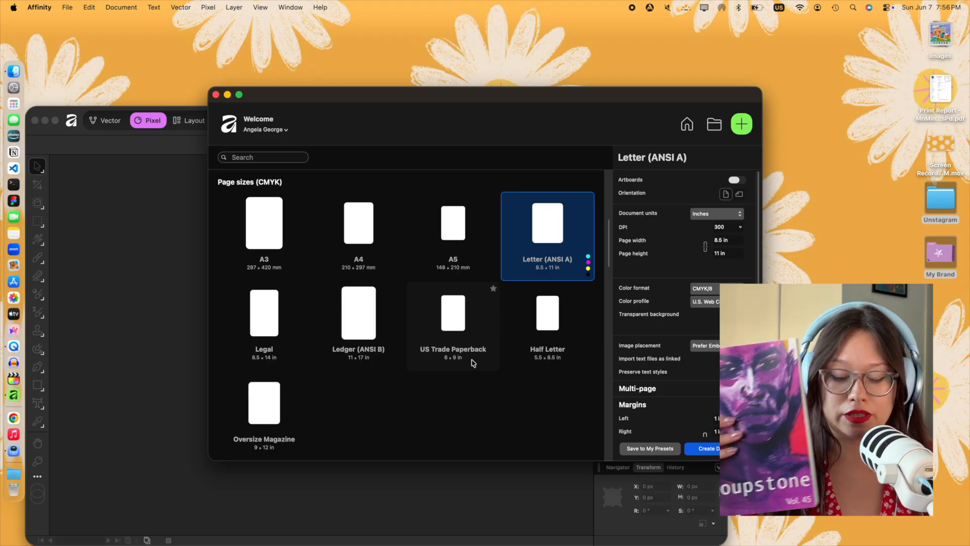
# - Create a CMYK document from the Half Letter preset, 5.5 × 8.5 in at 300 DPI
pyautogui.click(561, 345)
pyautogui.scroll(-1, 707, 380)
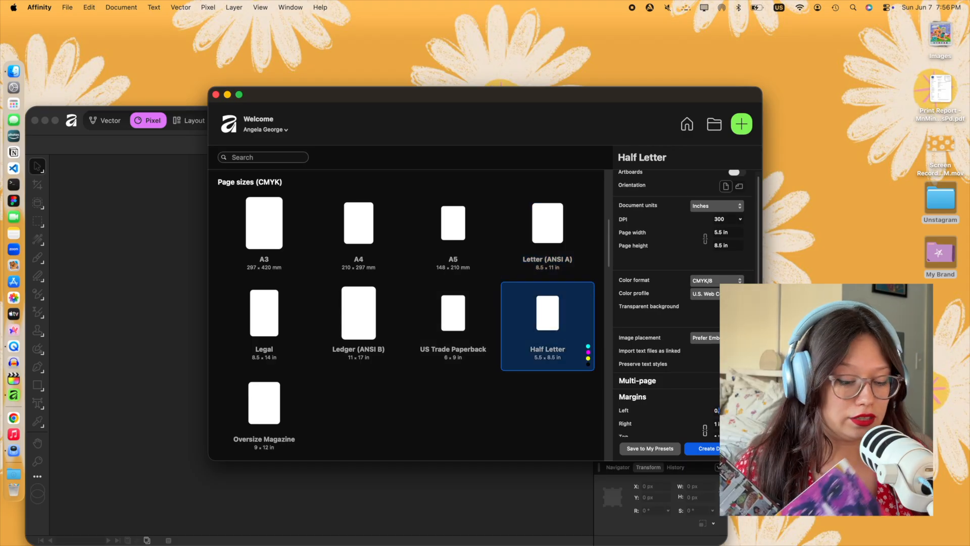
pyautogui.scroll(-3, 687, 303)
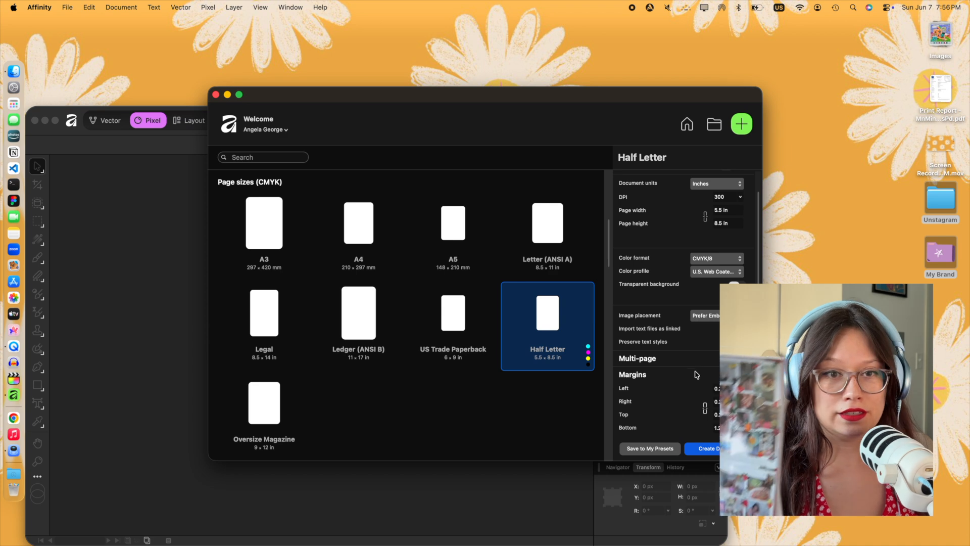
pyautogui.click(697, 375)
pyautogui.scroll(-5, 702, 376)
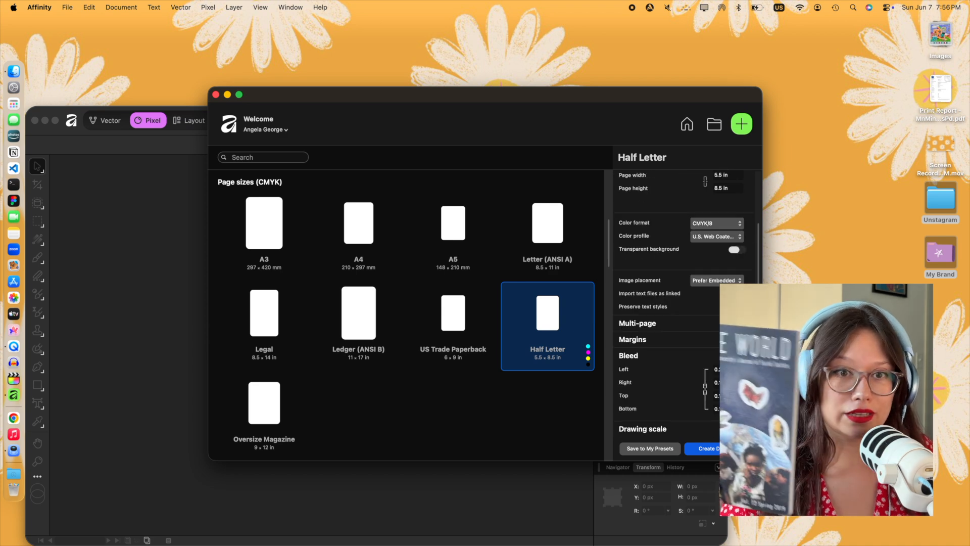
pyautogui.scroll(8, 715, 318)
pyautogui.scroll(-8, 715, 318)
pyautogui.click(706, 449)
pyautogui.moveTo(377, 114); pyautogui.dragTo(454, 42)
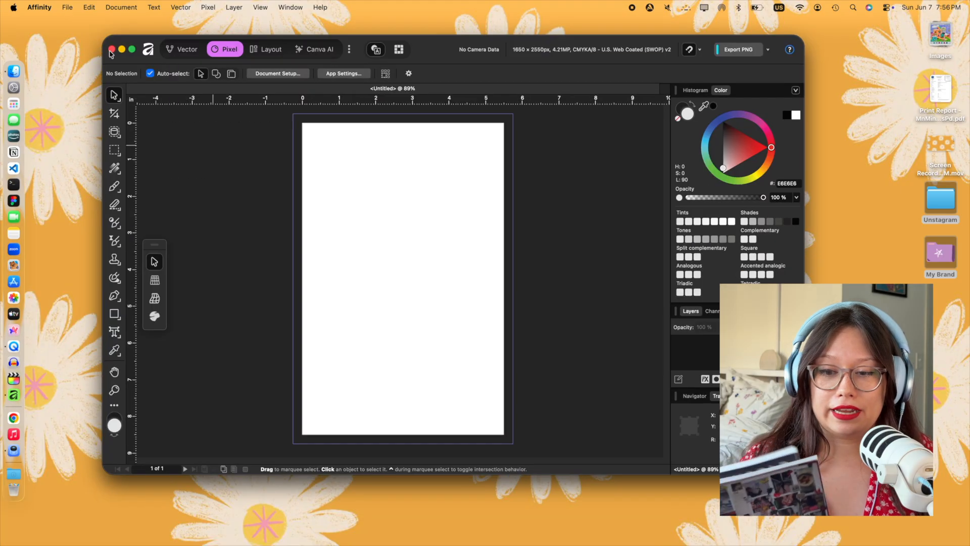
# - Turn on facing pages in the document setup, arranged horizontally and starting on the right
pyautogui.click(66, 7)
pyautogui.click(265, 194)
pyautogui.click(263, 74)
pyautogui.click(694, 277)
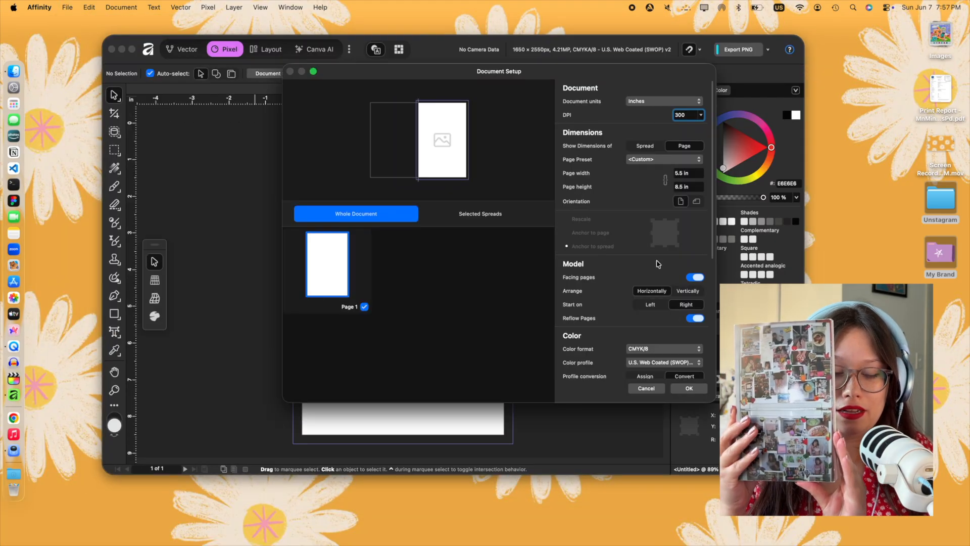
pyautogui.scroll(-5, 658, 263)
pyautogui.click(689, 389)
# - Add a second page to the document
pyautogui.click(67, 8)
pyautogui.click(277, 62)
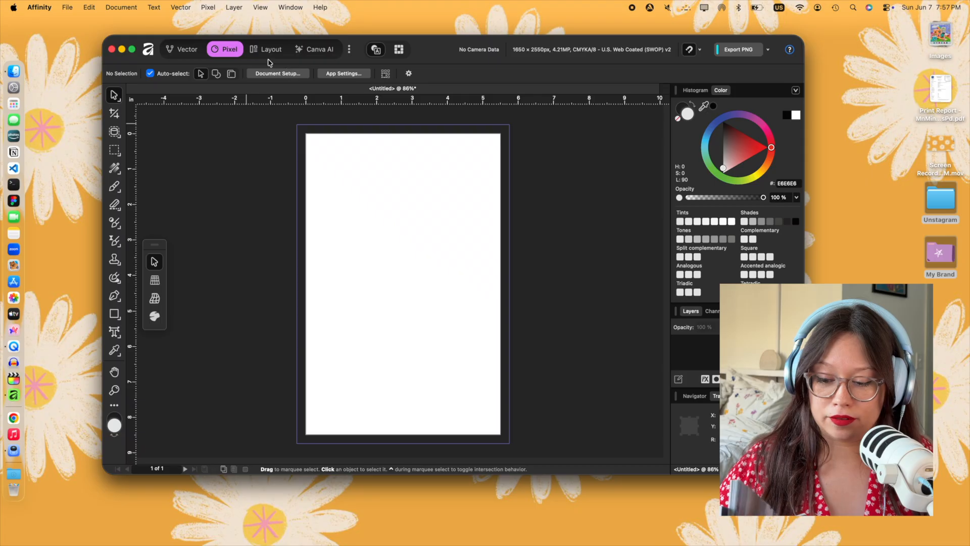
pyautogui.click(122, 8)
pyautogui.moveTo(125, 24)
pyautogui.click(276, 39)
pyautogui.scroll(2, 571, 232)
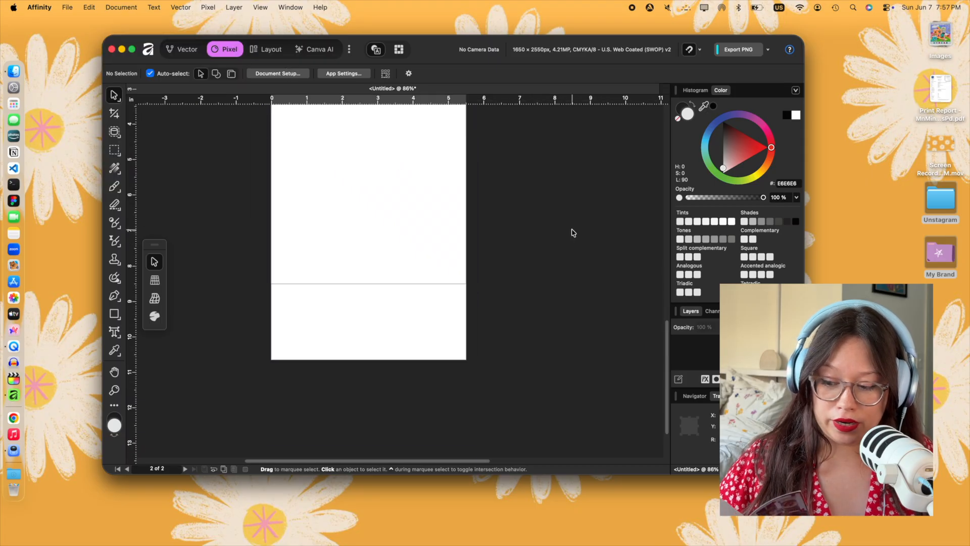
# - Add 20 more pages after page 2, using the Flow Pages spread wrapping
pyautogui.click(121, 7)
pyautogui.moveTo(166, 24)
pyautogui.click(278, 59)
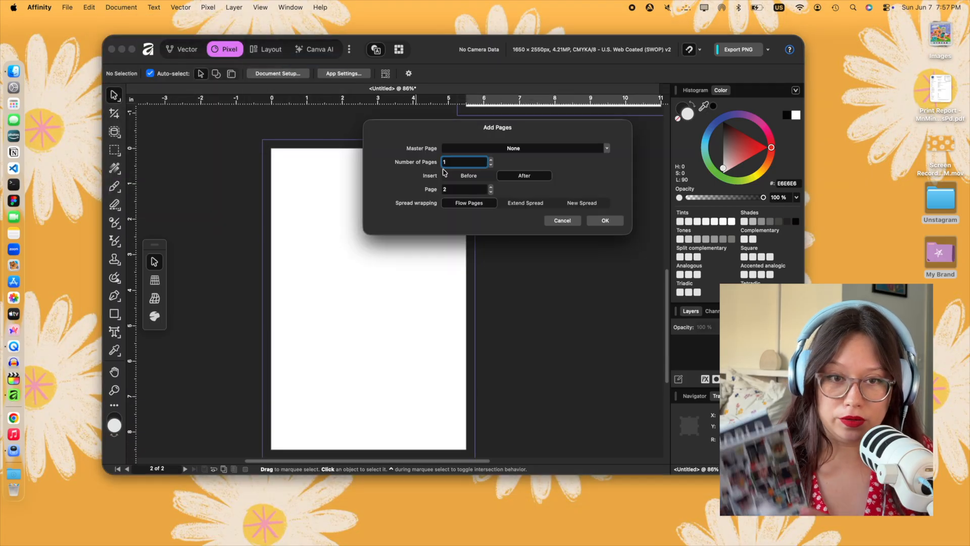
pyautogui.doubleClick(471, 163)
pyautogui.write('20')
pyautogui.click(602, 220)
pyautogui.scroll(-6, 604, 219)
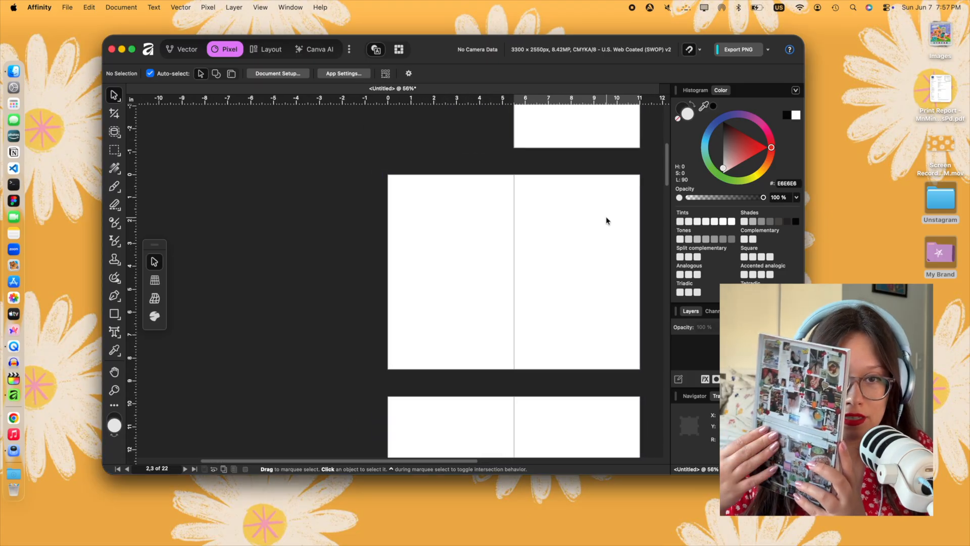
# - Open the untitled folder on the desktop and bring its HEIF photo onto the cover page
pyautogui.hscroll(4, 606, 221)
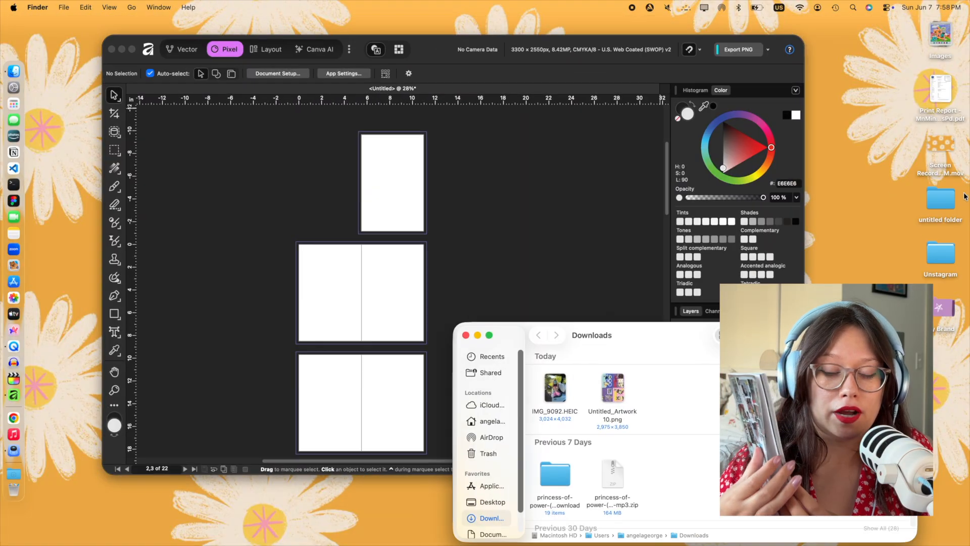
pyautogui.doubleClick(941, 200)
pyautogui.moveTo(514, 70); pyautogui.dragTo(387, 175)
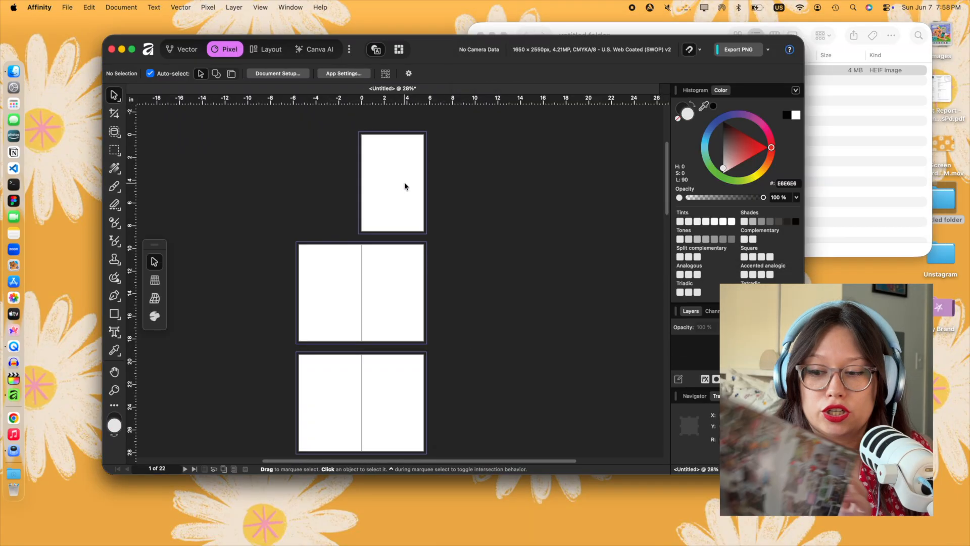
# - Rename the untitled desktop folder to YIR 2026
pyautogui.rightClick(942, 220)
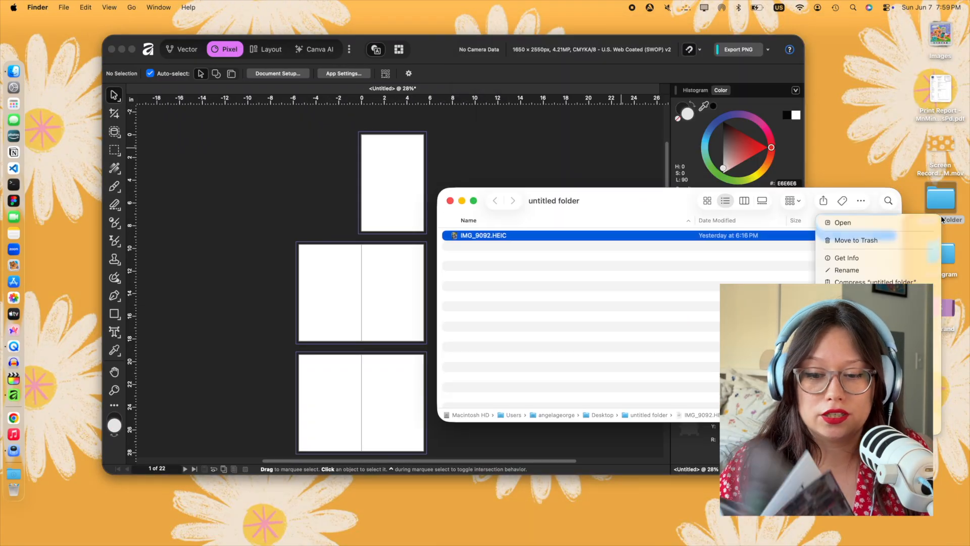
pyautogui.click(847, 270)
pyautogui.write('YIR 2026')
pyautogui.press('Return')
# - Resize, rotate and position the photo so it fills the cover page out to the bleed
pyautogui.moveTo(394, 213); pyautogui.dragTo(394, 208)
pyautogui.moveTo(336, 130); pyautogui.dragTo(425, 233)
pyautogui.moveTo(435, 259); pyautogui.dragTo(436, 235)
pyautogui.moveTo(401, 194); pyautogui.dragTo(397, 194)
pyautogui.moveTo(393, 116); pyautogui.dragTo(395, 115)
pyautogui.click(446, 195)
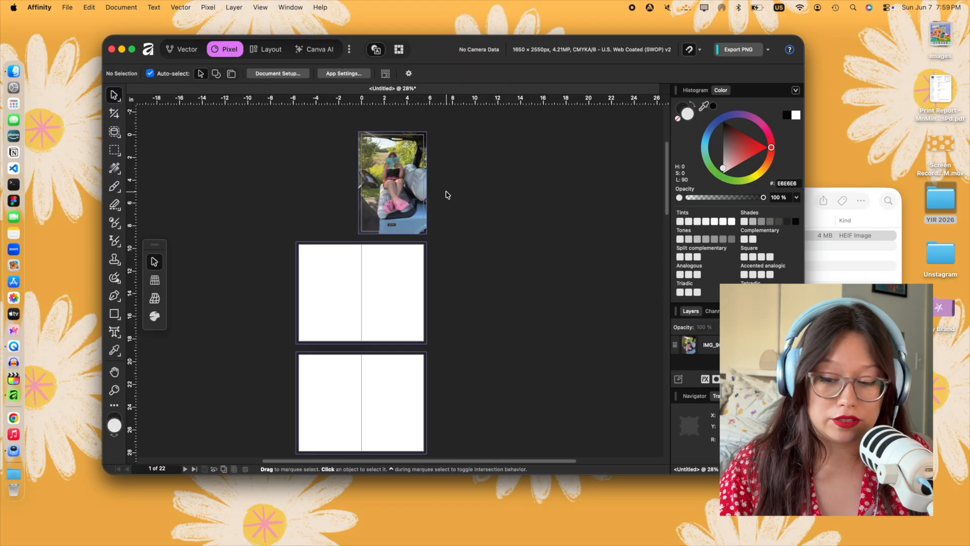
# - Draw a thin horizontal rectangle across the upper part of the cover and fill it with magenta CF117D
pyautogui.scroll(5, 342, 221)
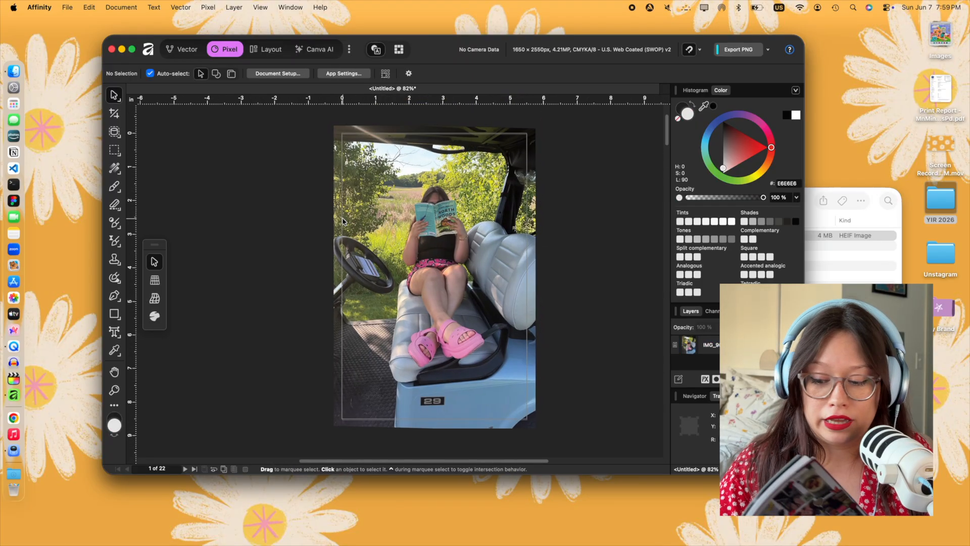
pyautogui.click(120, 317)
pyautogui.moveTo(319, 191)
pyautogui.mouseDown()
pyautogui.moveTo(539, 232)
pyautogui.moveTo(330, 197)
pyautogui.mouseUp()
pyautogui.moveTo(434, 232)
pyautogui.mouseDown()
pyautogui.moveTo(434, 204)
pyautogui.moveTo(434, 226)
pyautogui.mouseUp()
pyautogui.click(765, 128)
pyautogui.moveTo(739, 151); pyautogui.dragTo(751, 135)
pyautogui.click(113, 102)
# - Adjust the magenta band's placement so it spans the full cover width including the bleed, and deselect it
pyautogui.click(378, 178)
pyautogui.click(424, 218)
pyautogui.click(569, 252)
pyautogui.moveTo(434, 203); pyautogui.dragTo(459, 218)
pyautogui.click(556, 216)
pyautogui.click(485, 215)
pyautogui.click(263, 178)
pyautogui.scroll(-1, 251, 258)
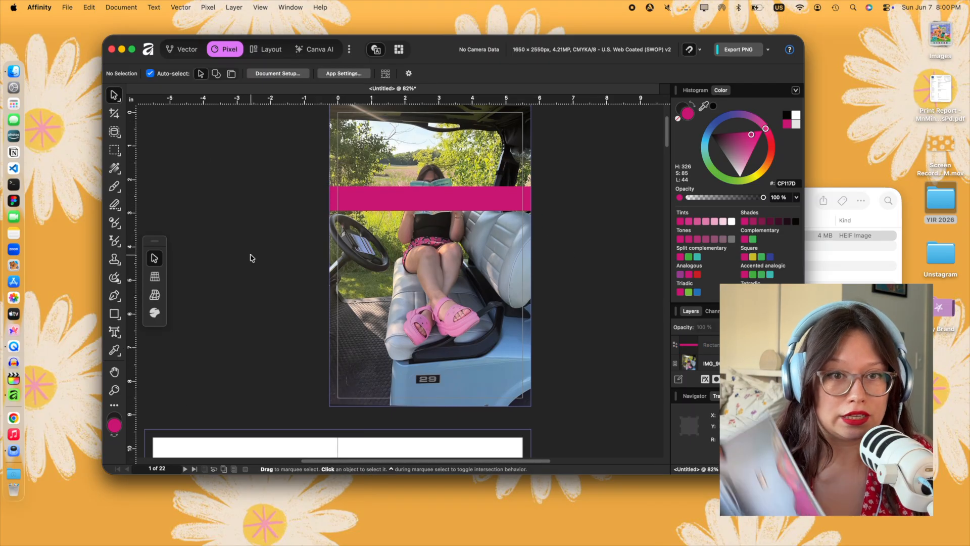
# - Enlarge the cover photo slightly from its lower-left and upper-right corners
pyautogui.click(425, 277)
pyautogui.scroll(2, 423, 273)
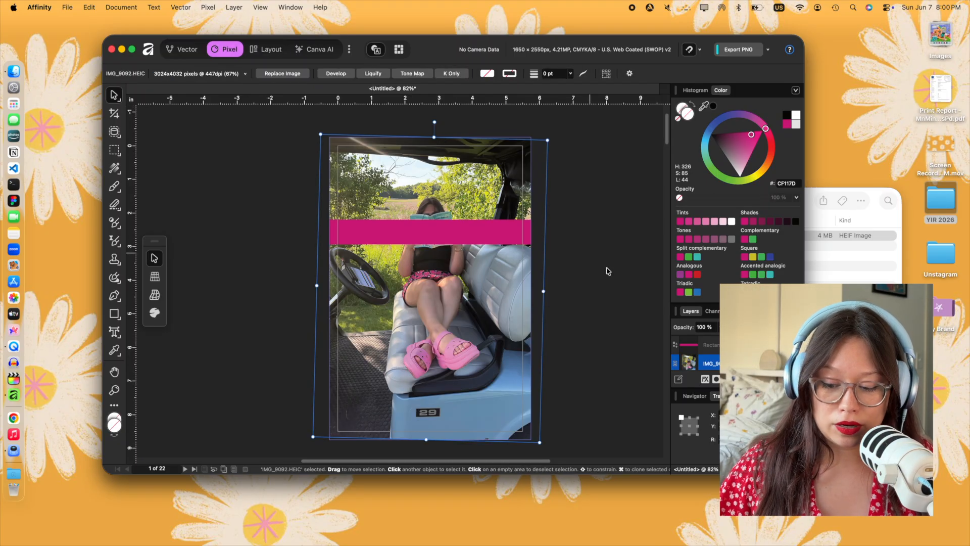
pyautogui.moveTo(773, 475); pyautogui.dragTo(773, 502)
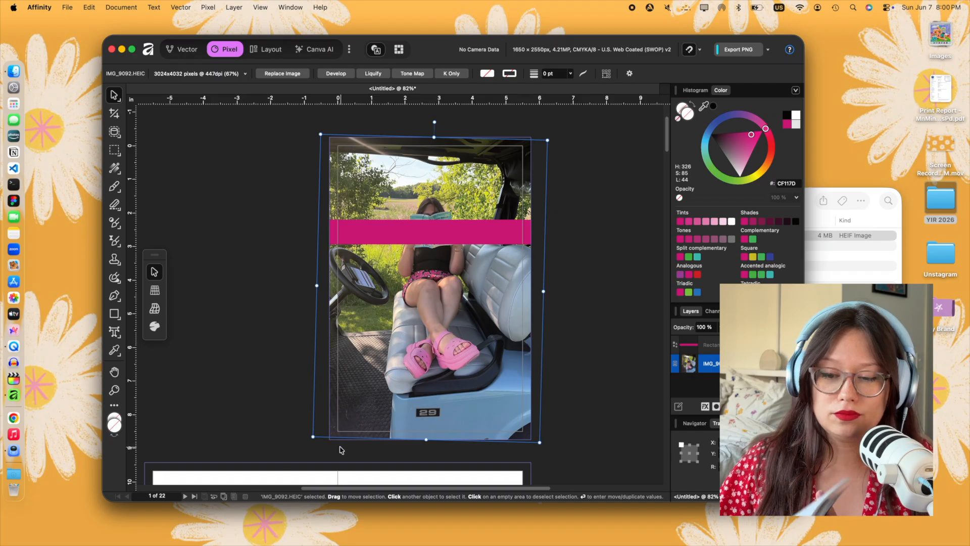
pyautogui.moveTo(313, 436); pyautogui.dragTo(310, 442)
pyautogui.click(272, 418)
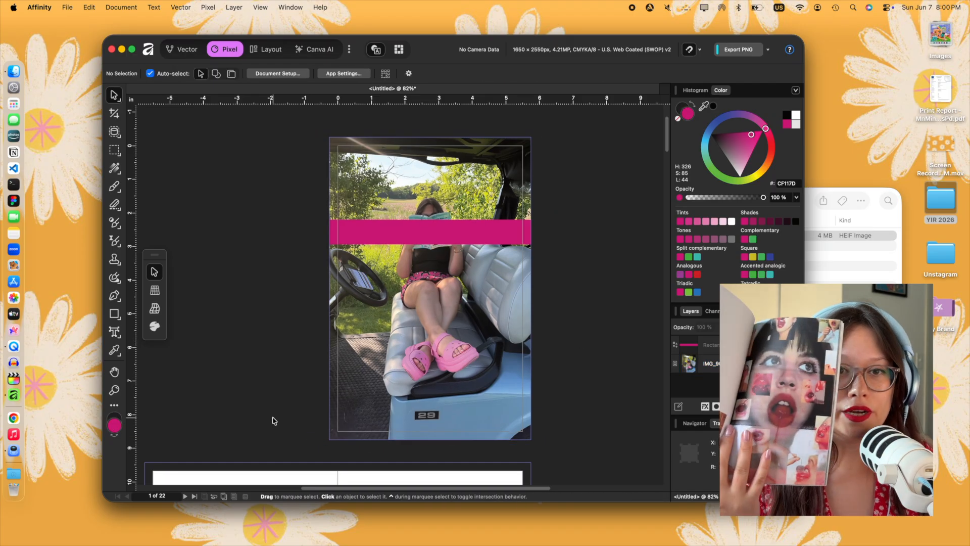
pyautogui.click(414, 407)
pyautogui.moveTo(548, 140); pyautogui.dragTo(550, 135)
pyautogui.click(542, 208)
# - Nudge the magenta band up three increments on the cover and deselect it
pyautogui.click(525, 231)
pyautogui.press('Up')
pyautogui.press('Up')
pyautogui.press('Up')
pyautogui.click(560, 264)
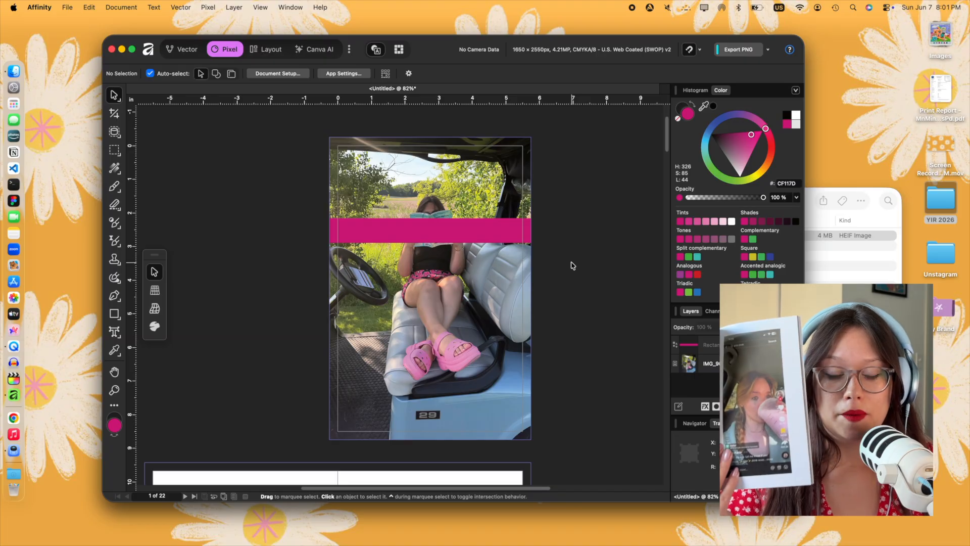
pyautogui.click(716, 364)
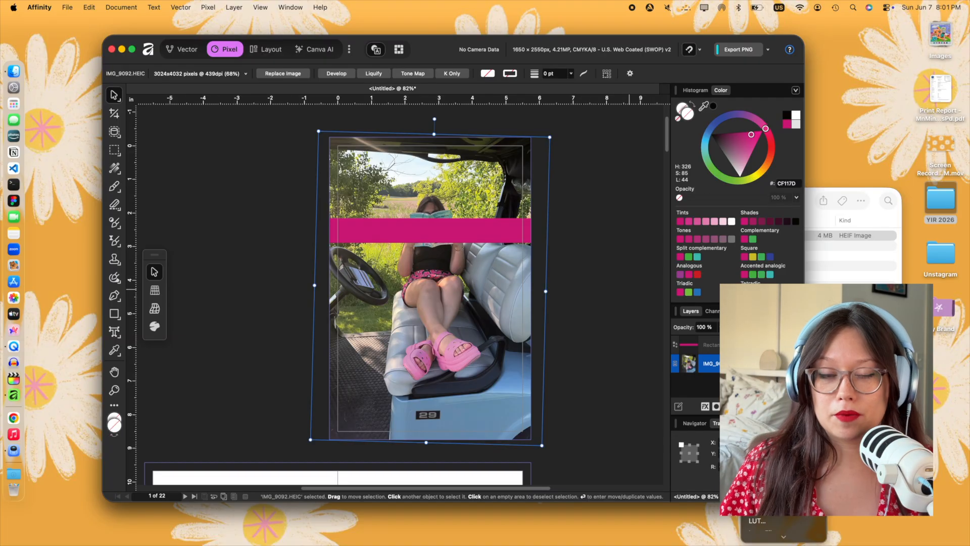
pyautogui.click(761, 255)
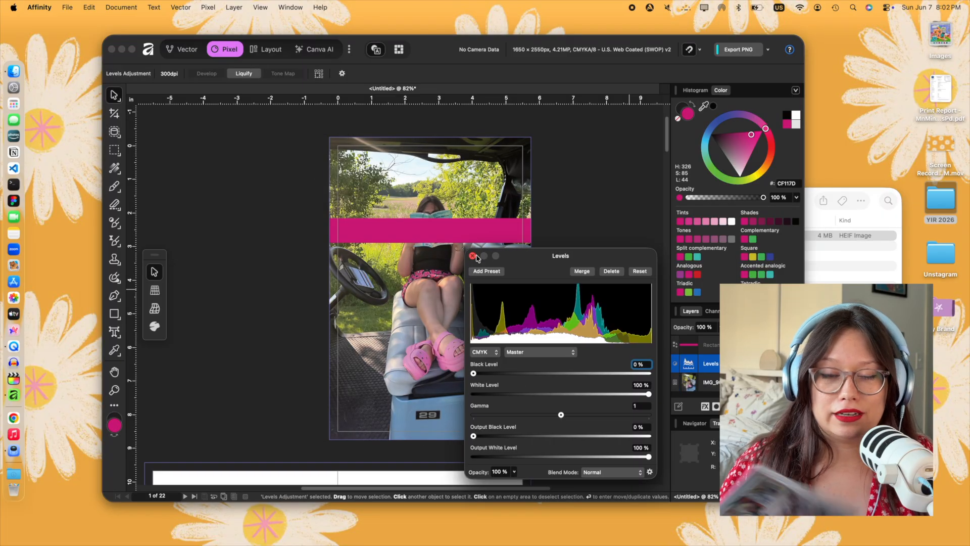
pyautogui.click(473, 255)
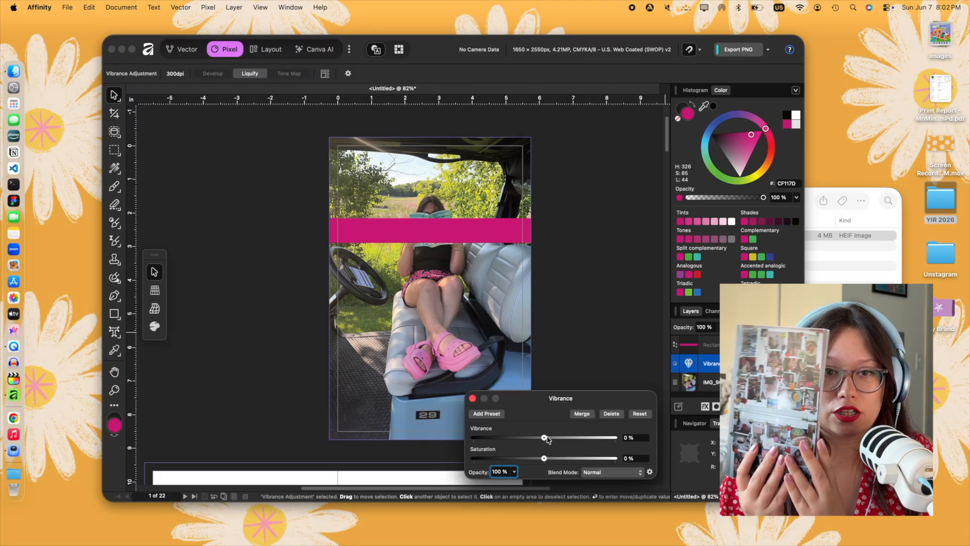
# - Apply a Vibrance adjustment above the photo with vibrance at 10% and saturation at 27%
pyautogui.moveTo(546, 438); pyautogui.dragTo(563, 460)
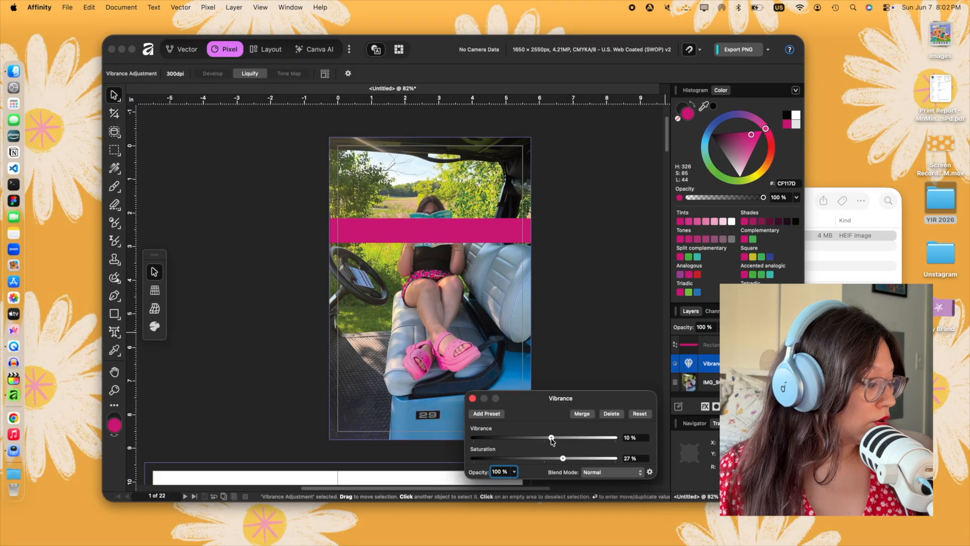
pyautogui.click(473, 398)
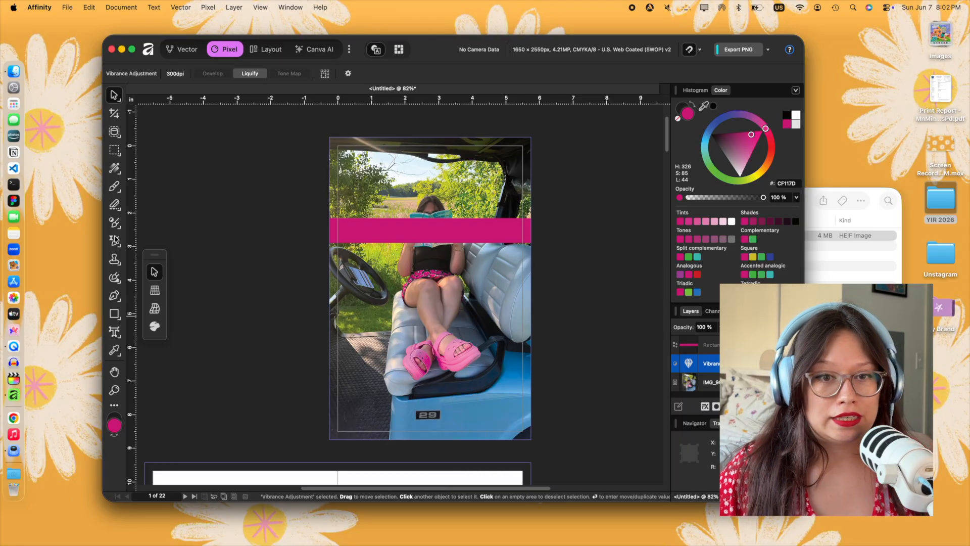
# - Switch to the Layout workspace, draw a text frame over the magenta band and enter "See > Think > Create"
pyautogui.click(266, 49)
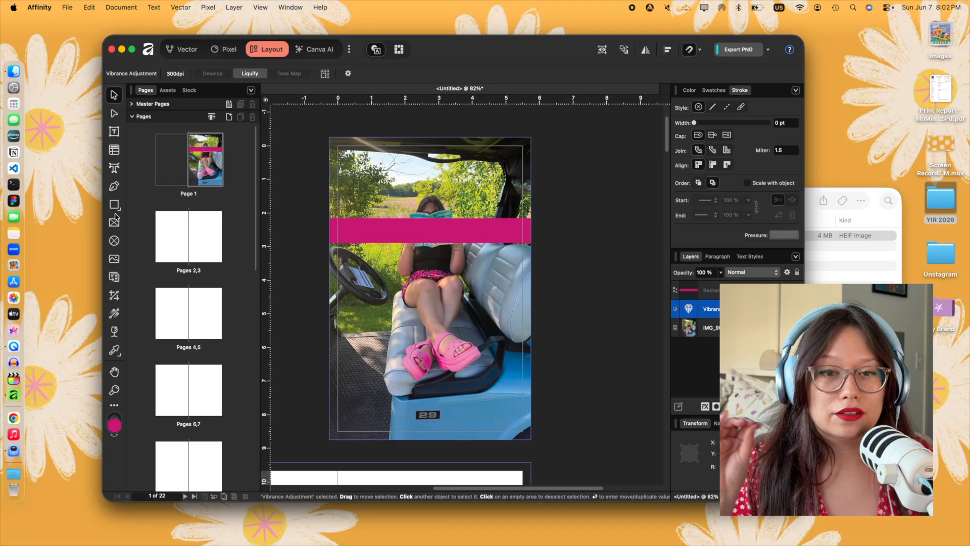
pyautogui.press('t')
pyautogui.moveTo(344, 218); pyautogui.dragTo(516, 243)
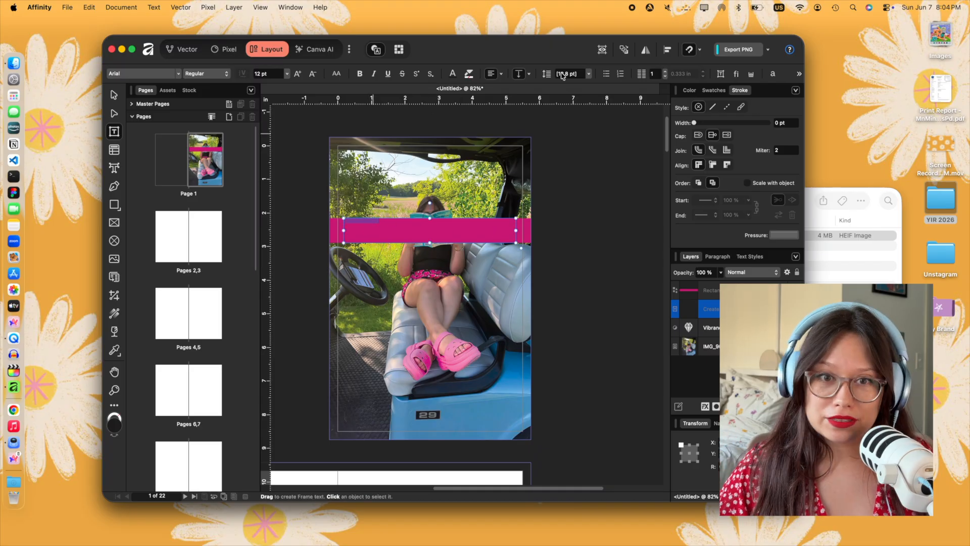
pyautogui.click(453, 74)
pyautogui.click(397, 226)
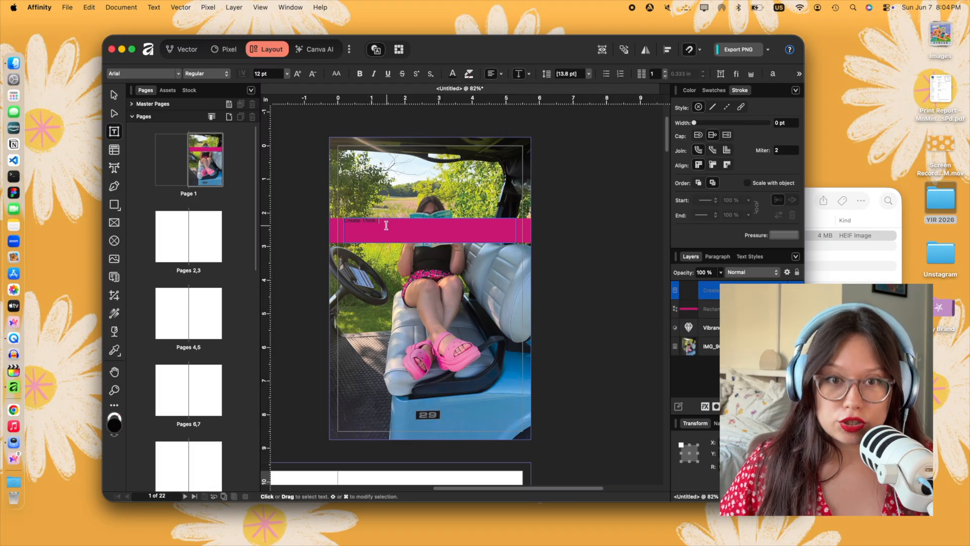
pyautogui.click(360, 223)
pyautogui.write('> Think >')
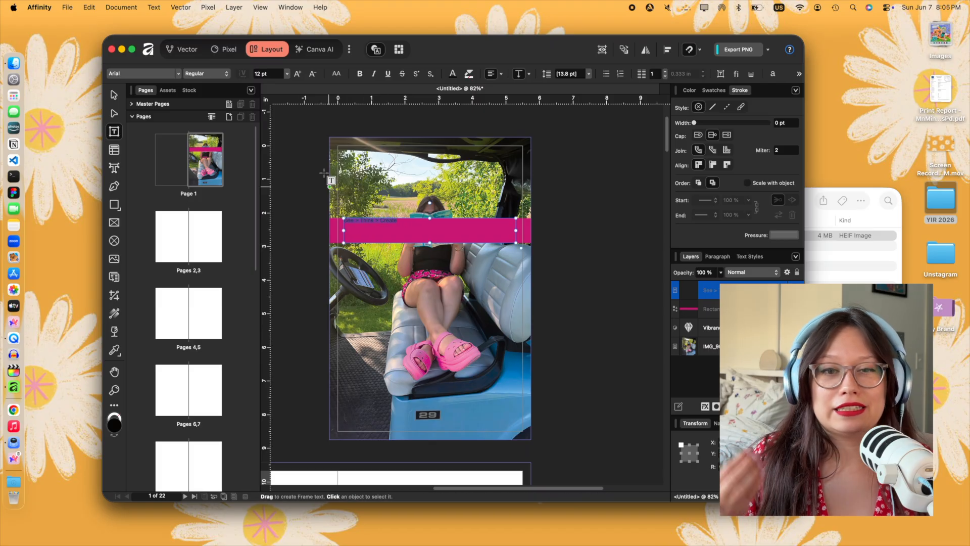
# - Set the band text in the Sriracha Display font at 48 pt
pyautogui.click(177, 74)
pyautogui.scroll(-20, 238, 414)
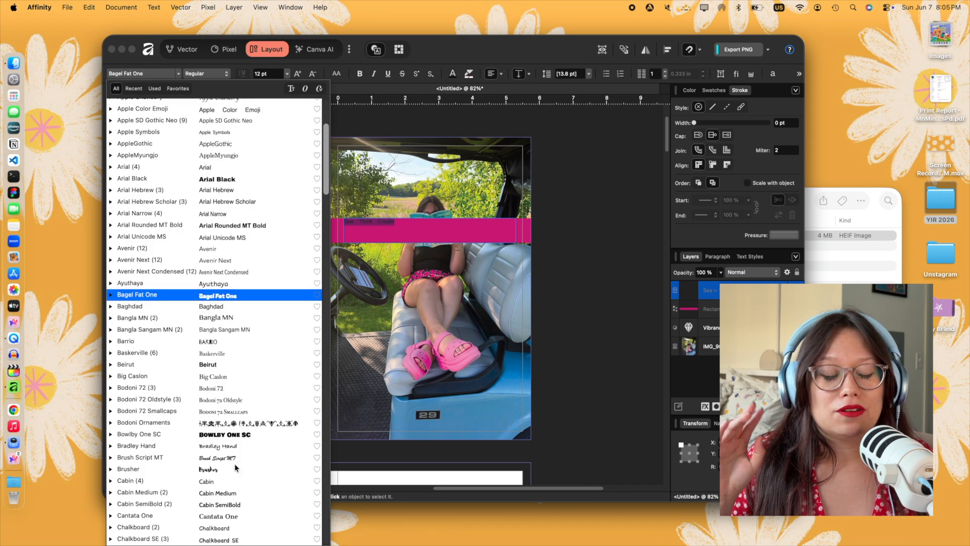
pyautogui.scroll(-20, 247, 474)
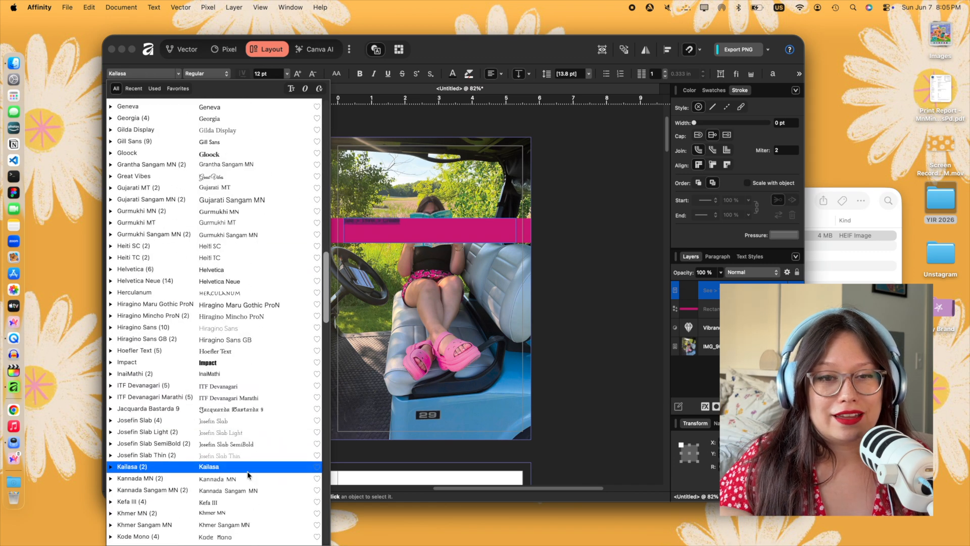
pyautogui.scroll(-20, 245, 491)
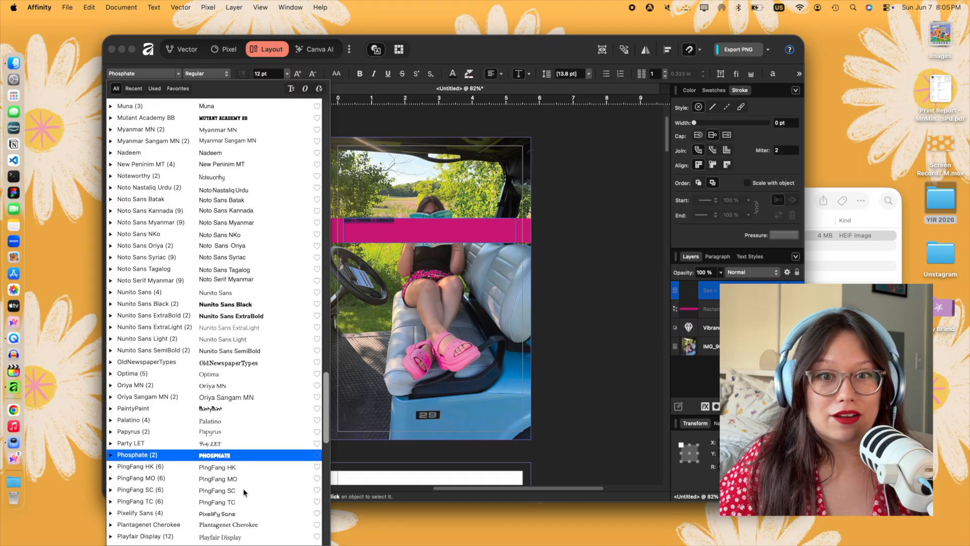
pyautogui.scroll(-10, 244, 491)
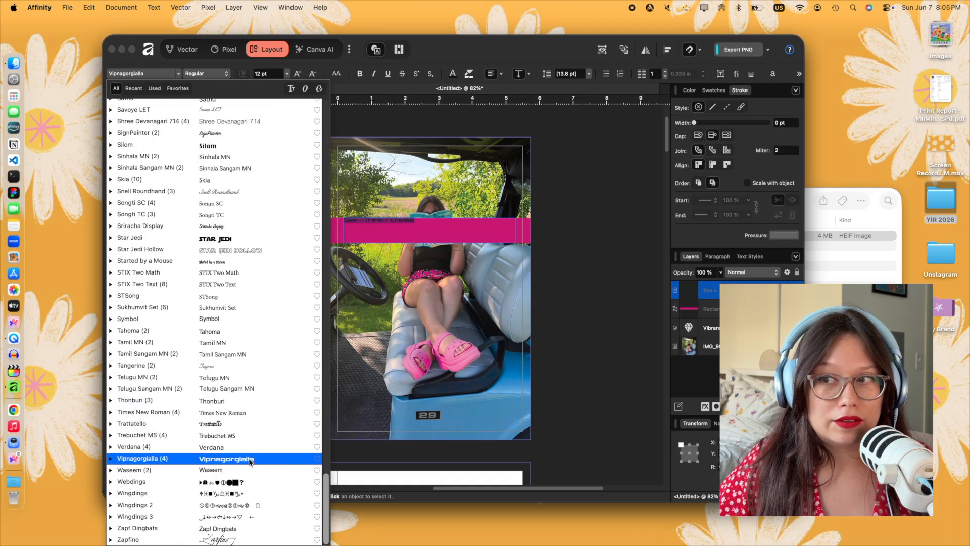
pyautogui.click(238, 226)
pyautogui.click(287, 74)
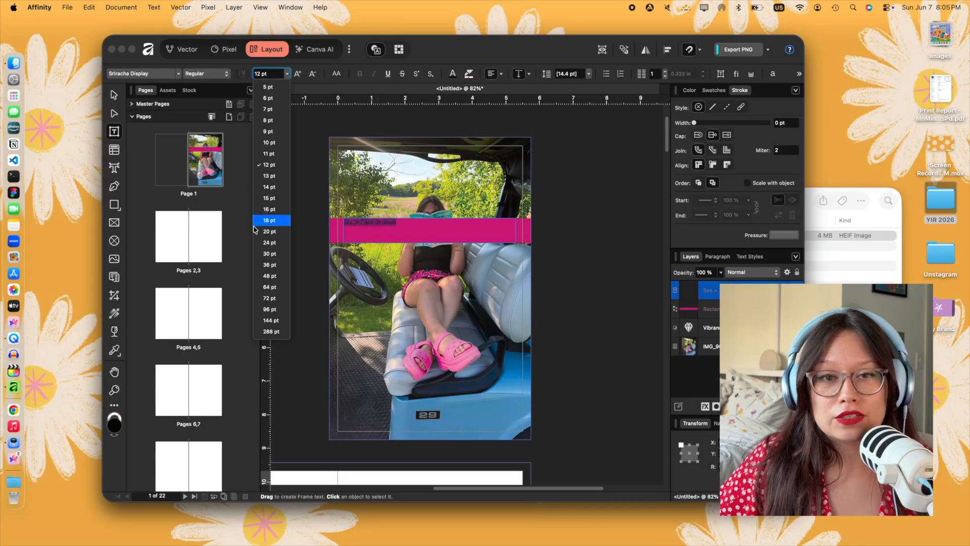
pyautogui.click(272, 281)
# - Set the band text in bold Kode Mono at 30 pt and lower the top edge of its frame to fit the band
pyautogui.click(179, 74)
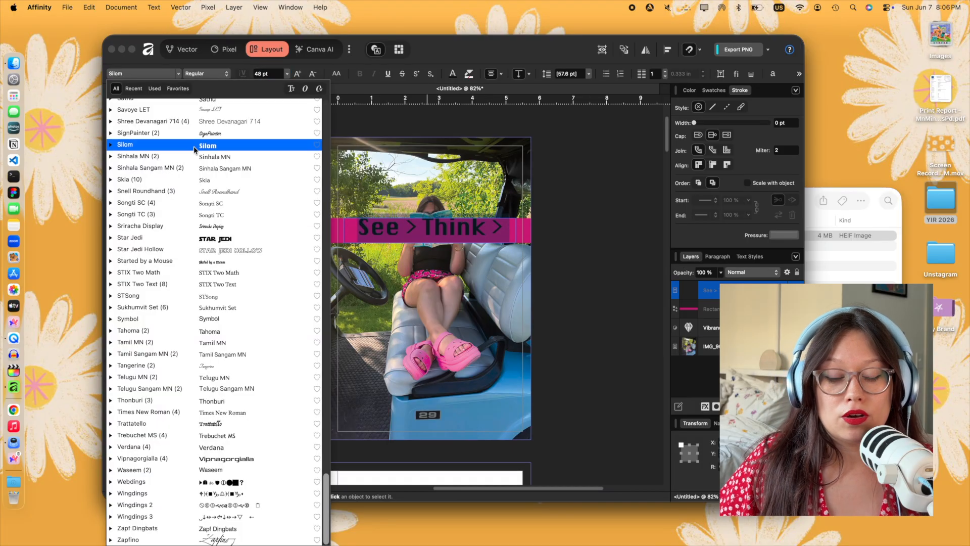
pyautogui.scroll(3, 237, 202)
pyautogui.write('Mono')
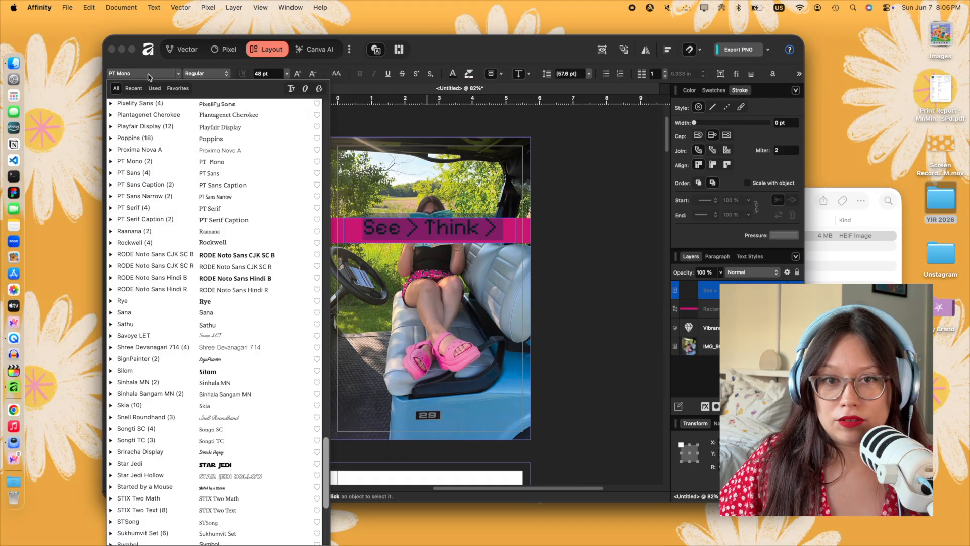
pyautogui.click(182, 130)
pyautogui.click(289, 74)
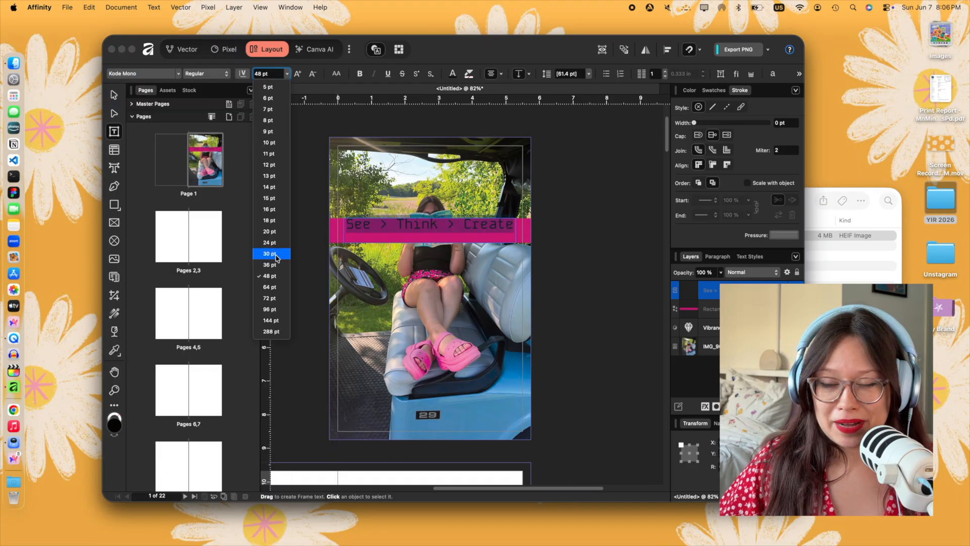
pyautogui.click(276, 258)
pyautogui.moveTo(430, 218); pyautogui.dragTo(430, 222)
# - Replace the wording in the magenta band with "breathe and create"
pyautogui.doubleClick(429, 229)
pyautogui.click(387, 225)
pyautogui.press('BackSpace')
pyautogui.press('BackSpace')
pyautogui.press('BackSpace')
pyautogui.press('BackSpace')
pyautogui.press('BackSpace')
pyautogui.press('Delete')
pyautogui.press('Delete')
pyautogui.press('Delete')
pyautogui.press('Delete')
pyautogui.press('Delete')
pyautogui.press('Delete')
pyautogui.press('Delete')
pyautogui.press('Delete')
pyautogui.press('Delete')
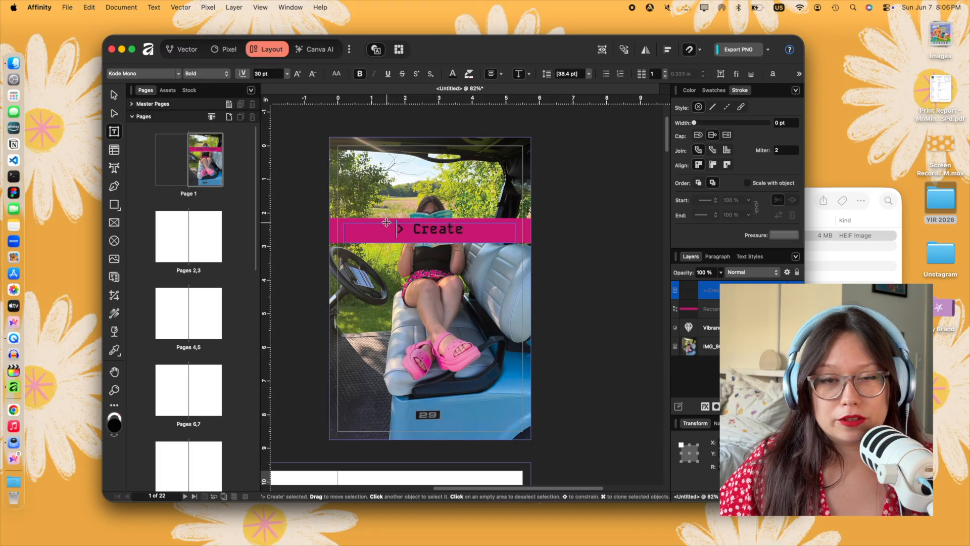
pyautogui.write('c')
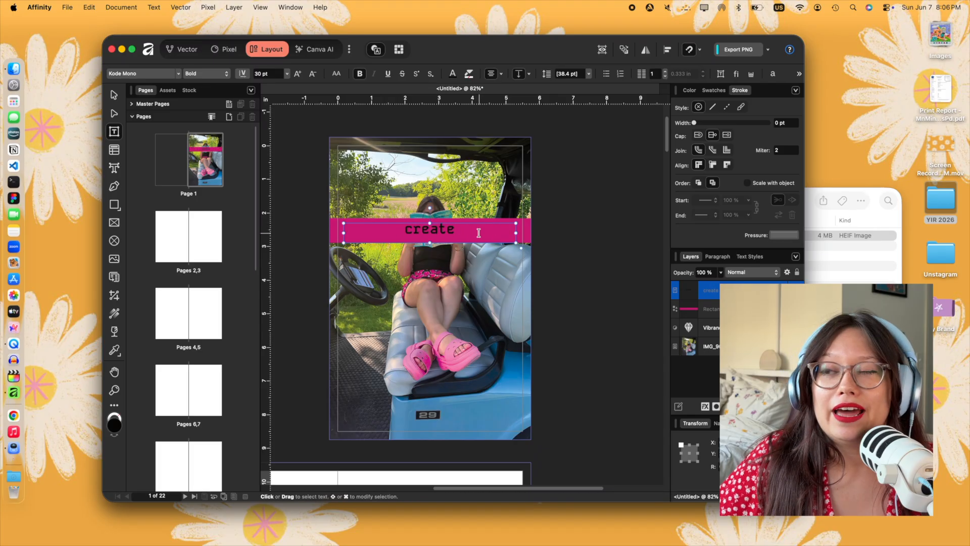
pyautogui.press('Escape')
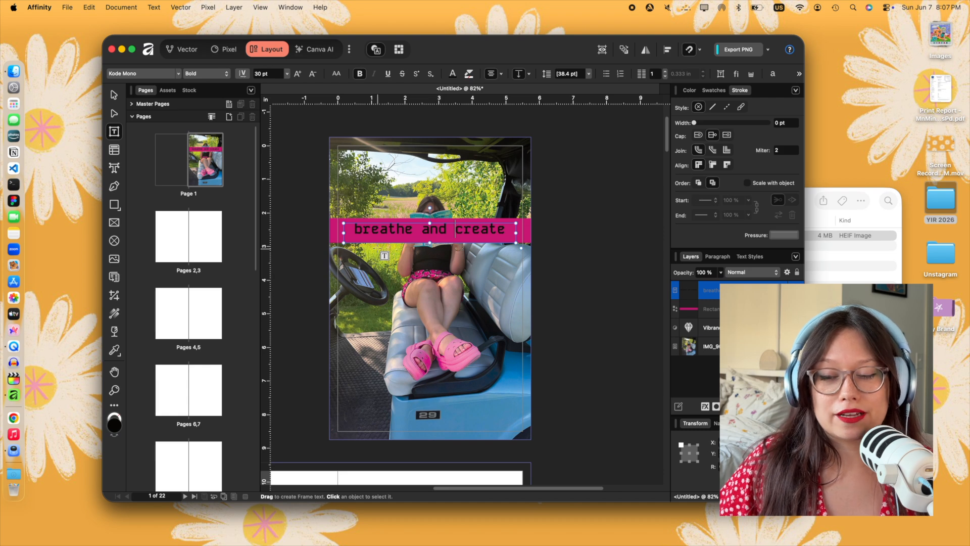
# - Set the band text at 48 pt and shorten it to "create"
pyautogui.tripleClick(425, 231)
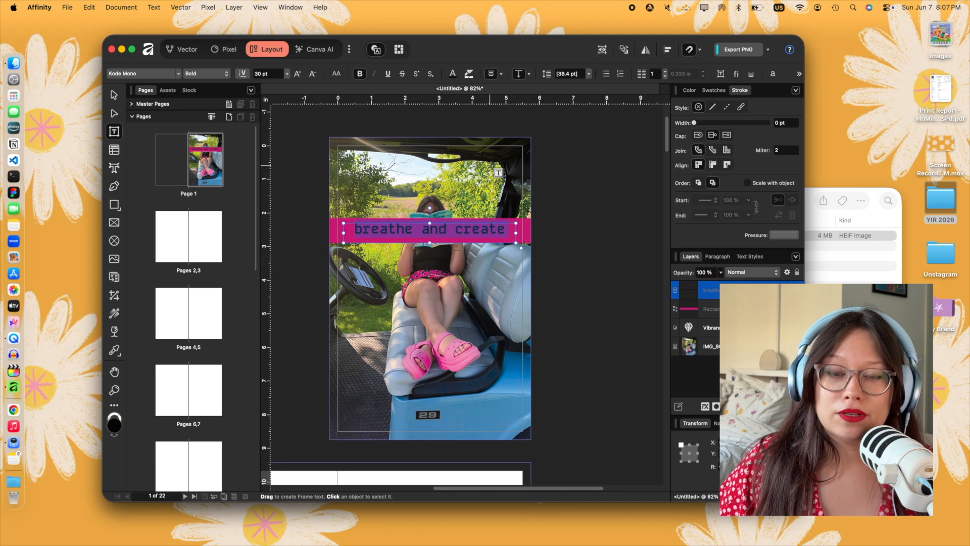
pyautogui.click(286, 75)
pyautogui.click(271, 275)
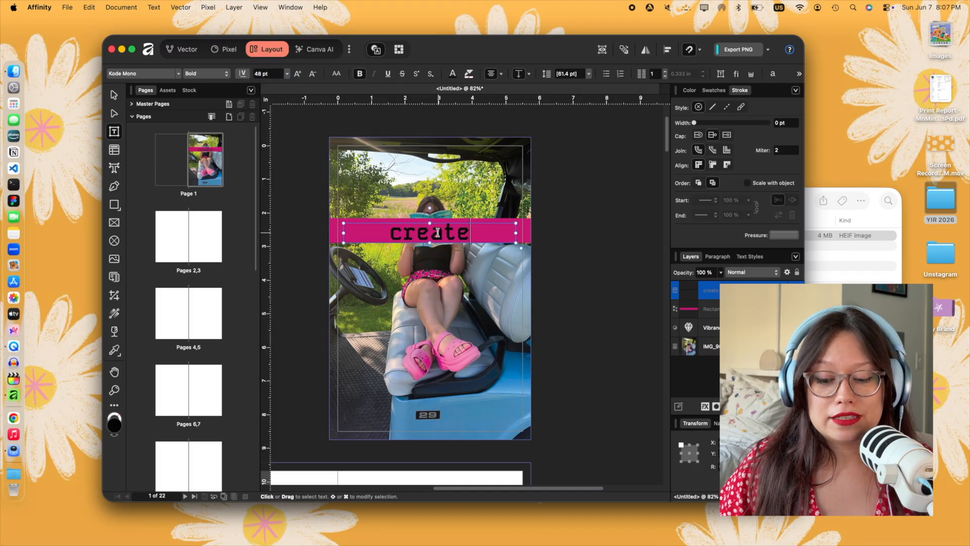
pyautogui.press('Escape')
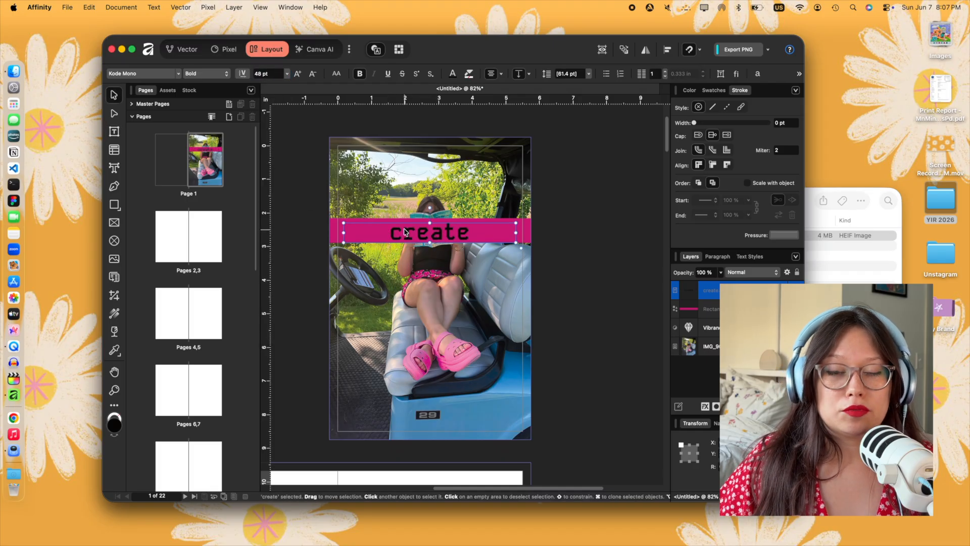
# - Browse the fonts for the band text and set it in Antrokasdemo
pyautogui.tripleClick(407, 231)
pyautogui.click(178, 74)
pyautogui.scroll(-1, 196, 182)
pyautogui.scroll(4, 196, 183)
pyautogui.scroll(5, 195, 183)
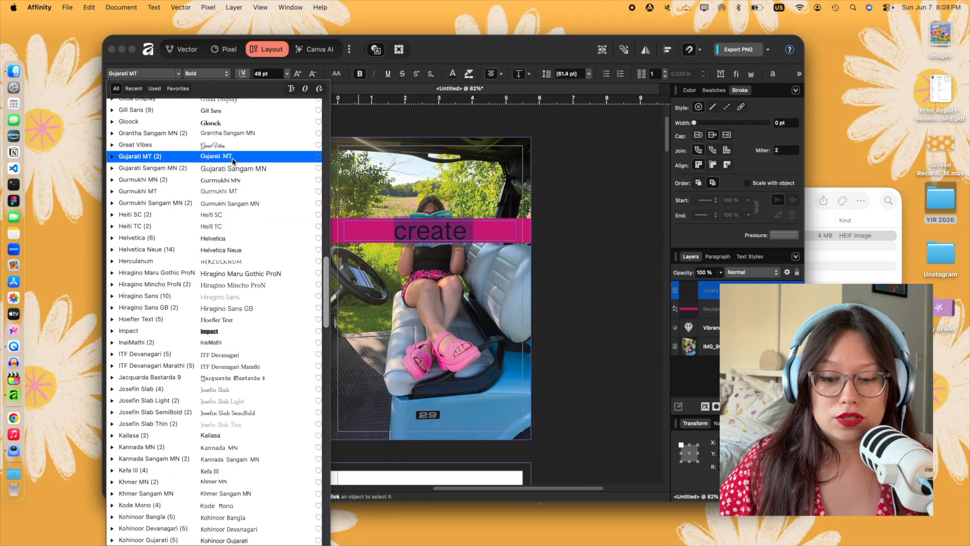
pyautogui.scroll(5, 232, 156)
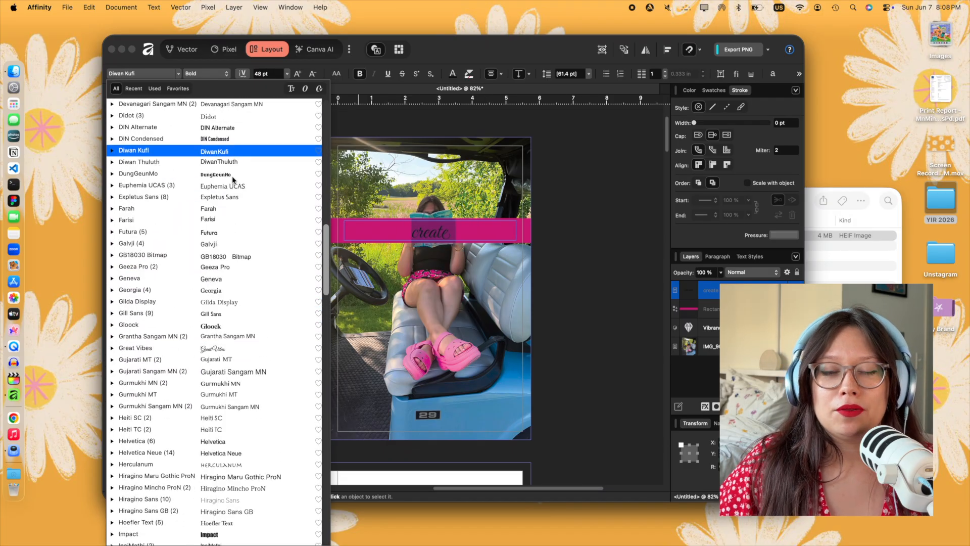
pyautogui.scroll(8, 232, 161)
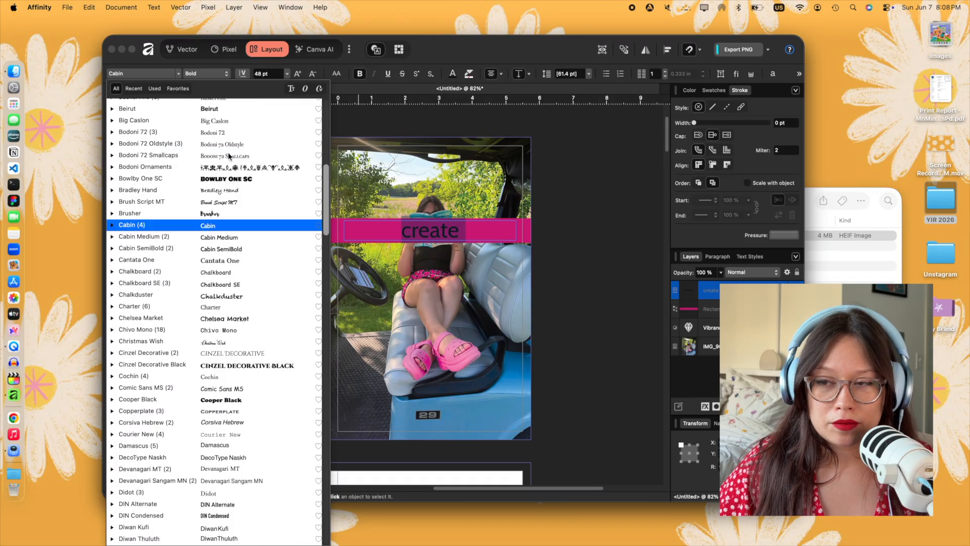
pyautogui.scroll(4, 229, 157)
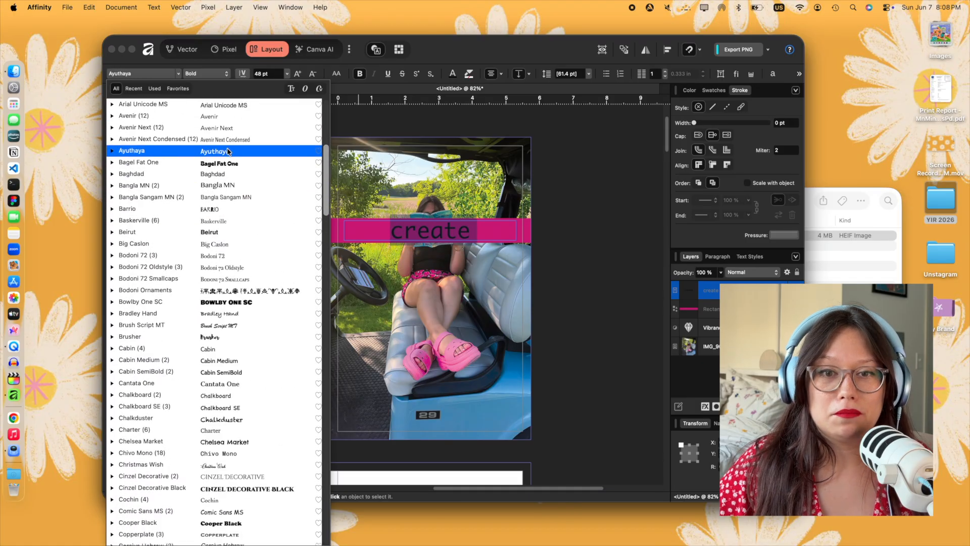
pyautogui.scroll(2, 231, 192)
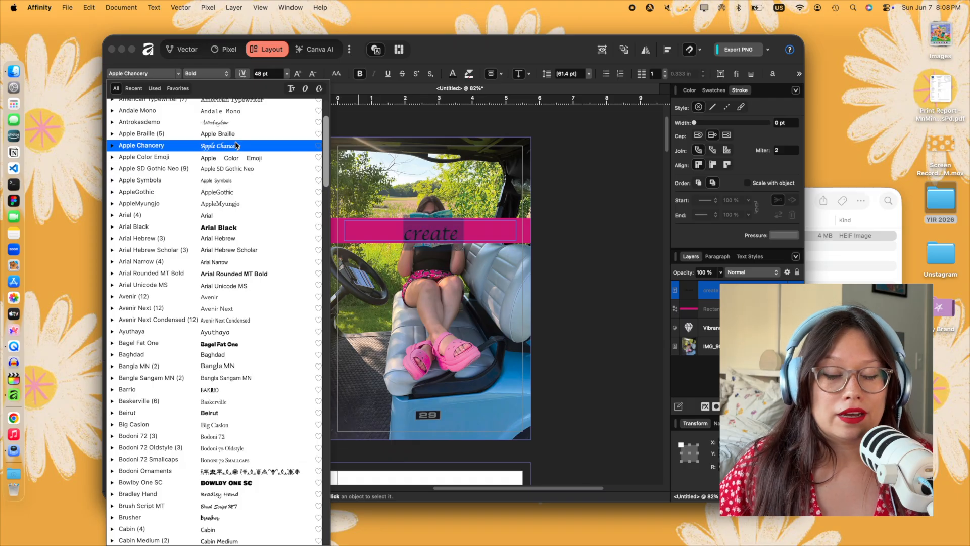
pyautogui.scroll(2, 236, 144)
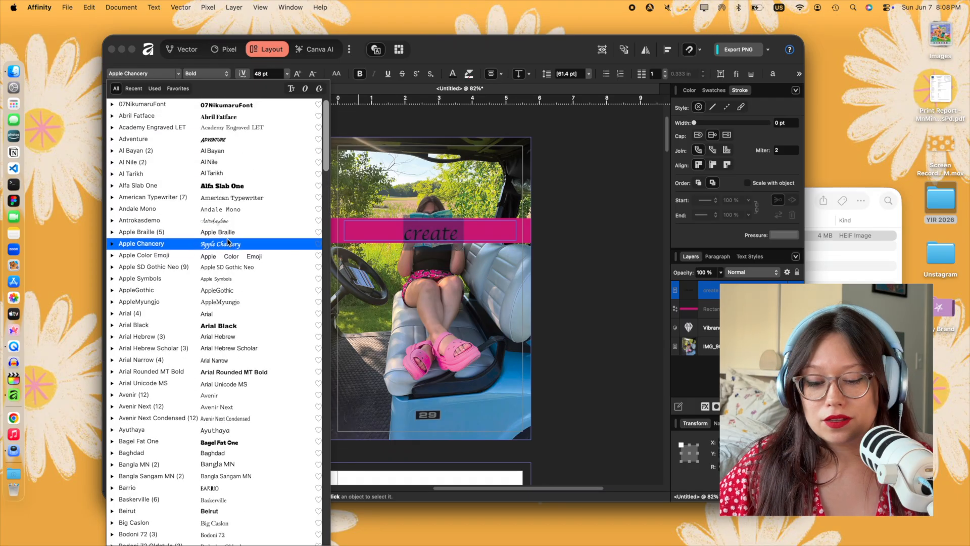
pyautogui.click(223, 222)
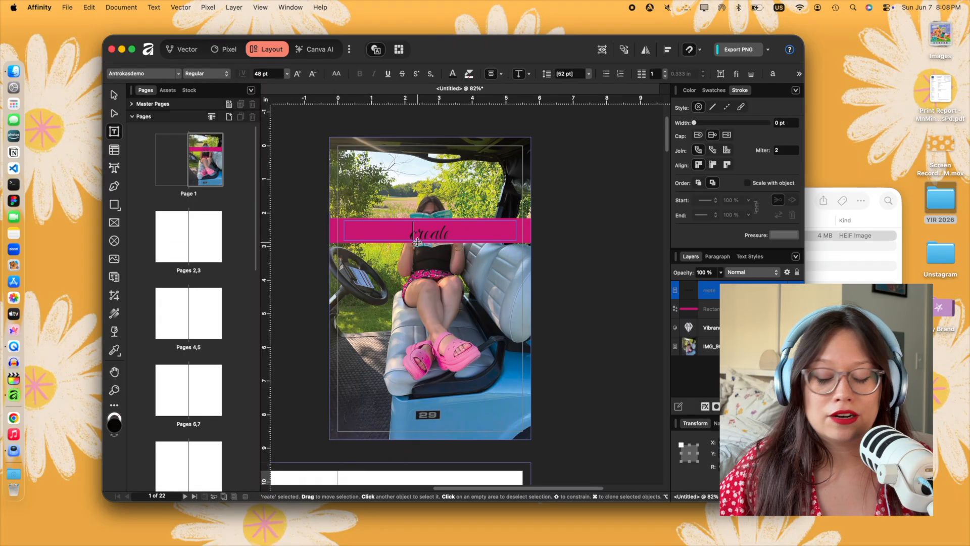
# - Capitalise the band text as "Create" and set it in the Apple Chancery font
pyautogui.rightClick(444, 229)
pyautogui.press('Escape')
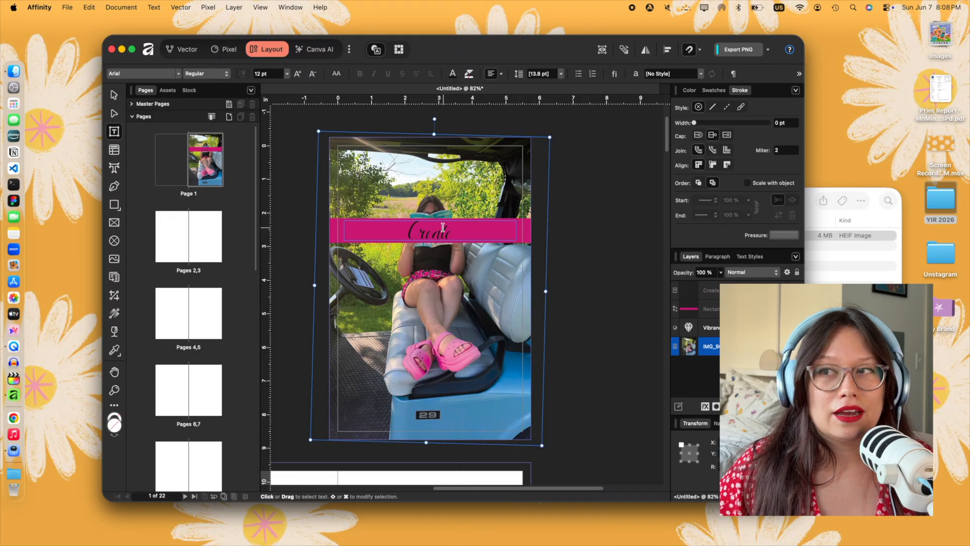
pyautogui.click(178, 74)
pyautogui.click(199, 242)
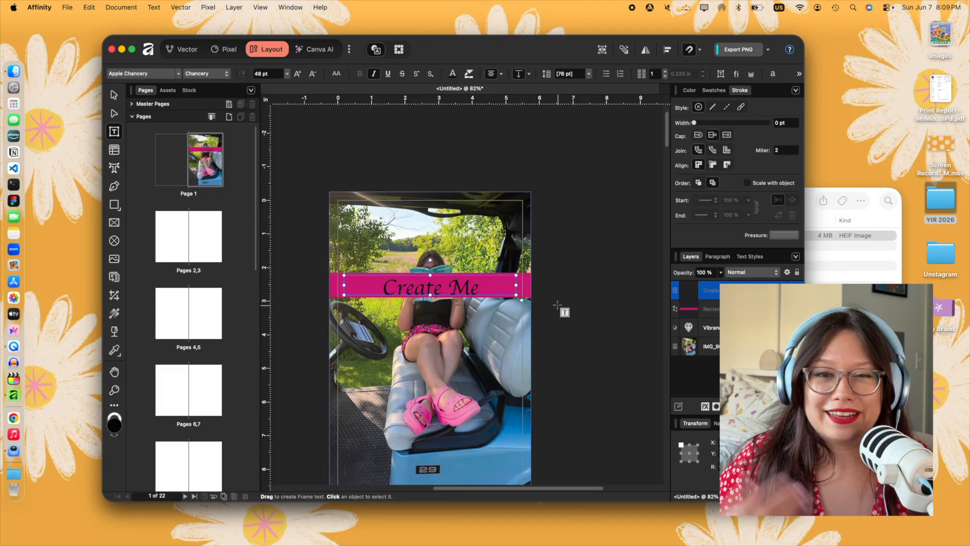
# - Change the band text to "Creating Me"
pyautogui.tripleClick(455, 286)
pyautogui.click(444, 291)
pyautogui.press('BackSpace')
pyautogui.write('ing M')
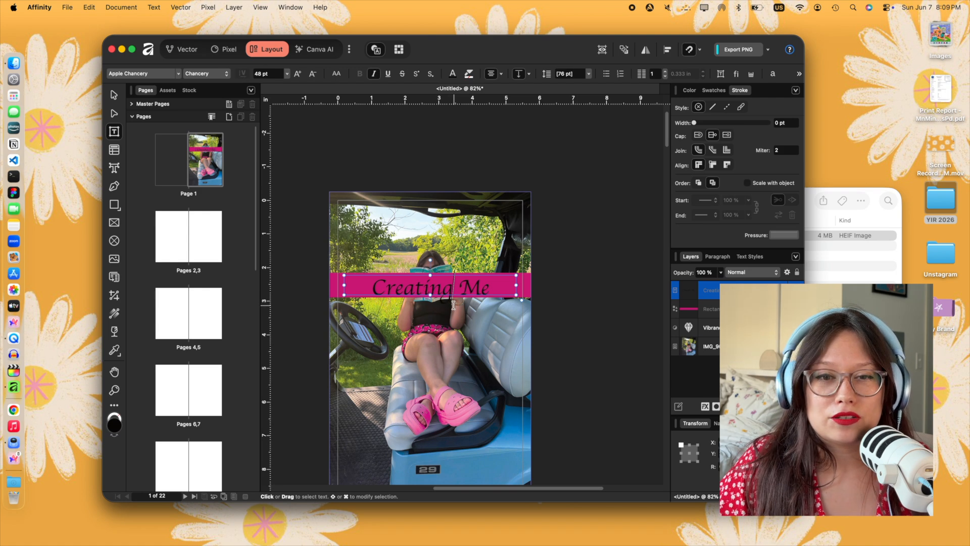
# - Duplicate the magenta band near the cover's lower-left corner and reshape the copy into a roughly square block
pyautogui.click(114, 94)
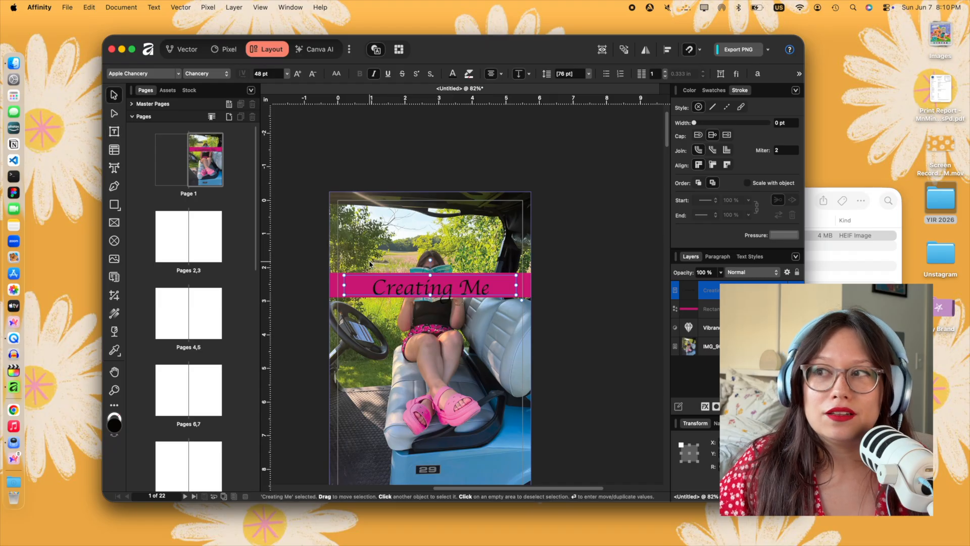
pyautogui.scroll(-3, 559, 304)
pyautogui.click(529, 222)
pyautogui.moveTo(529, 221)
pyautogui.keyDown('super'); pyautogui.mouseDown()
pyautogui.moveTo(422, 394)
pyautogui.moveTo(400, 400)
pyautogui.mouseUp(); pyautogui.keyUp('super')
pyautogui.moveTo(305, 381); pyautogui.dragTo(305, 328)
pyautogui.moveTo(340, 358)
pyautogui.mouseDown()
pyautogui.moveTo(359, 369)
pyautogui.moveTo(368, 396)
pyautogui.moveTo(381, 369)
pyautogui.mouseUp()
# - Duplicate the title's text frame onto the lower-left magenta block and resize the copy to fit inside it
pyautogui.click(424, 221)
pyautogui.moveTo(425, 221)
pyautogui.keyDown('super'); pyautogui.mouseDown()
pyautogui.moveTo(383, 367)
pyautogui.moveTo(391, 353)
pyautogui.mouseUp(); pyautogui.keyUp('super')
pyautogui.moveTo(482, 337)
pyautogui.mouseDown()
pyautogui.moveTo(386, 337)
pyautogui.moveTo(395, 362)
pyautogui.moveTo(375, 416)
pyautogui.mouseUp()
# - Set the text in the lower-left block at 14 pt in the Baghdad font, left-aligned
pyautogui.tripleClick(365, 357)
pyautogui.click(288, 73)
pyautogui.click(271, 187)
pyautogui.click(178, 73)
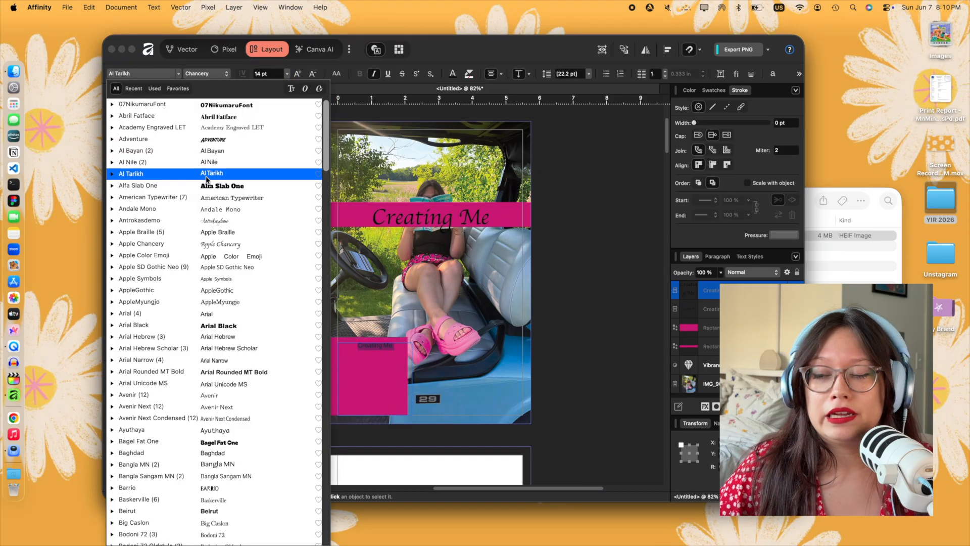
pyautogui.click(225, 292)
pyautogui.click(178, 74)
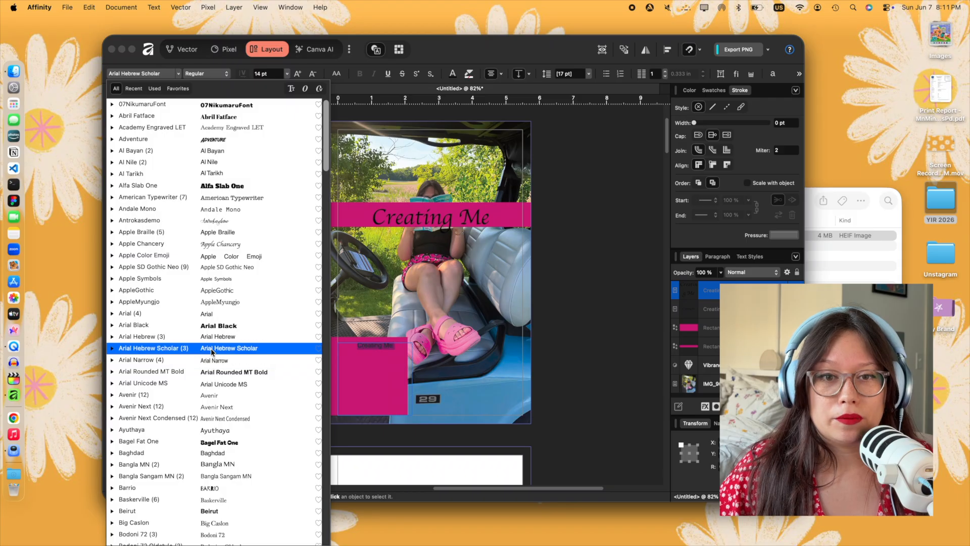
pyautogui.click(232, 453)
pyautogui.click(490, 74)
pyautogui.click(490, 74)
# - Replace the block's text with separate lines reading "2026", "Podcast-er", "Art", "Design" and "Living"
pyautogui.tripleClick(375, 349)
pyautogui.write('2')
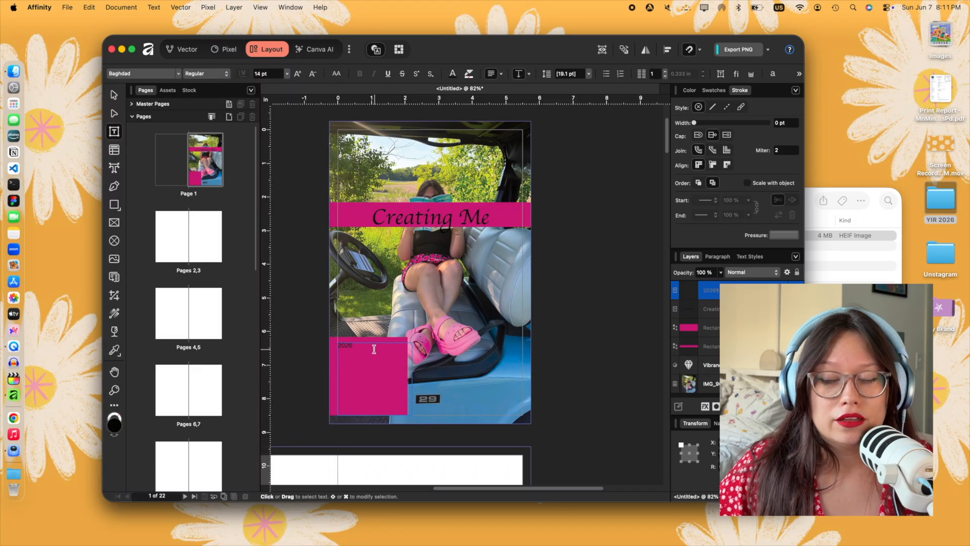
pyautogui.write('026')
pyautogui.press('Return')
pyautogui.write('Podcast-er Art ')
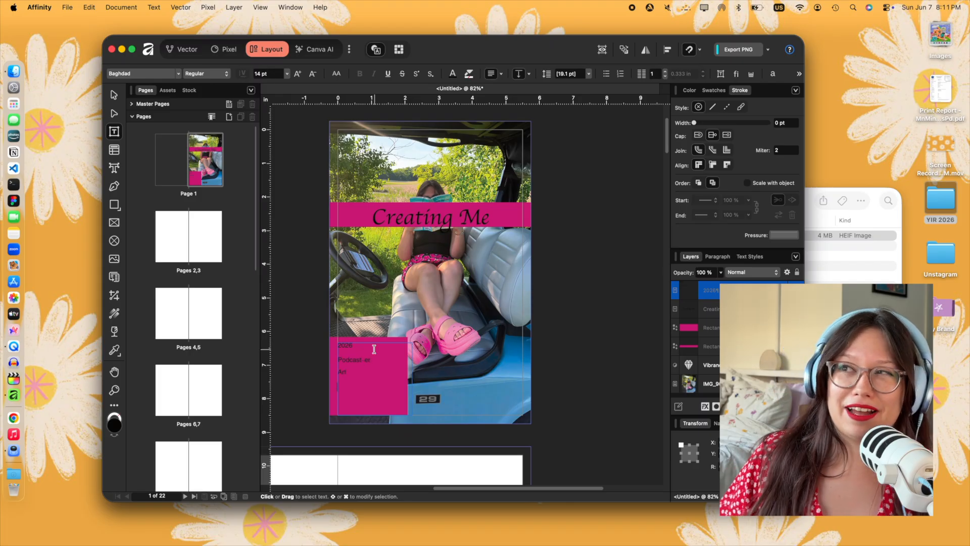
pyautogui.write('Design')
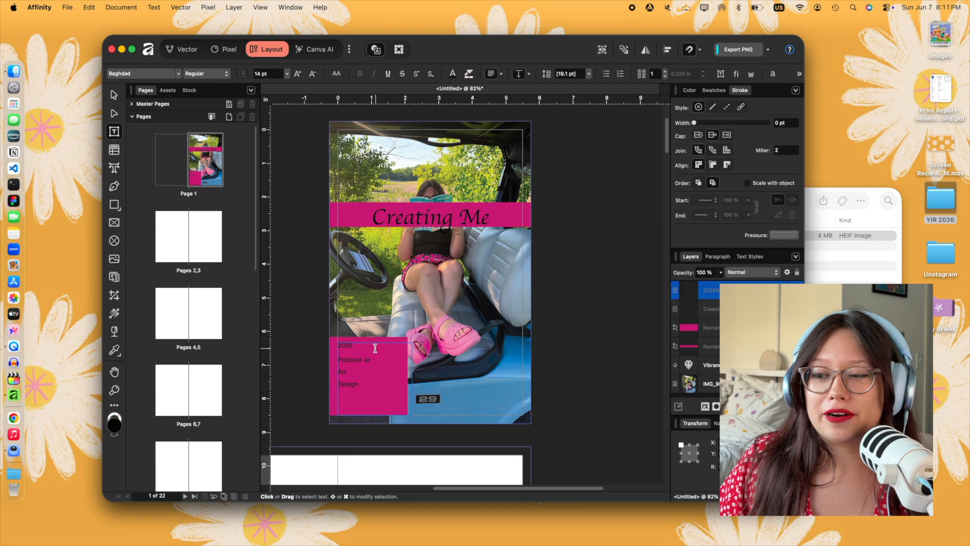
# - Change "Podcast-er" to "Podcasting" in the block's text
pyautogui.click(374, 360)
pyautogui.press('BackSpace')
pyautogui.press('BackSpace')
pyautogui.press('BackSpace')
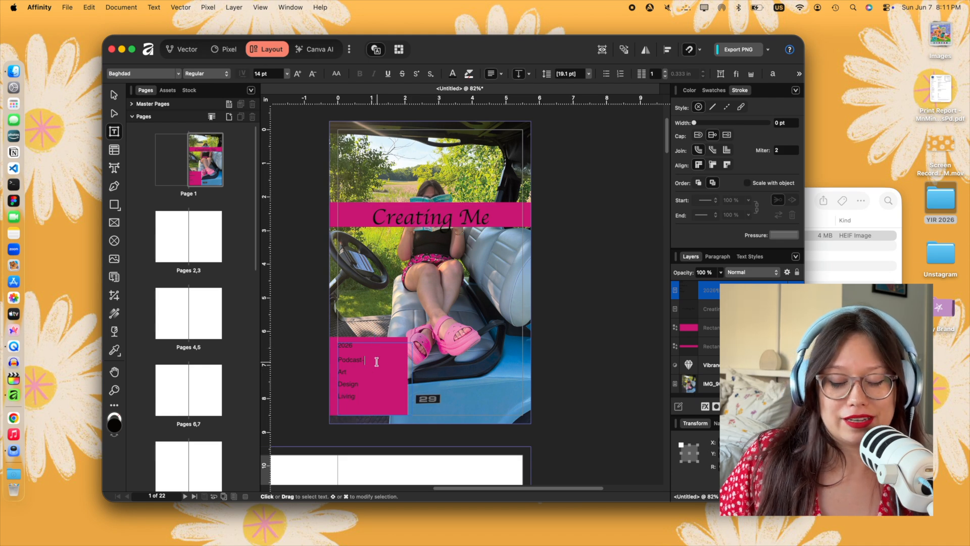
pyautogui.write('ing')
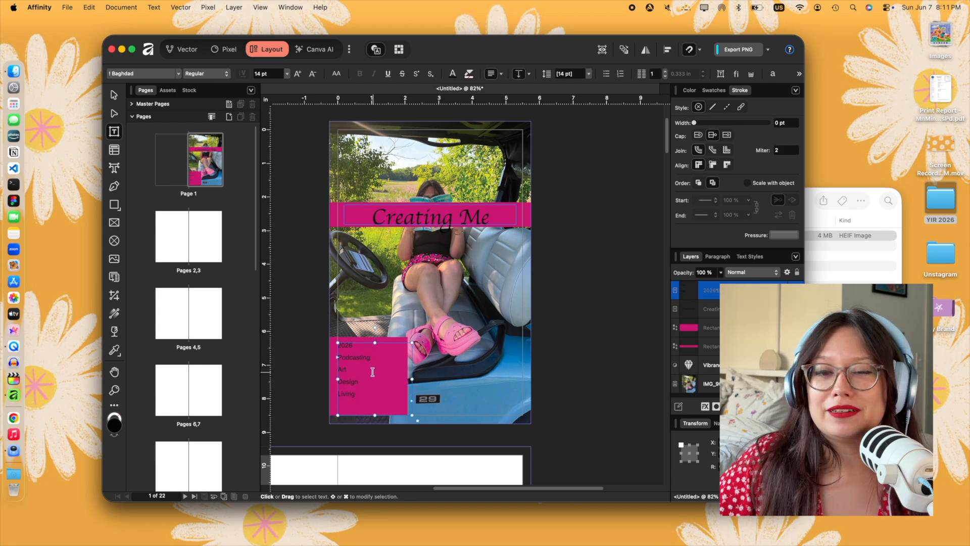
# - Delete the "Art" and "Design" lines from the block and centre the remaining text
pyautogui.moveTo(372, 379); pyautogui.dragTo(320, 333)
pyautogui.press('BackSpace')
pyautogui.press('BackSpace')
pyautogui.click(490, 74)
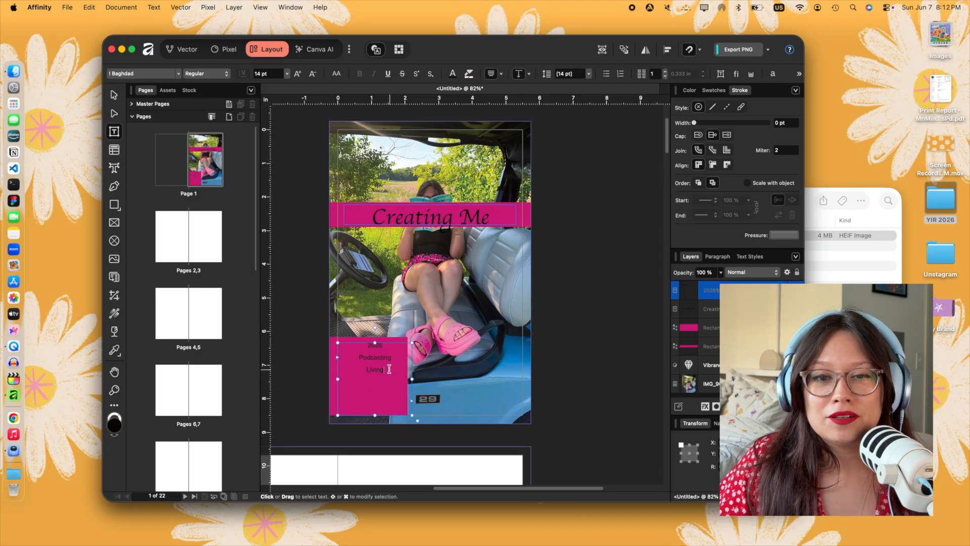
# - Narrow the block's text frame and add staggered lines with "Art" and "Seeing" left-aligned and "Being" centred
pyautogui.moveTo(413, 379); pyautogui.dragTo(401, 372)
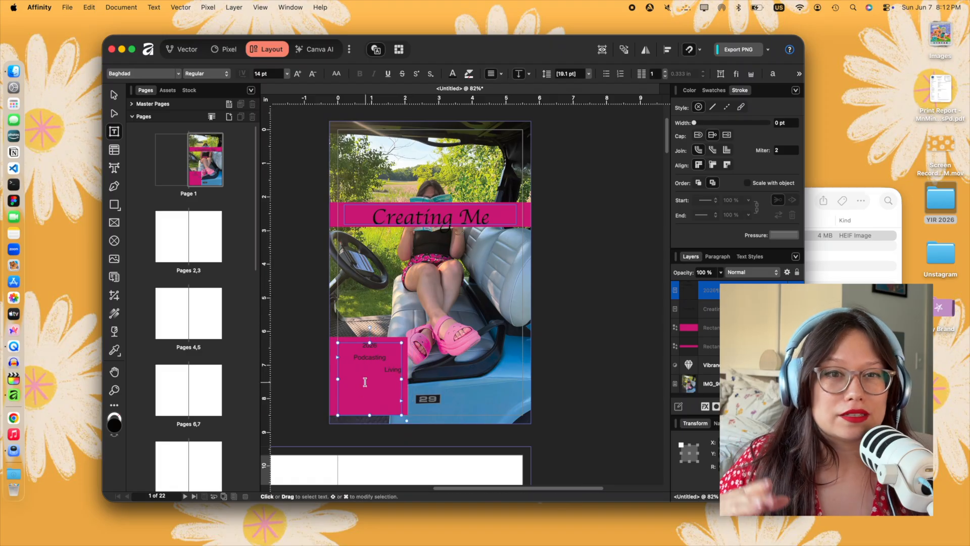
pyautogui.click(489, 74)
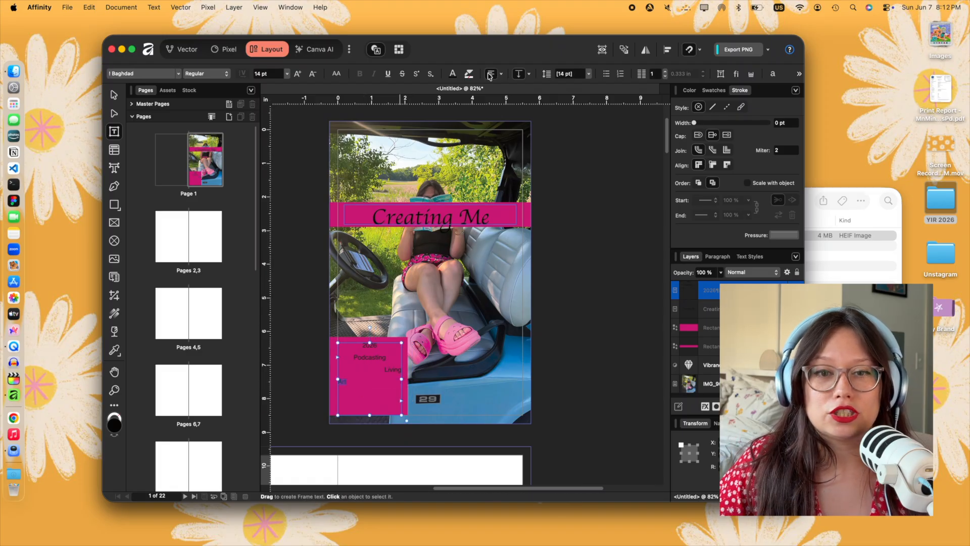
pyautogui.click(363, 384)
pyautogui.press('Return')
pyautogui.write('Seeing')
pyautogui.press('Return')
pyautogui.click(492, 75)
pyautogui.write('Being')
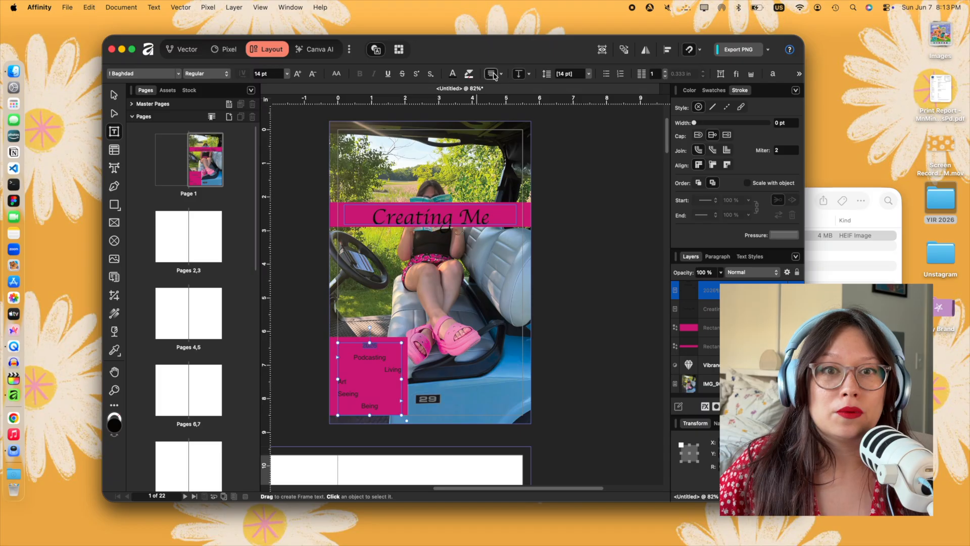
# - Justify "2026" across the full width of the block's text frame
pyautogui.press('Escape')
pyautogui.press('Escape')
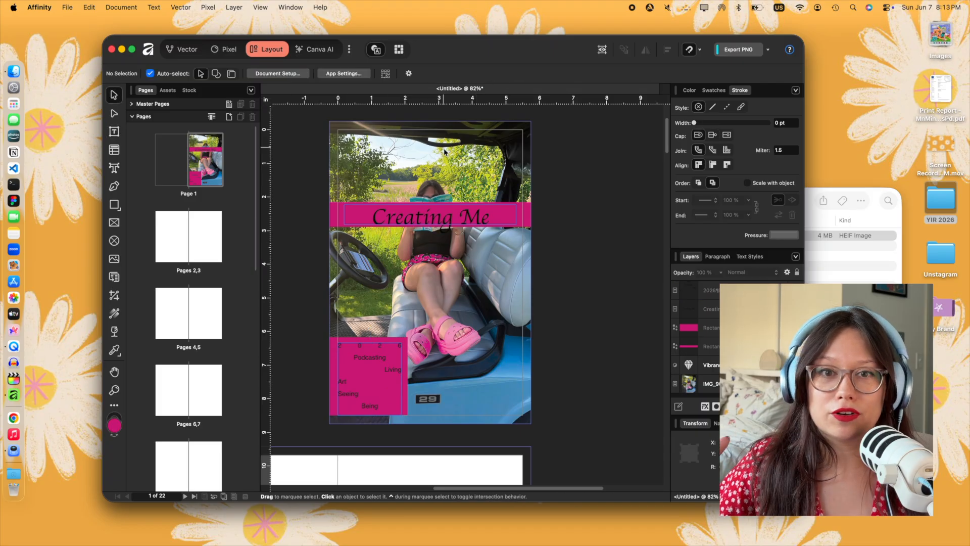
# - Change the band title to "Hindsight" and delete all the words below "2026" in the block
pyautogui.click(420, 217)
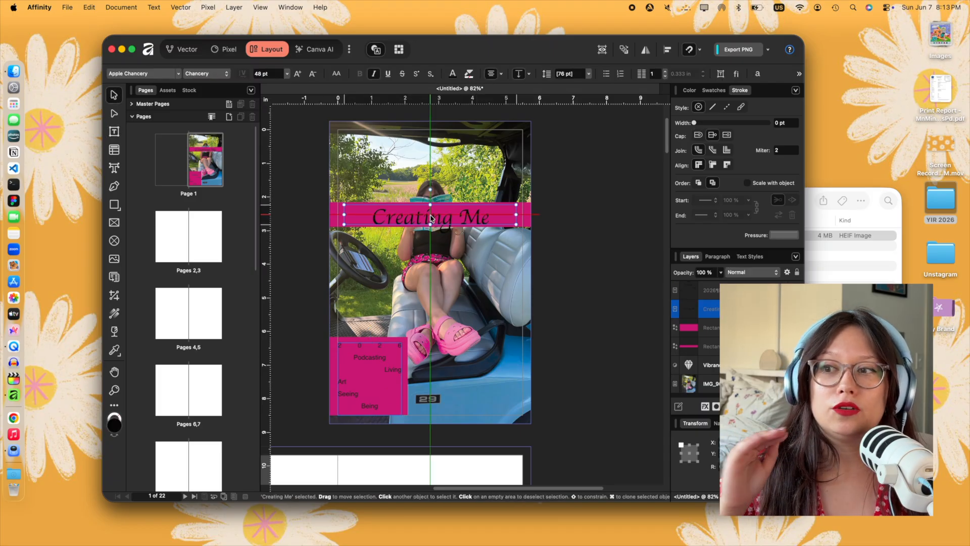
pyautogui.press('t')
pyautogui.click(356, 358)
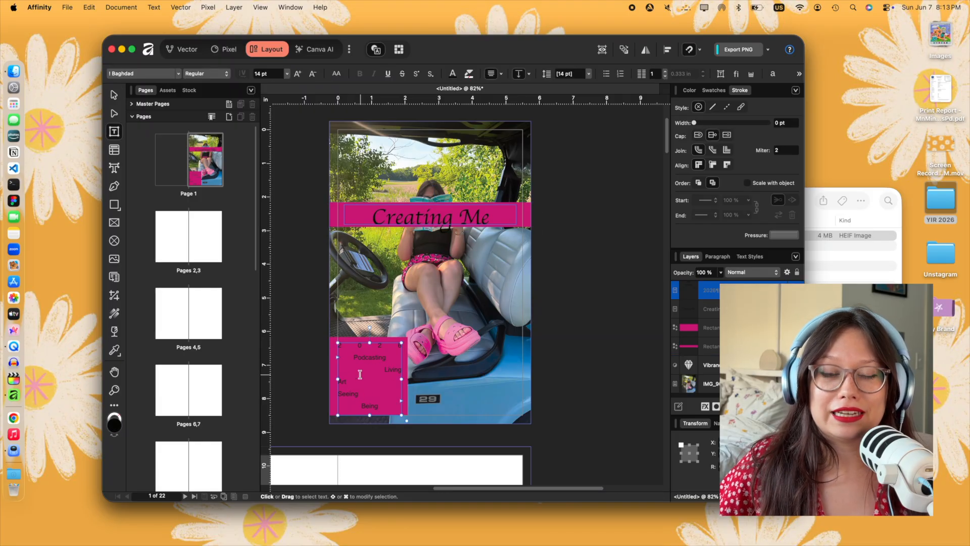
pyautogui.doubleClick(394, 370)
pyautogui.press('BackSpace')
pyautogui.write('z')
pyautogui.press('super+a')
pyautogui.press('BackSpace')
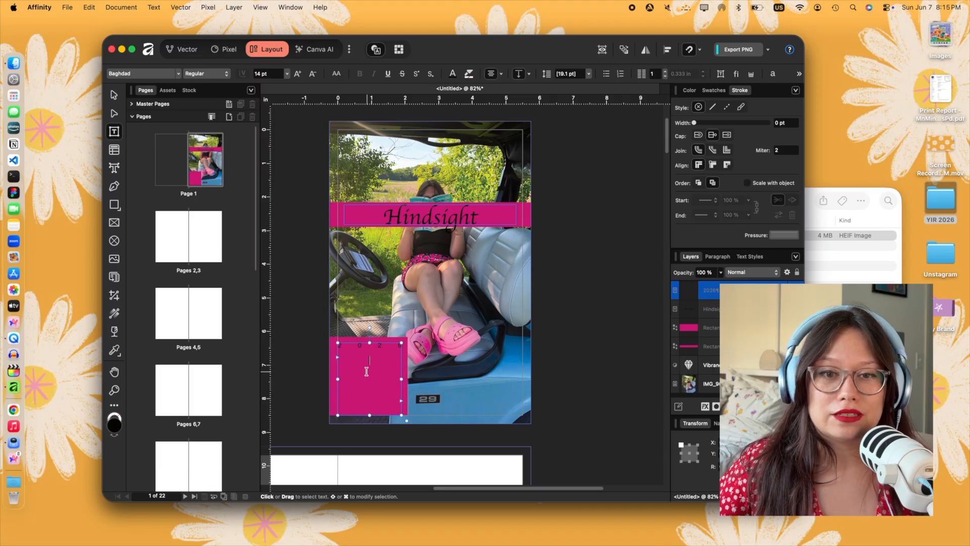
# - Shrink the "2026" text frame to the height of a single line within the magenta block
pyautogui.moveTo(370, 415); pyautogui.dragTo(398, 357)
pyautogui.click(288, 324)
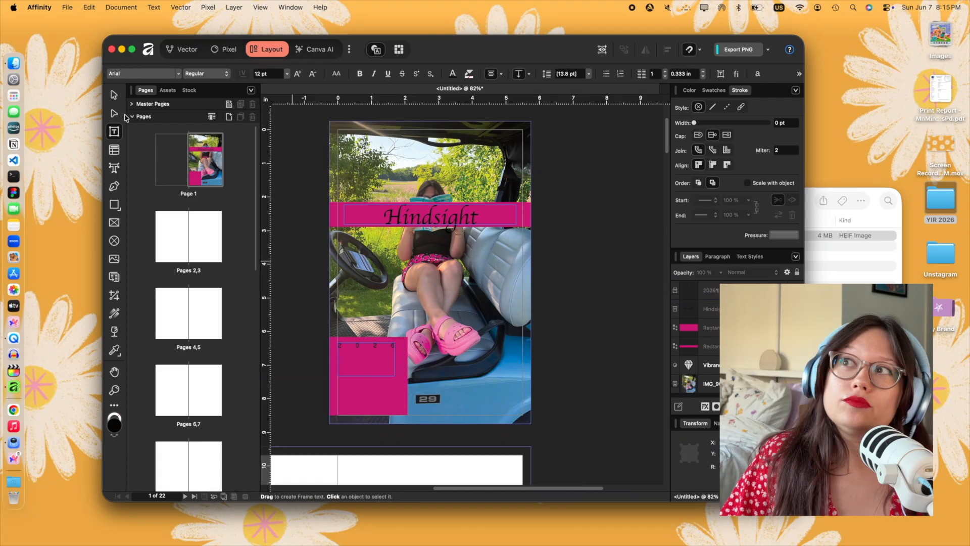
pyautogui.press('v')
pyautogui.doubleClick(349, 368)
pyautogui.moveTo(366, 376)
pyautogui.mouseDown()
pyautogui.moveTo(365, 352)
pyautogui.moveTo(376, 369)
pyautogui.mouseUp()
pyautogui.press('super+a')
# - Shorten the lower-left magenta block from its bottom edge and centre the "2026" frame vertically in it
pyautogui.click(353, 360)
pyautogui.moveTo(303, 415); pyautogui.dragTo(304, 391)
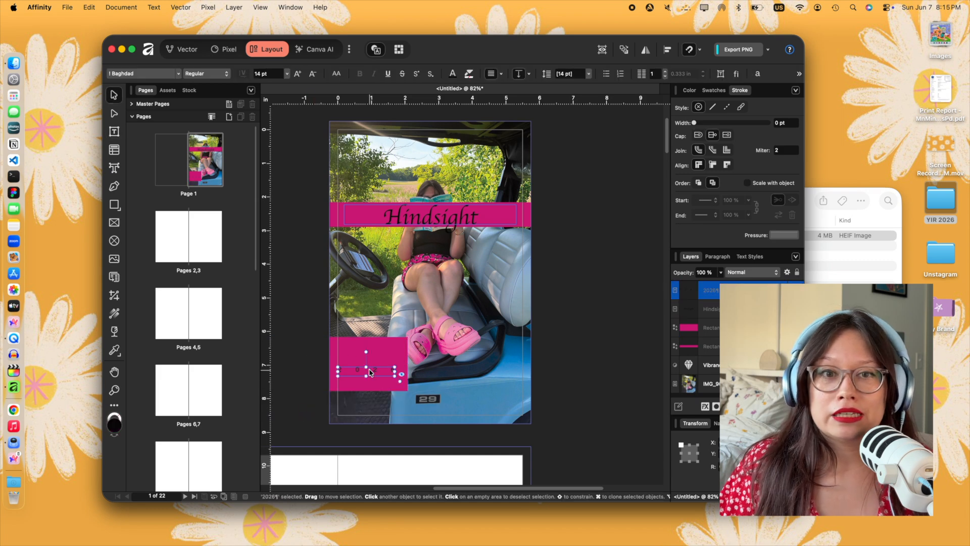
pyautogui.moveTo(368, 371); pyautogui.dragTo(368, 364)
pyautogui.click(363, 380)
# - Set the "Hindsight" title's text colour to white (FFFFFF)
pyautogui.doubleClick(480, 215)
pyautogui.click(480, 215)
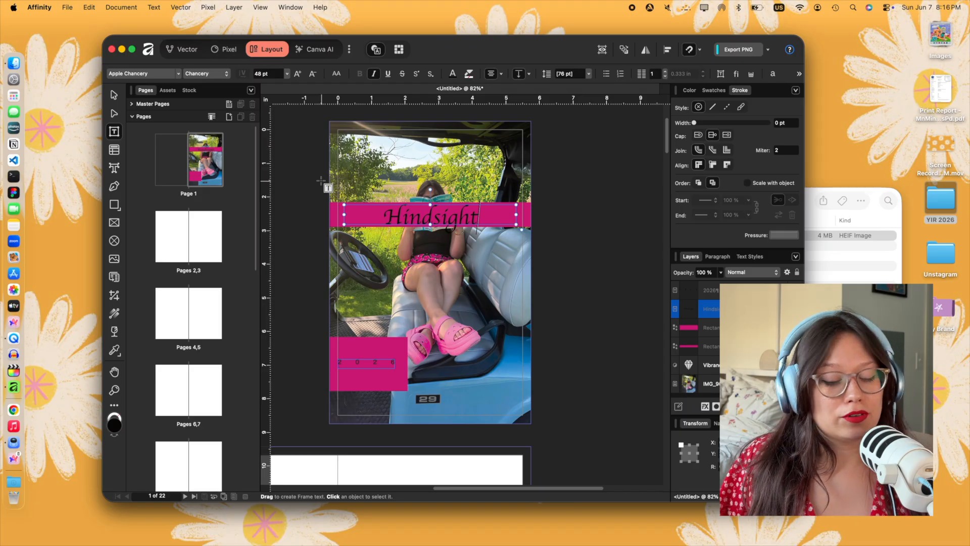
pyautogui.press('Escape')
pyautogui.click(454, 74)
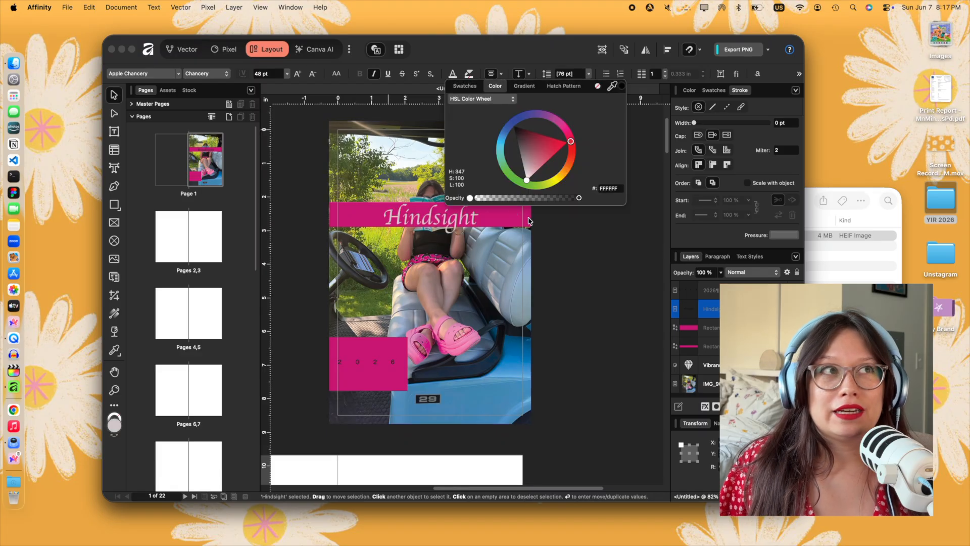
# - Duplicate the "Hindsight" text layer and rasterise the copy
pyautogui.scroll(-5, 758, 404)
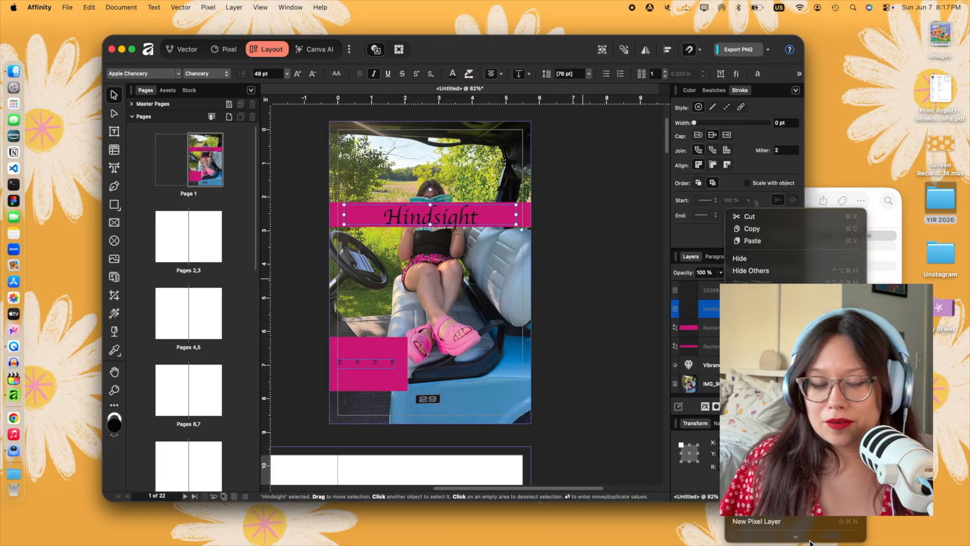
pyautogui.click(753, 400)
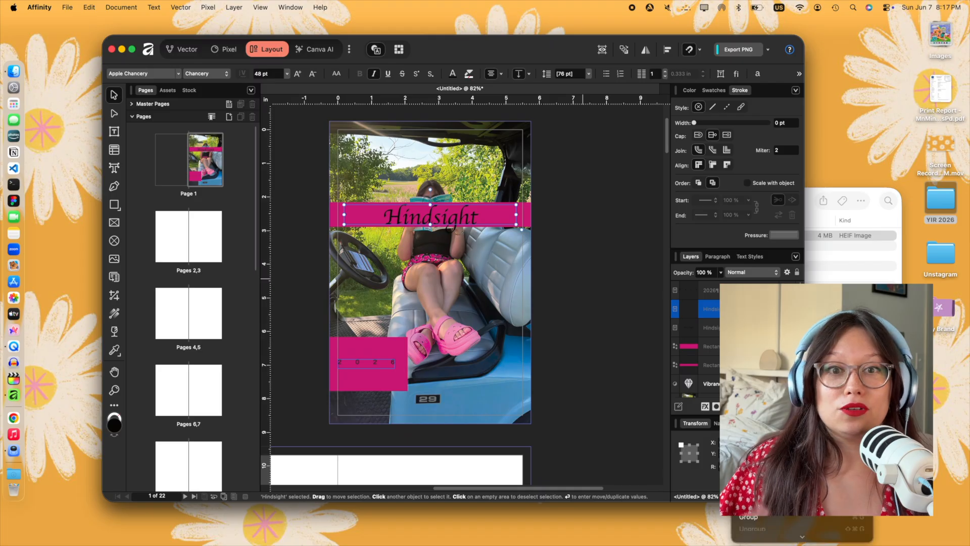
pyautogui.scroll(-5, 758, 394)
pyautogui.click(763, 368)
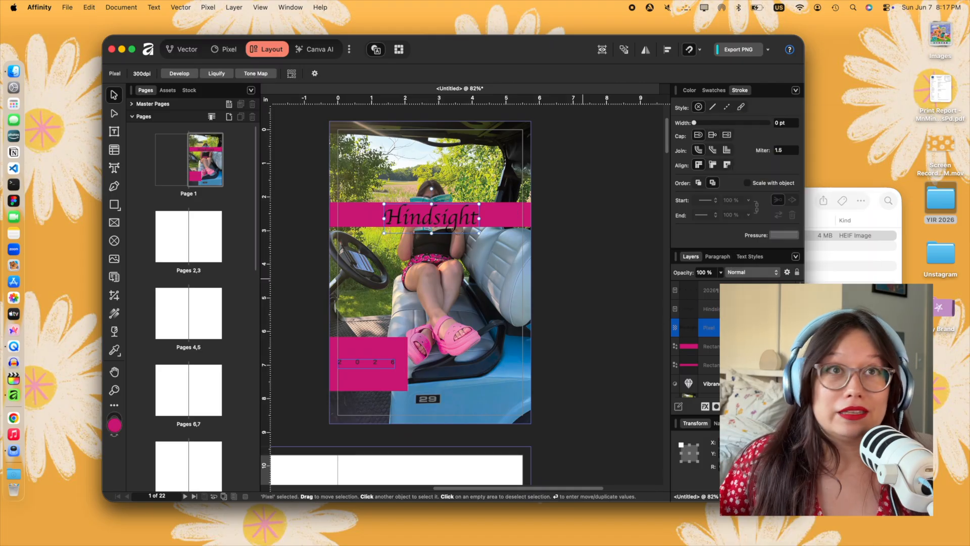
# - Try to nest the rasterised "Hindsight" copy inside the rectangle layer below it
pyautogui.moveTo(719, 330); pyautogui.dragTo(675, 354)
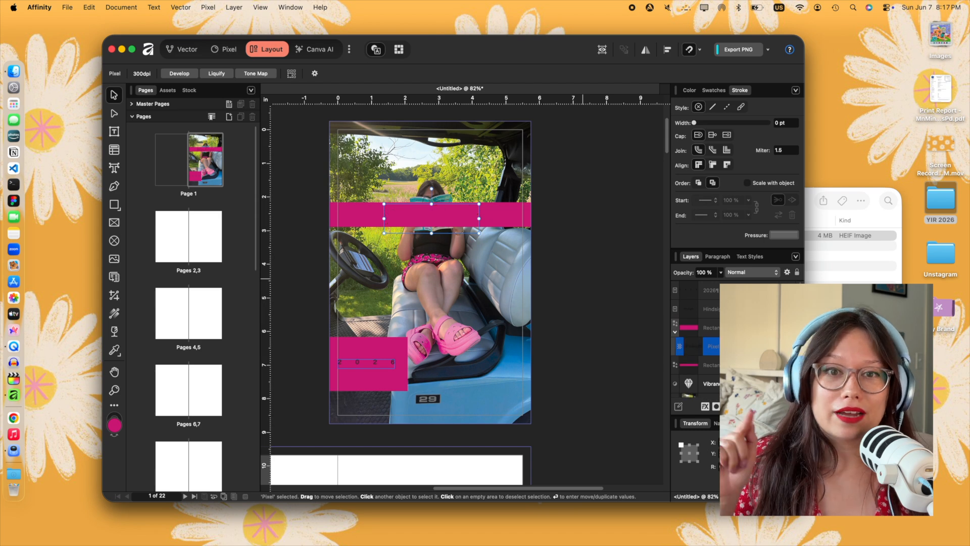
pyautogui.press('super+shift+g')
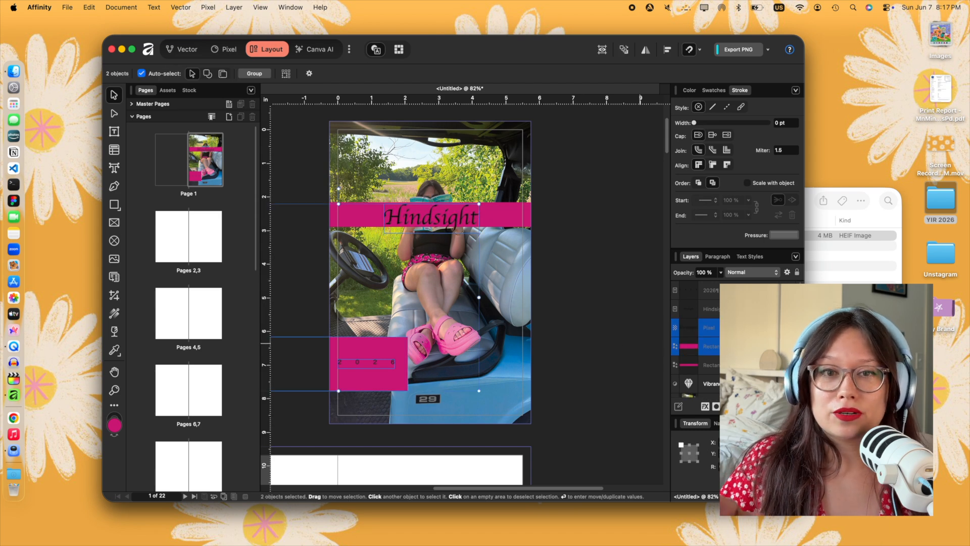
# - Move the title band's rectangle layer directly beneath the rasterised "Hindsight" copy and select both layers
pyautogui.click(727, 364)
pyautogui.click(728, 347)
pyautogui.click(727, 364)
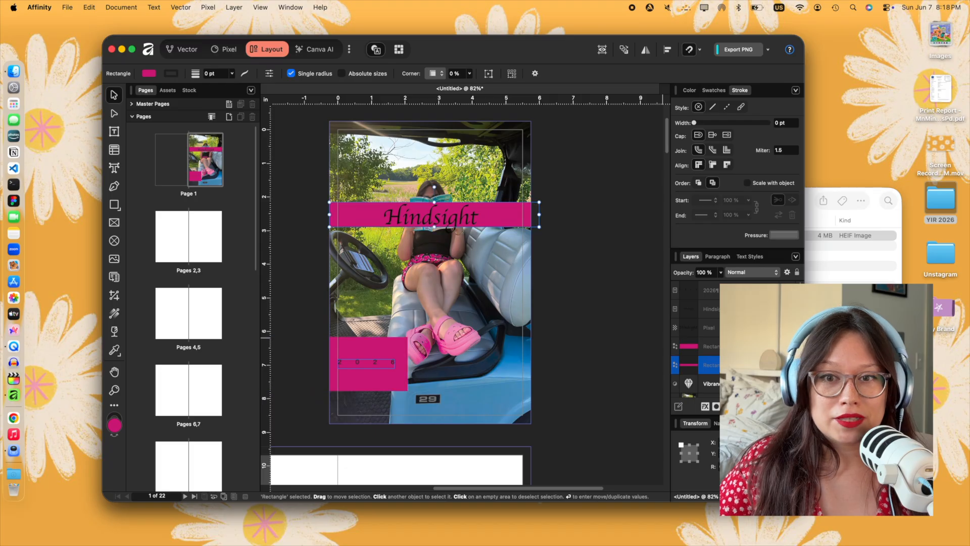
pyautogui.moveTo(728, 365); pyautogui.dragTo(728, 338)
pyautogui.keyDown('shift'); pyautogui.click(727, 328); pyautogui.keyUp('shift')
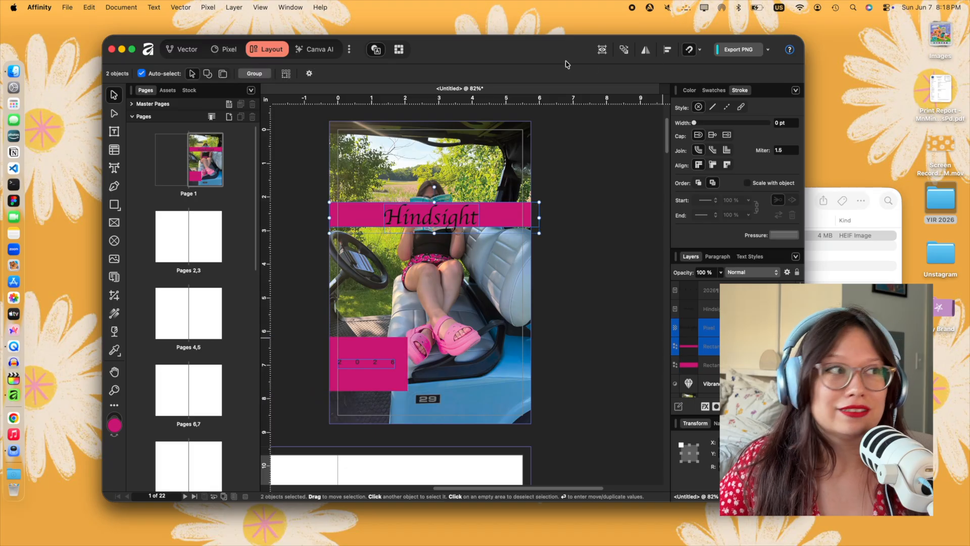
# - Switch to the Vector workspace and try a Boolean Divide on the title band and the rasterised "Hindsight" copy
pyautogui.click(196, 51)
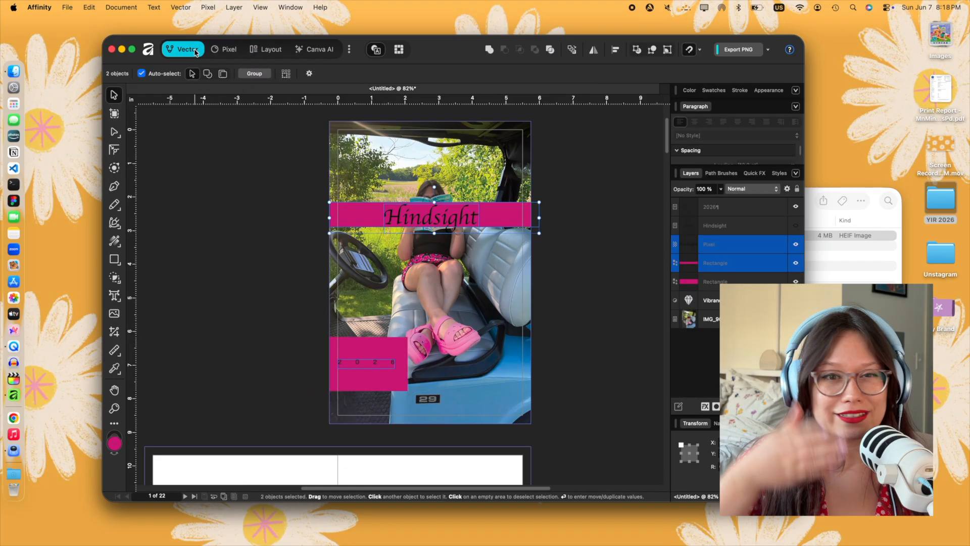
pyautogui.click(551, 52)
pyautogui.press('super+z')
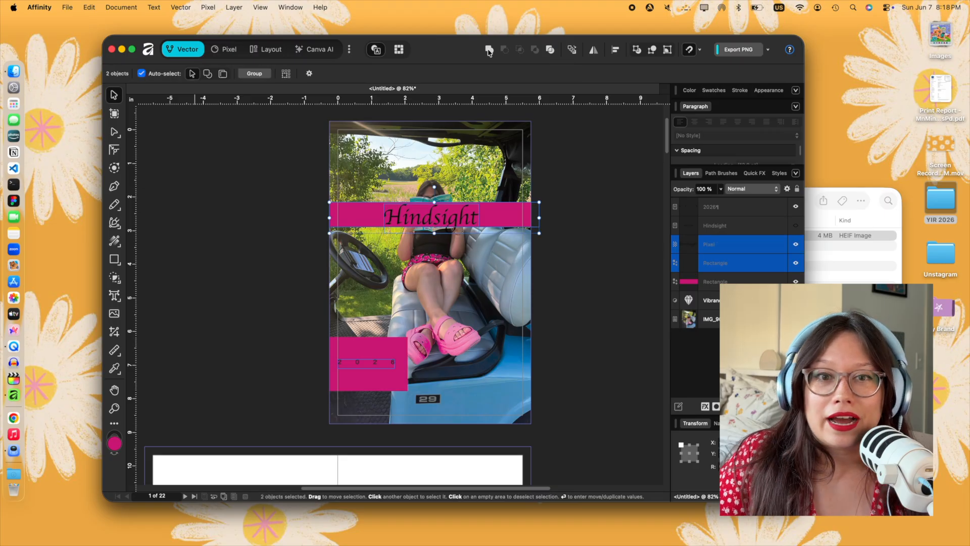
pyautogui.click(547, 53)
pyautogui.click(795, 245)
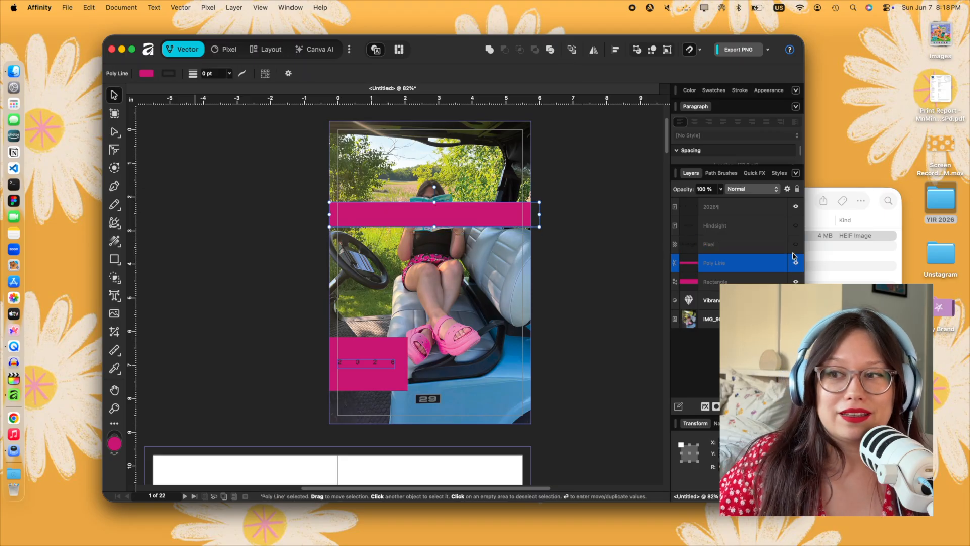
pyautogui.press('super+z')
pyautogui.press('super+z')
# - Place the title band above the rasterised "Hindsight" copy and try the Boolean Divide on both again
pyautogui.click(750, 259)
pyautogui.click(743, 248)
pyautogui.moveTo(735, 262); pyautogui.dragTo(734, 234)
pyautogui.keyDown('shift'); pyautogui.click(734, 263); pyautogui.keyUp('shift')
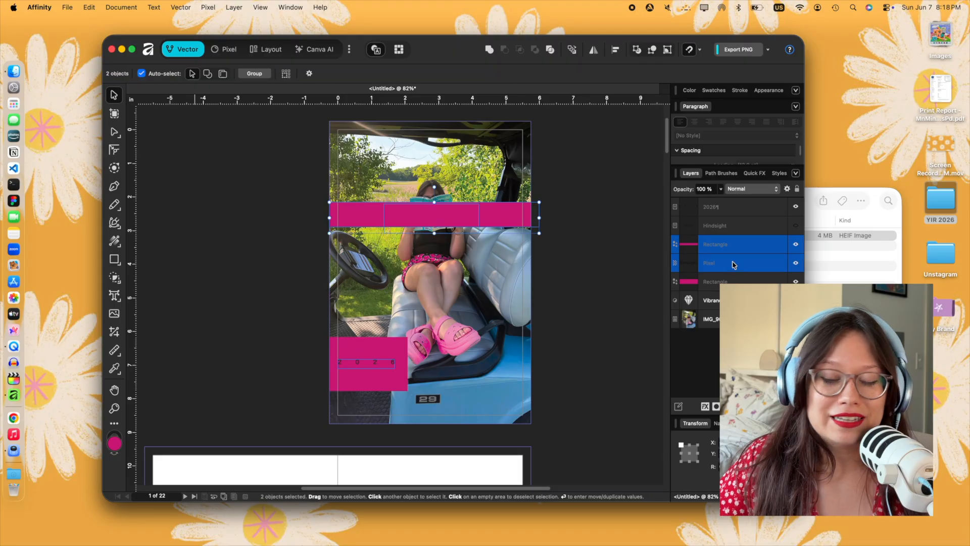
pyautogui.click(548, 52)
pyautogui.press('super+z')
pyautogui.press('super+z')
# - Remove the rasterised "Hindsight" copy and return to the original text layer
pyautogui.click(731, 229)
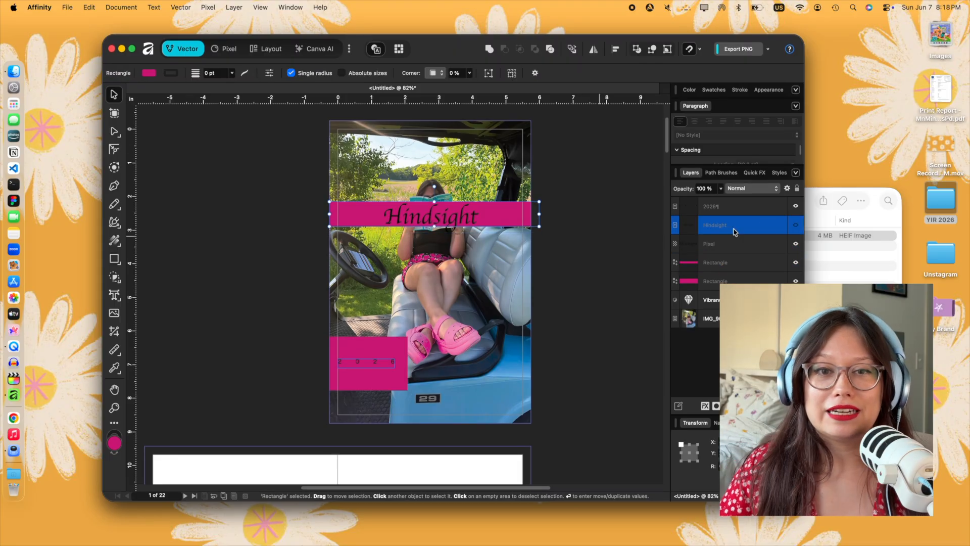
pyautogui.click(749, 250)
pyautogui.rightClick(748, 251)
pyautogui.click(728, 231)
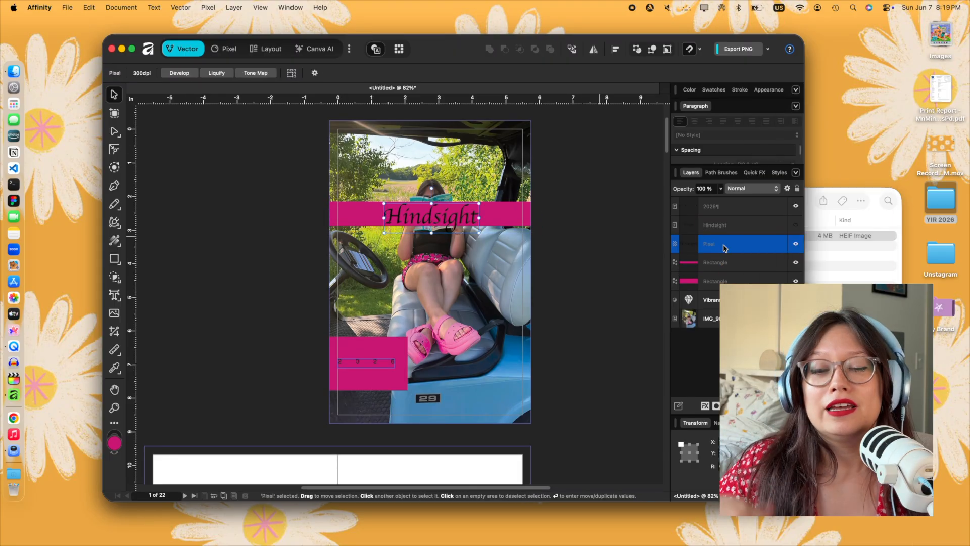
# - Turn the "Hindsight" text into a clipping mask on the title band and try to invert the mask
pyautogui.rightClick(728, 231)
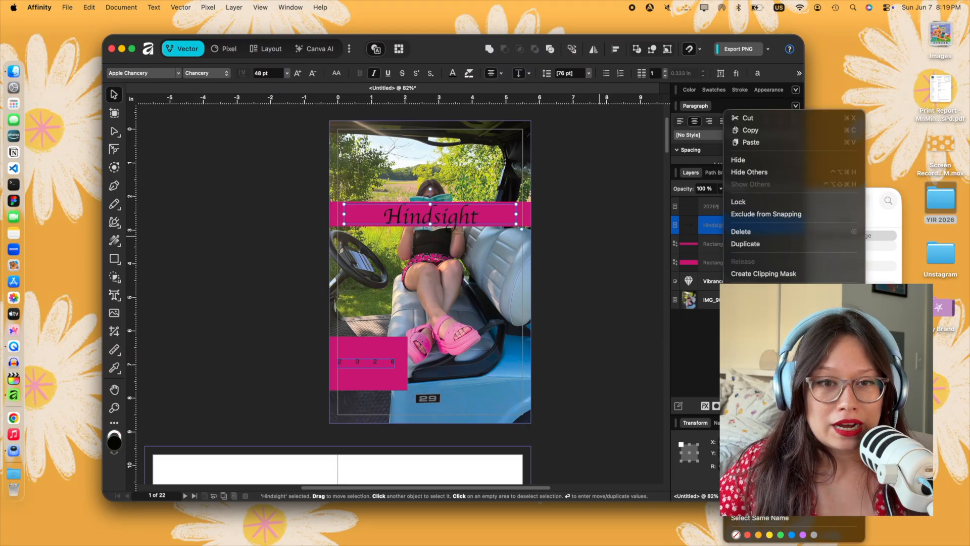
pyautogui.click(741, 232)
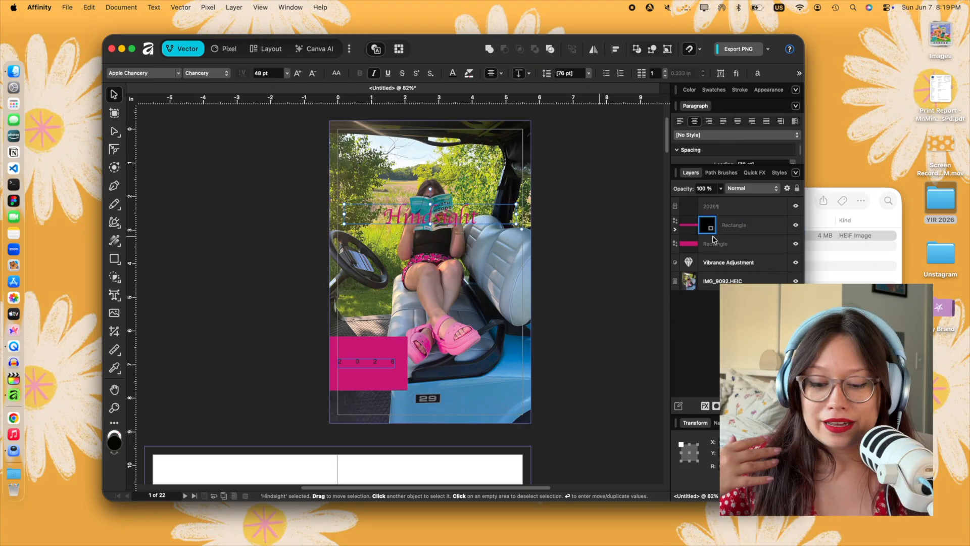
pyautogui.press('i')
pyautogui.rightClick(710, 225)
pyautogui.press('Escape')
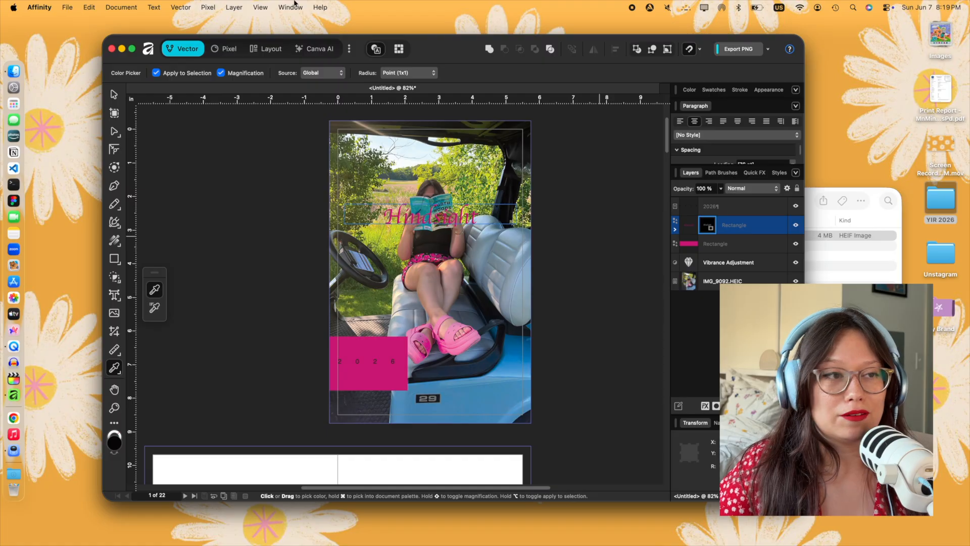
# - Expand the title band's layer, search the commands for "invert" and try an Invert adjustment layer on it
pyautogui.click(676, 229)
pyautogui.click(692, 244)
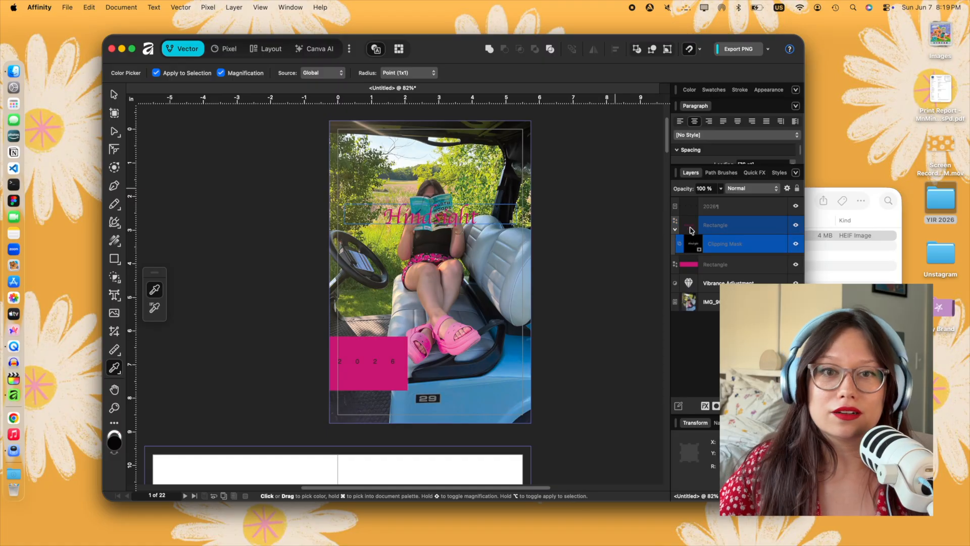
pyautogui.rightClick(714, 229)
pyautogui.press('Escape')
pyautogui.click(320, 7)
pyautogui.write('invert')
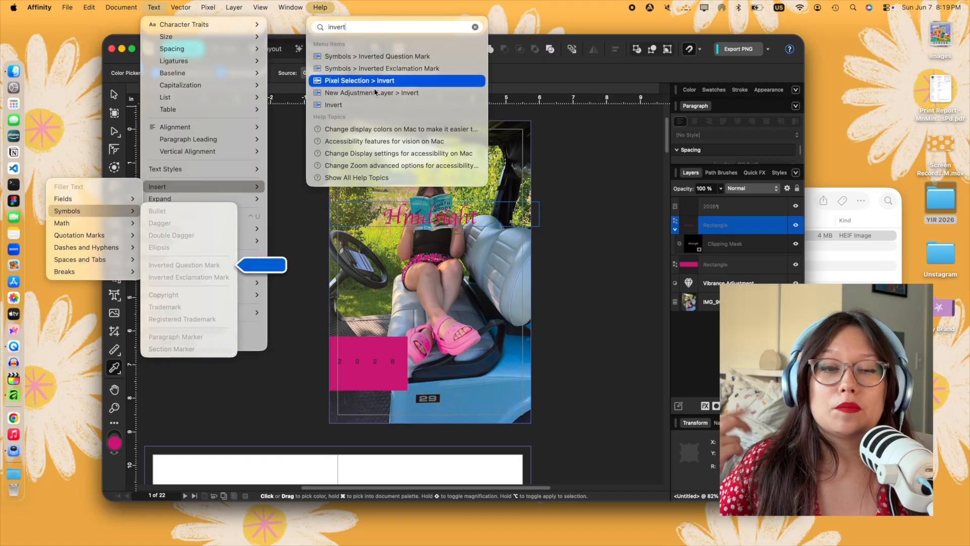
pyautogui.click(377, 93)
pyautogui.press('super+z')
# - Try selecting and repositioning the clipping mask within the title band's layer, and undo the recent changes
pyautogui.click(725, 248)
pyautogui.moveTo(726, 253); pyautogui.dragTo(739, 257)
pyautogui.press('super+d')
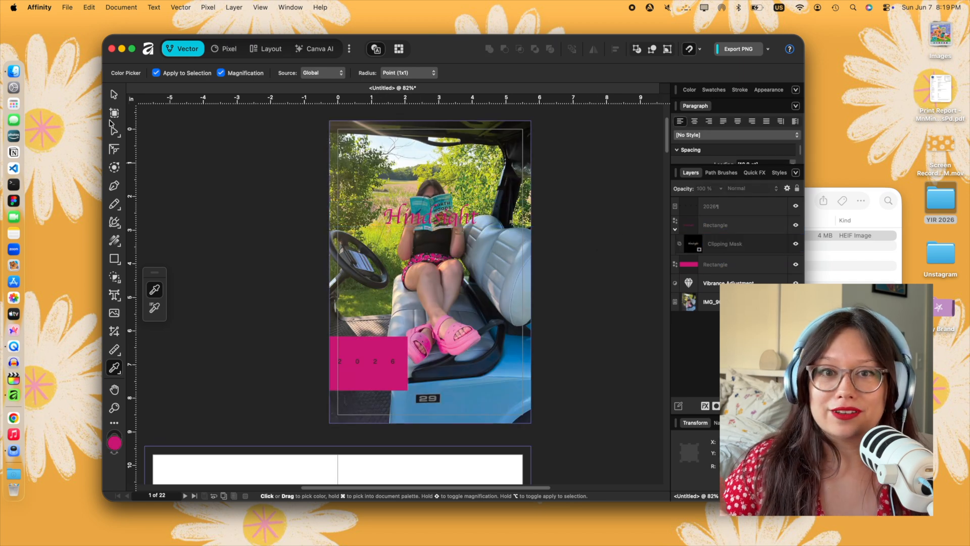
pyautogui.click(114, 95)
pyautogui.click(713, 226)
pyautogui.click(710, 244)
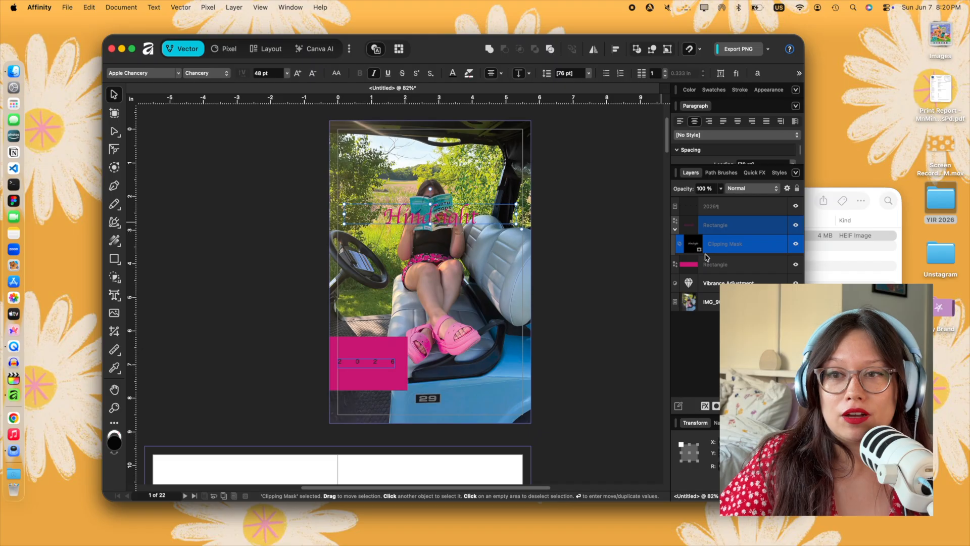
pyautogui.press('super+z')
pyautogui.press('super+z')
pyautogui.press('super+z')
pyautogui.press('super+z')
pyautogui.press('super+z')
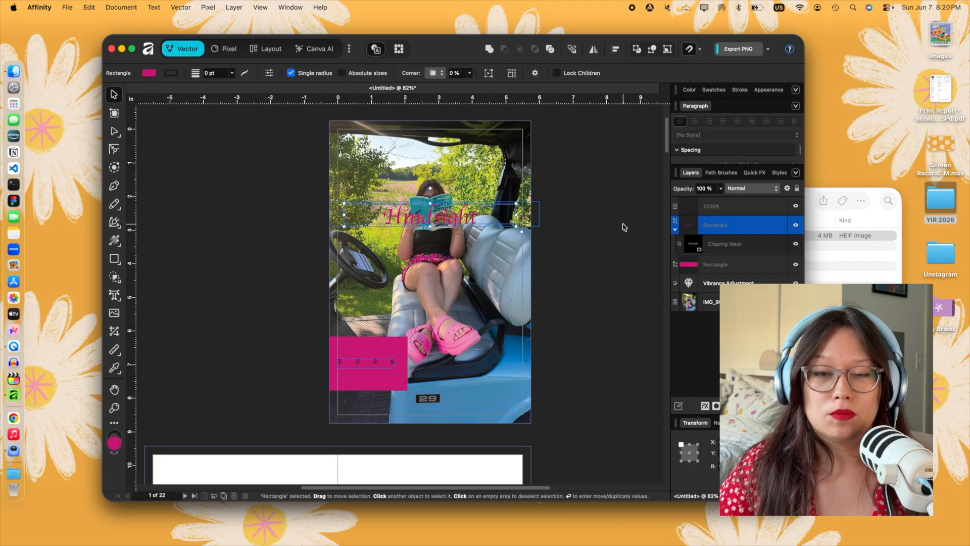
# - Take the "Hindsight" text out of the clipping mask and place its layer directly above the title band
pyautogui.moveTo(712, 244); pyautogui.dragTo(712, 216)
pyautogui.rightClick(712, 223)
pyautogui.click(748, 399)
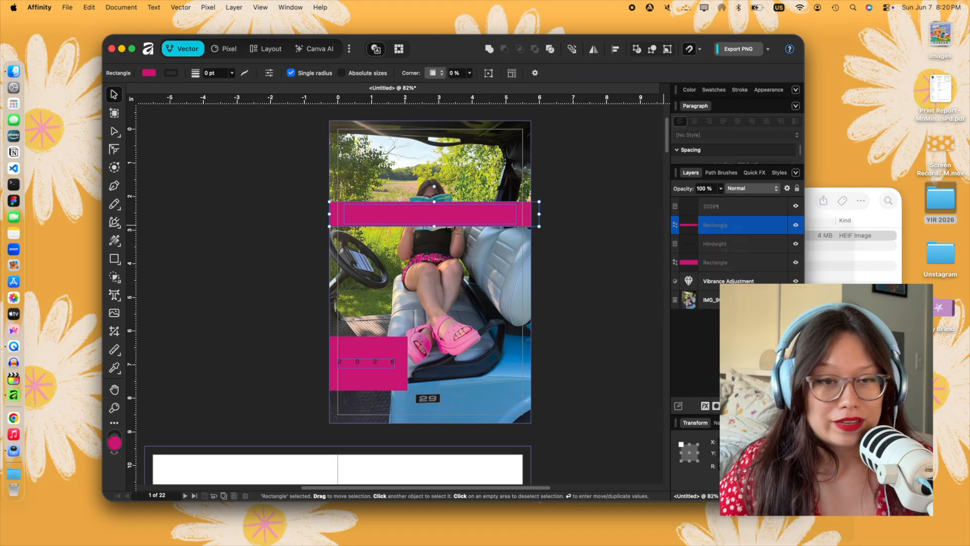
pyautogui.press('super+z')
pyautogui.moveTo(710, 245); pyautogui.dragTo(708, 217)
# - Apply the "Hindsight" text as a clipping mask on the title band again and release the mask
pyautogui.rightClick(708, 221)
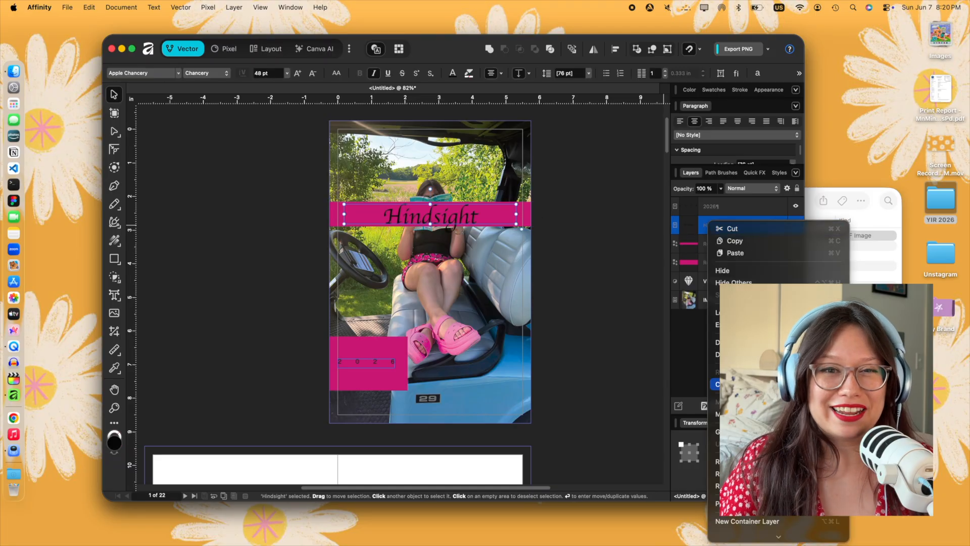
pyautogui.click(748, 384)
pyautogui.rightClick(698, 247)
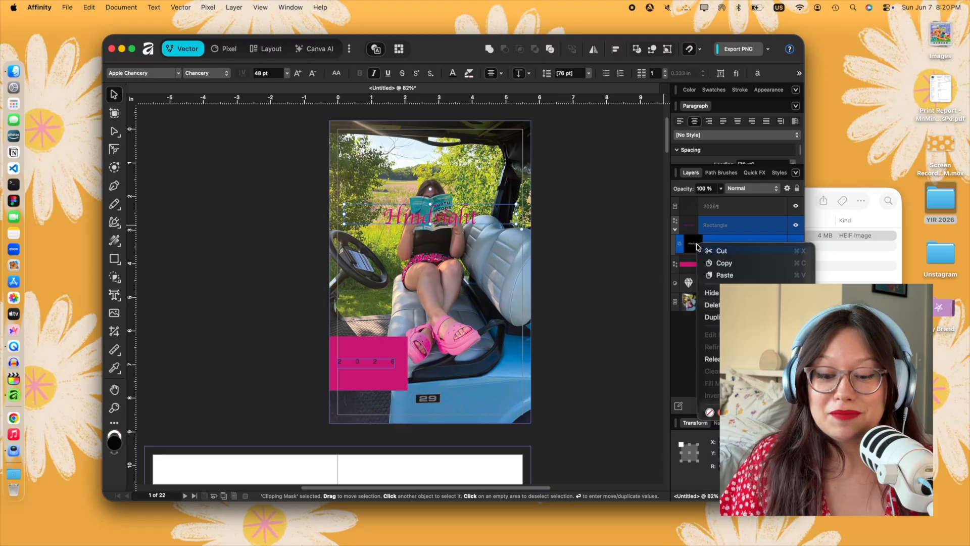
pyautogui.click(723, 359)
# - Try rasterising the "Hindsight" title, review the pixel layer's options and restore it as editable text
pyautogui.rightClick(718, 225)
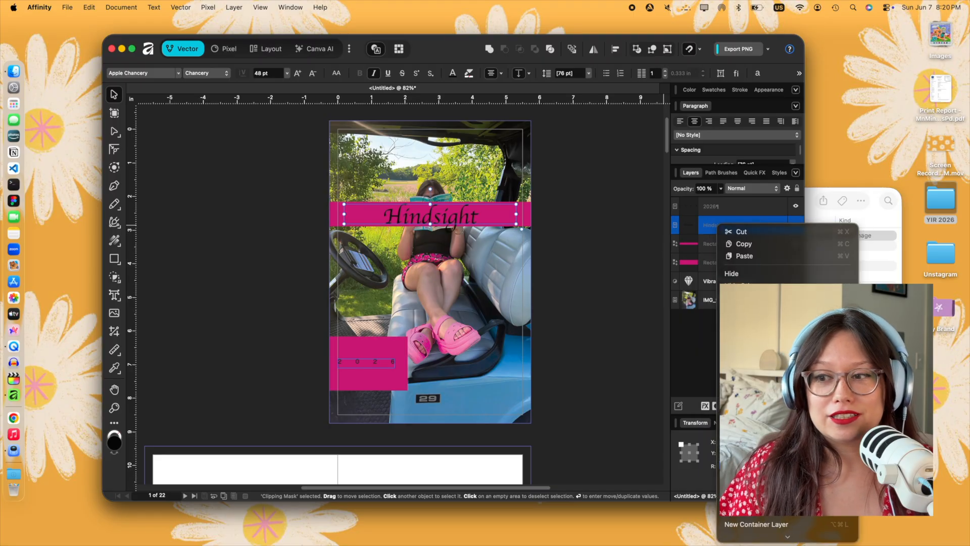
pyautogui.click(739, 366)
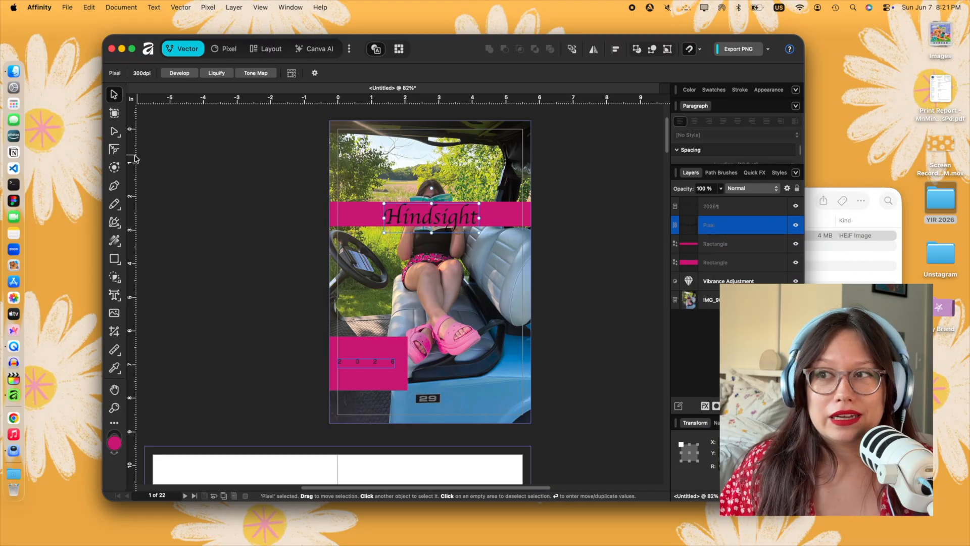
pyautogui.rightClick(746, 234)
pyautogui.scroll(-5, 809, 404)
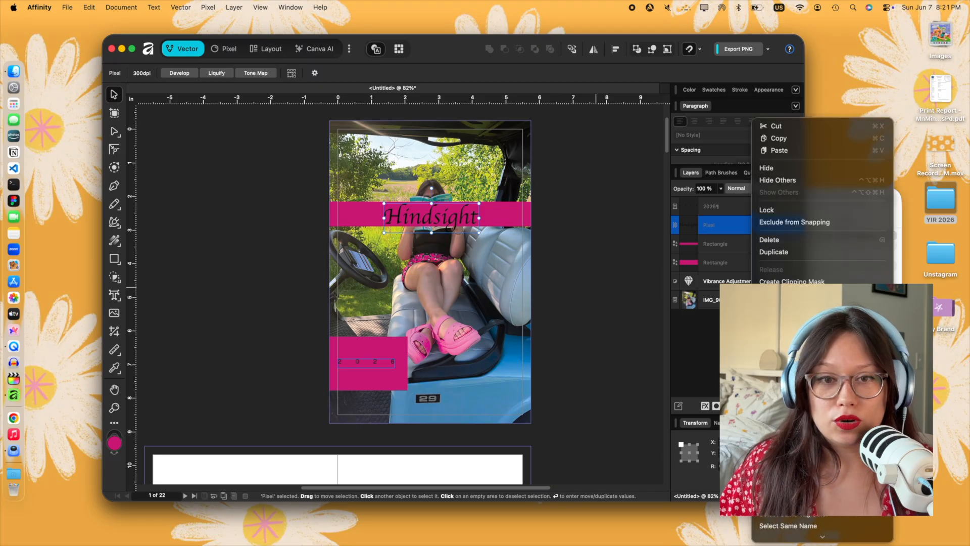
pyautogui.click(724, 232)
pyautogui.press('super+z')
pyautogui.press('super+z')
pyautogui.click(724, 230)
pyautogui.click(732, 244)
pyautogui.press('super+z')
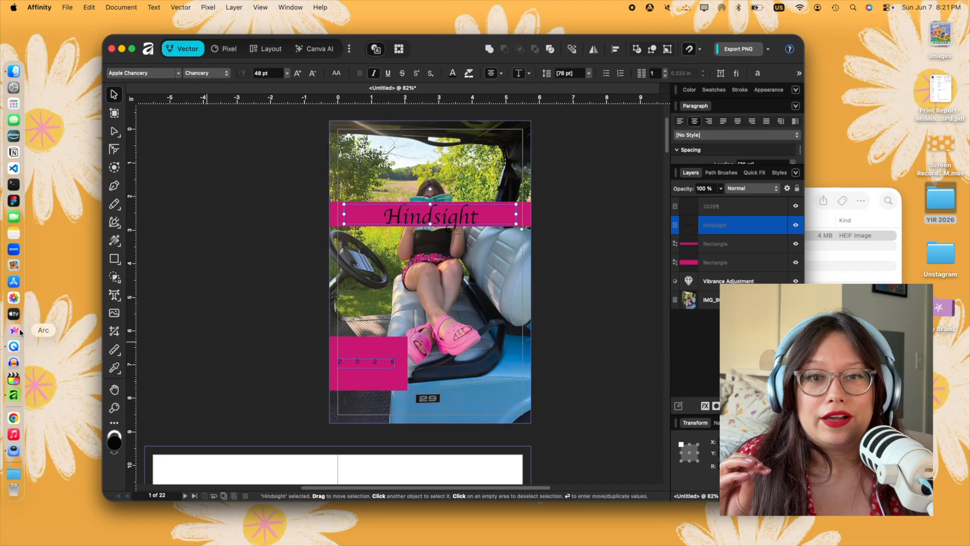
pyautogui.click(18, 329)
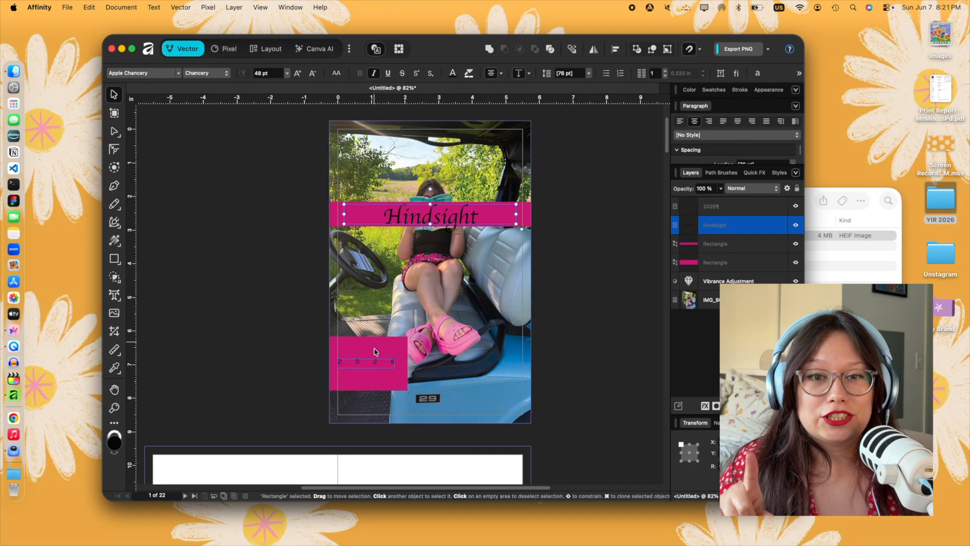
# - Delete the "2026" text and the lower-left magenta block behind it from the cover
pyautogui.press('super+z')
pyautogui.press('super+z')
pyautogui.press('super+z')
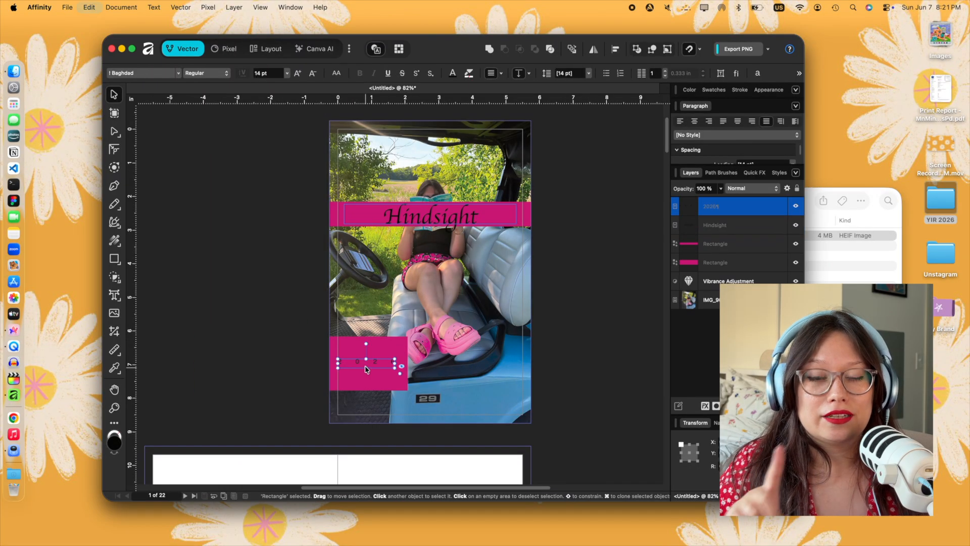
pyautogui.press('super+z')
pyautogui.press('super+shift+z')
pyautogui.press('super+shift+z')
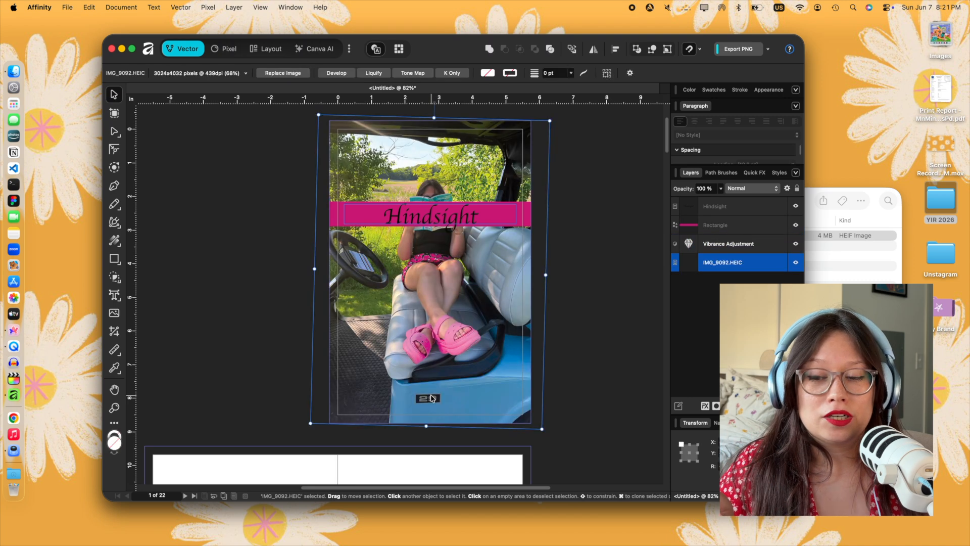
# - Select the digit 9 on the photo's "29" badge with a rectangular marquee in Pixel mode and duplicate it to its own layer
pyautogui.scroll(6, 431, 395)
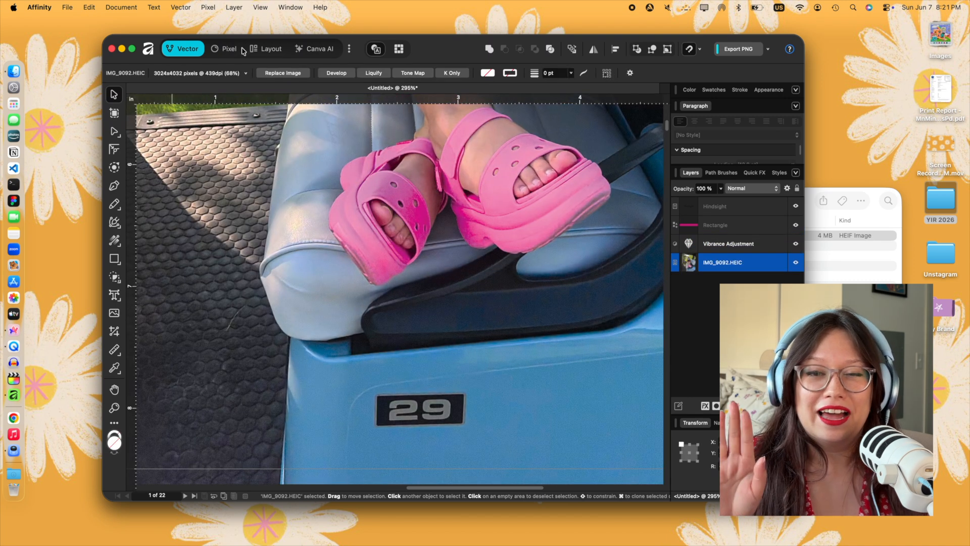
pyautogui.click(225, 48)
pyautogui.click(114, 149)
pyautogui.moveTo(423, 396); pyautogui.dragTo(452, 422)
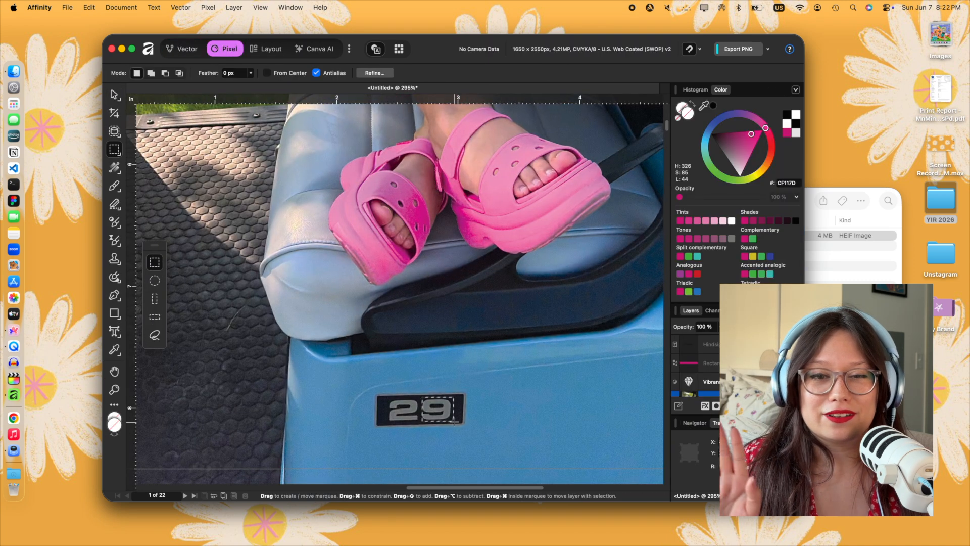
pyautogui.scroll(-1, 696, 388)
pyautogui.press('super+d')
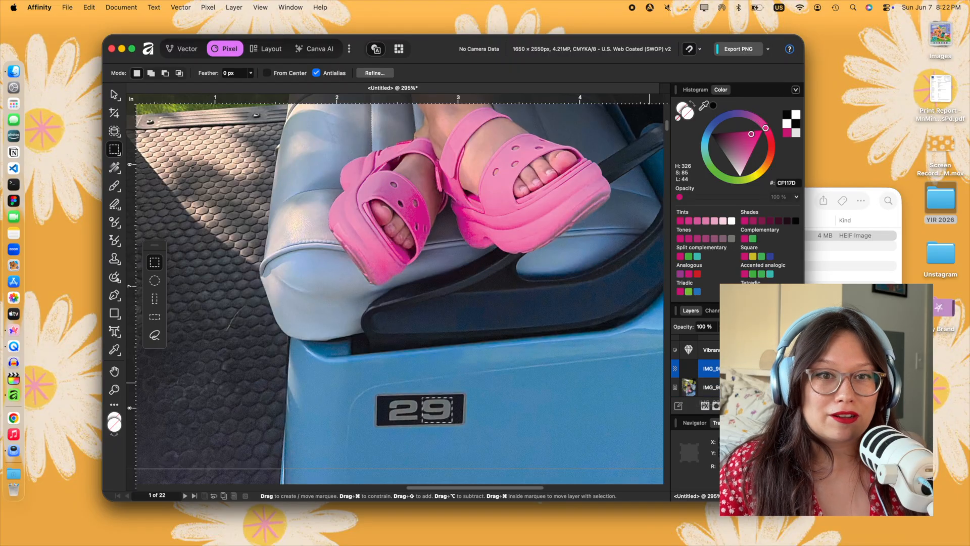
# - Rotate the duplicated 9 by 180 degrees in place so the badge reads "26", and deselect it
pyautogui.click(114, 95)
pyautogui.moveTo(436, 385); pyautogui.dragTo(437, 416)
pyautogui.click(500, 435)
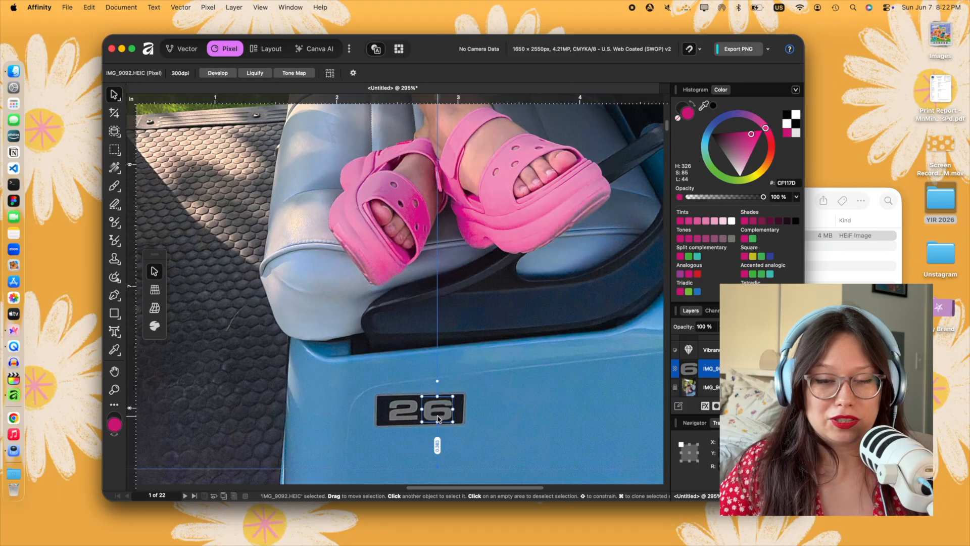
pyautogui.click(516, 431)
pyautogui.press('super+0')
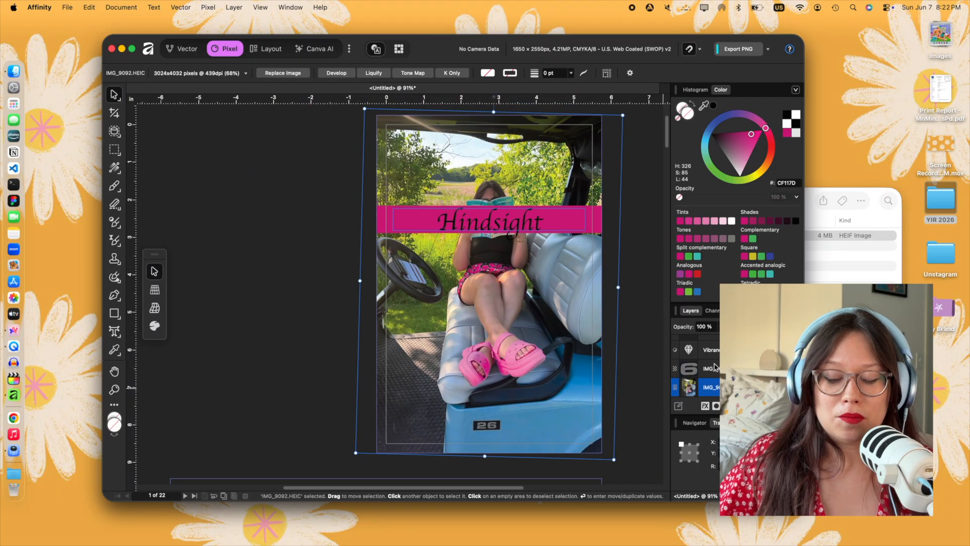
# - Switch to Arc's browser window with the Pinterest page and search the web for "bold various weight font"
pyautogui.scroll(2, 486, 303)
pyautogui.click(453, 248)
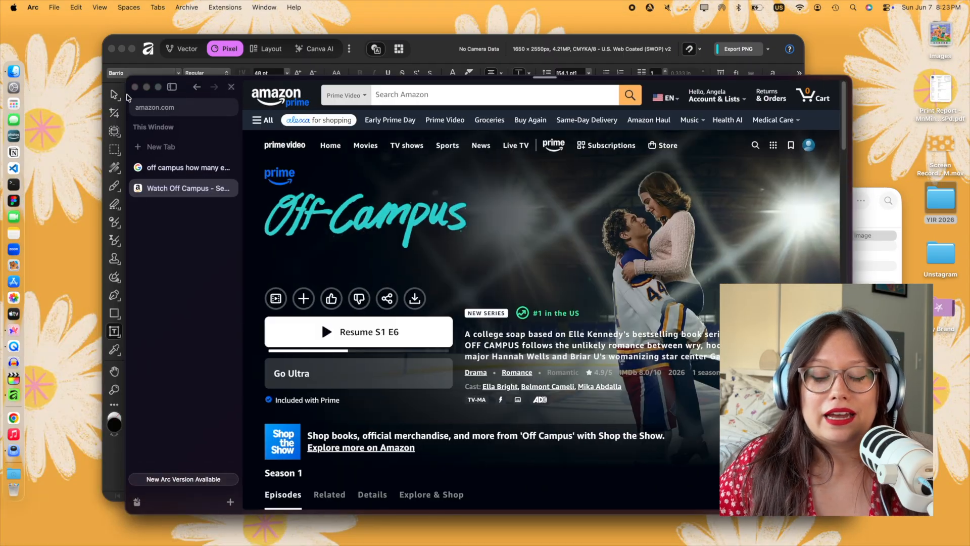
pyautogui.press('super+h')
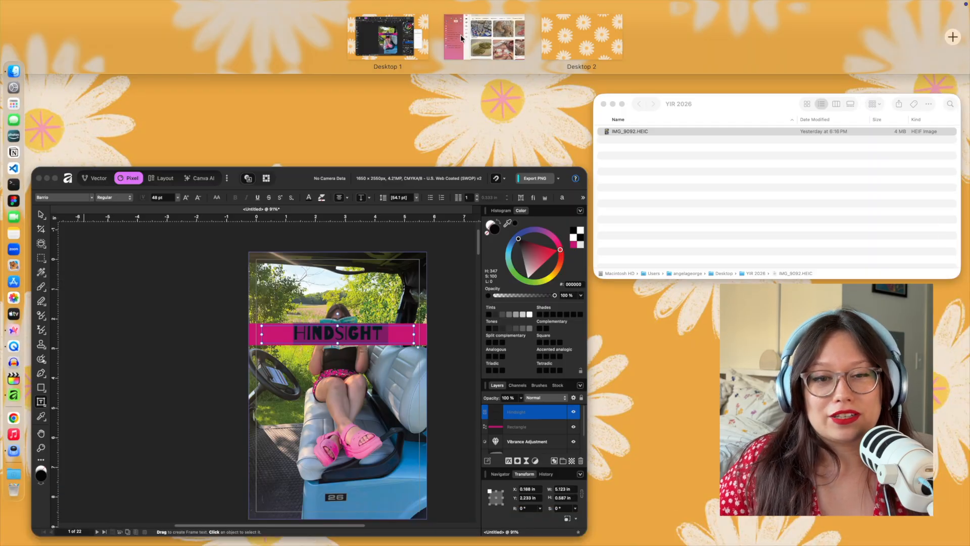
pyautogui.click(446, 16)
pyautogui.click(334, 180)
pyautogui.moveTo(121, 134); pyautogui.dragTo(317, 80)
pyautogui.moveTo(206, 49); pyautogui.dragTo(379, 110)
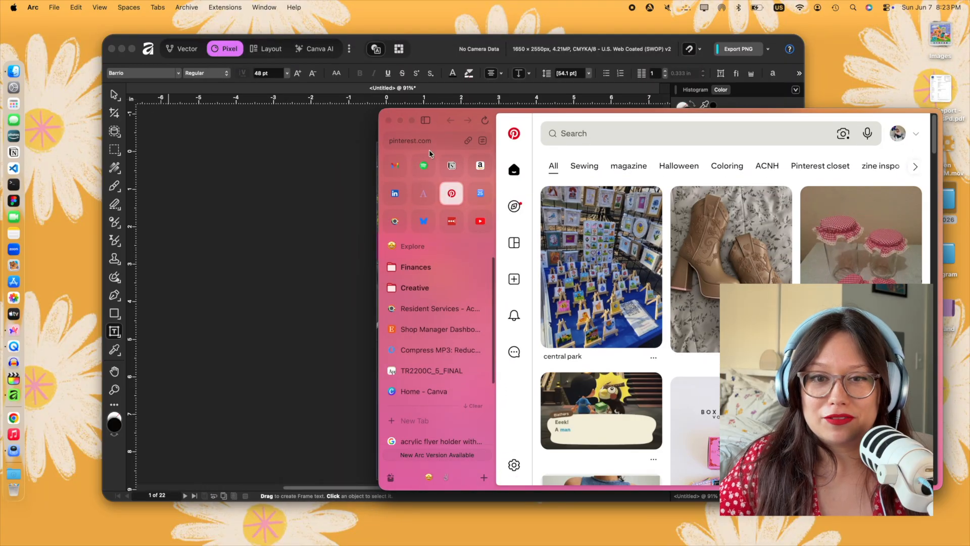
pyautogui.press('super+t')
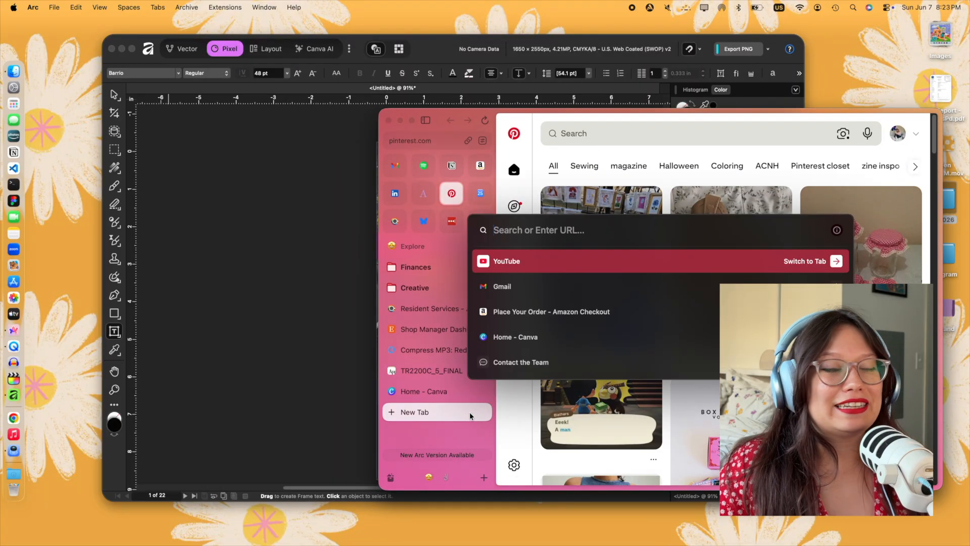
pyautogui.write('bold various weight font')
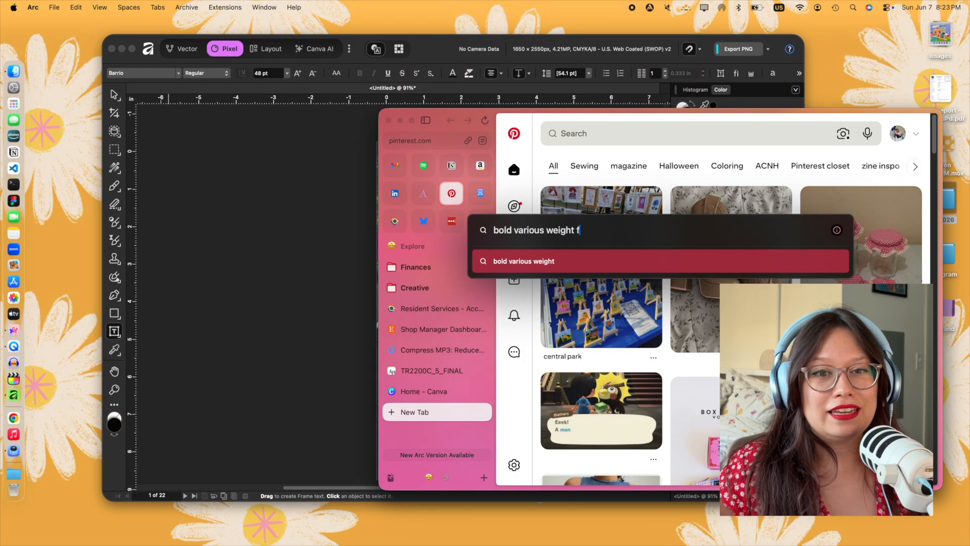
pyautogui.press('Return')
pyautogui.scroll(-5, 562, 377)
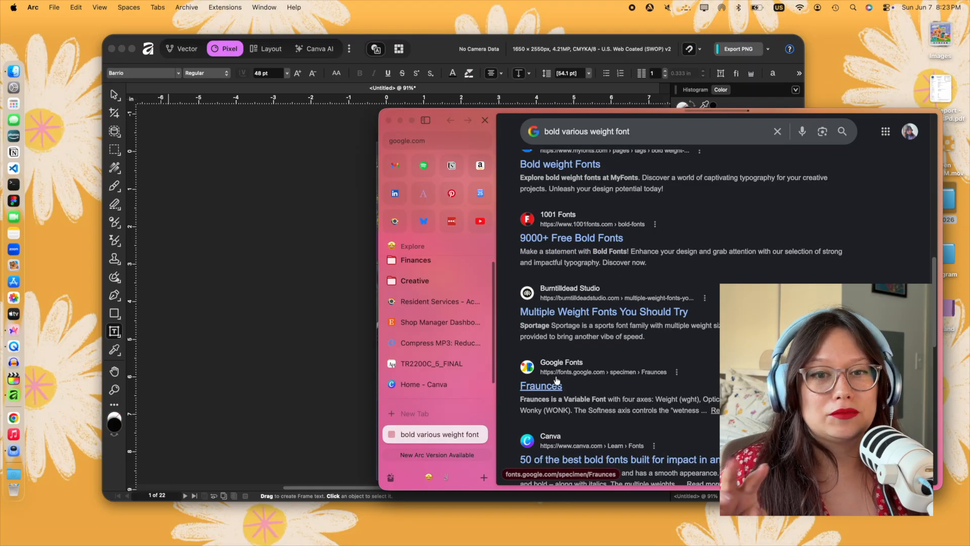
# - Open Google Fonts from the Fraunces search result and set the font preview text to "Hindsight"
pyautogui.click(557, 380)
pyautogui.scroll(-5, 554, 379)
pyautogui.click(508, 146)
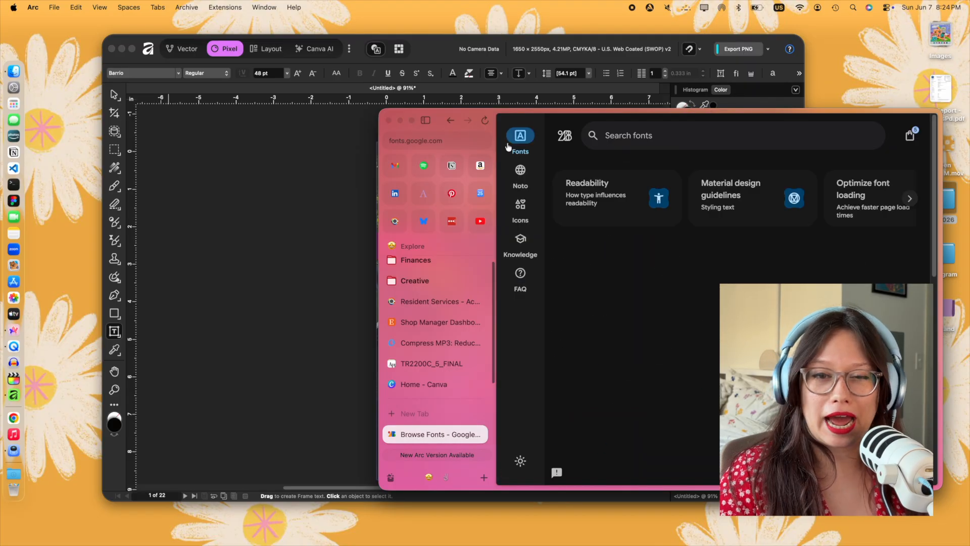
pyautogui.click(633, 129)
pyautogui.write('Hing')
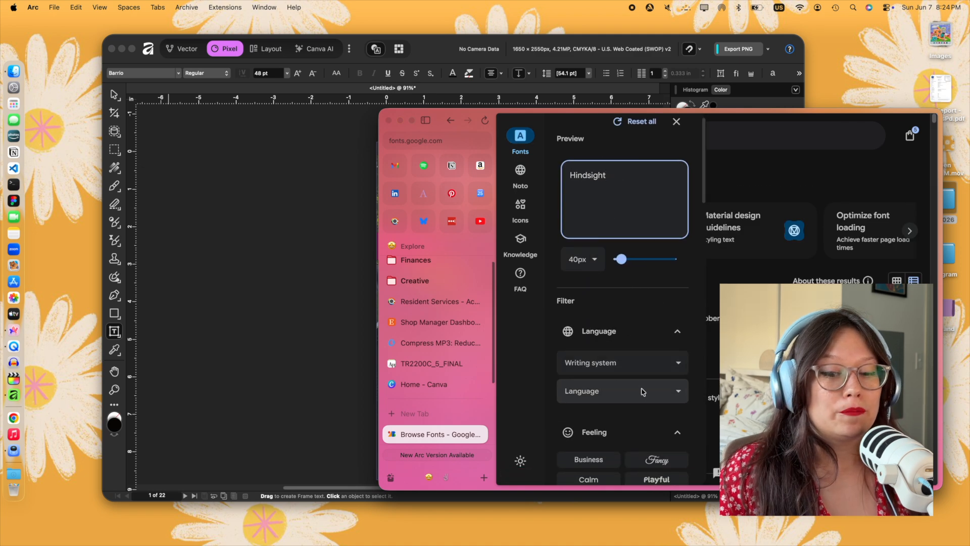
# - Filter the fonts by the Loud feeling and examine the "Hindsight" previews for a bold title font
pyautogui.scroll(-5, 642, 391)
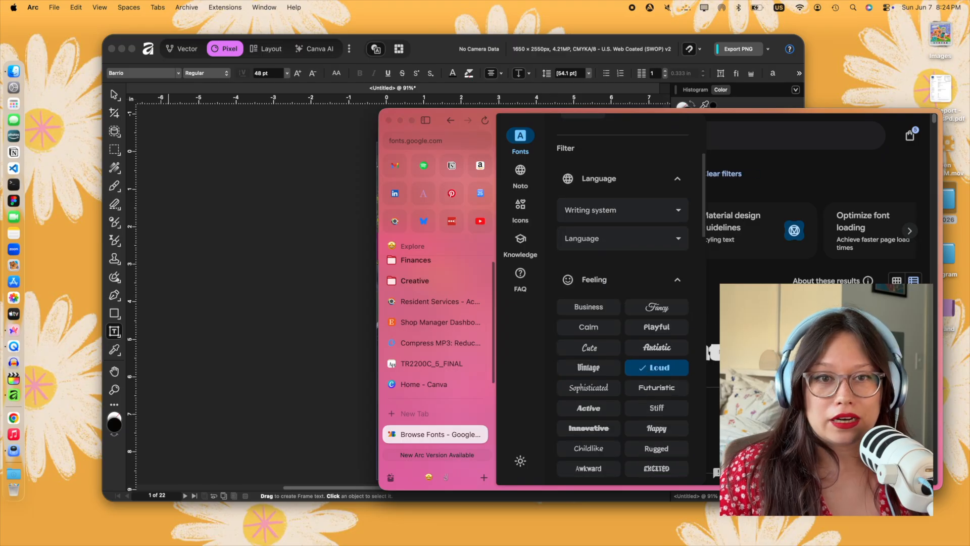
pyautogui.click(728, 377)
pyautogui.scroll(-12, 732, 375)
pyautogui.scroll(-5, 637, 329)
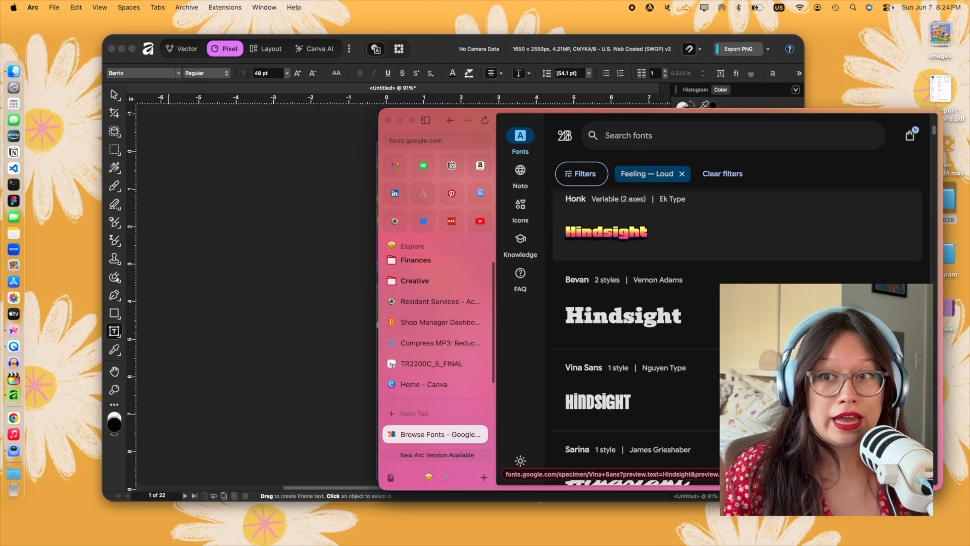
pyautogui.scroll(-5, 641, 253)
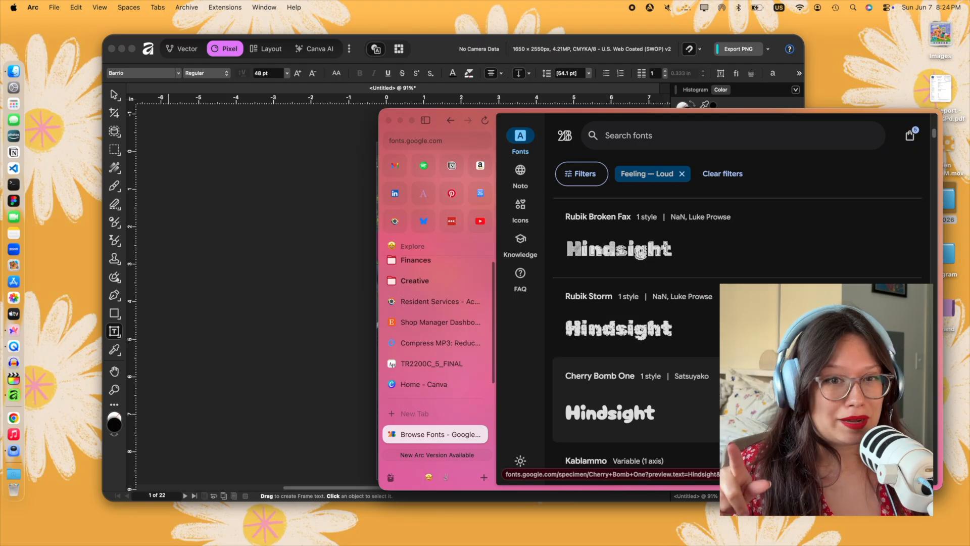
pyautogui.scroll(-5, 738, 344)
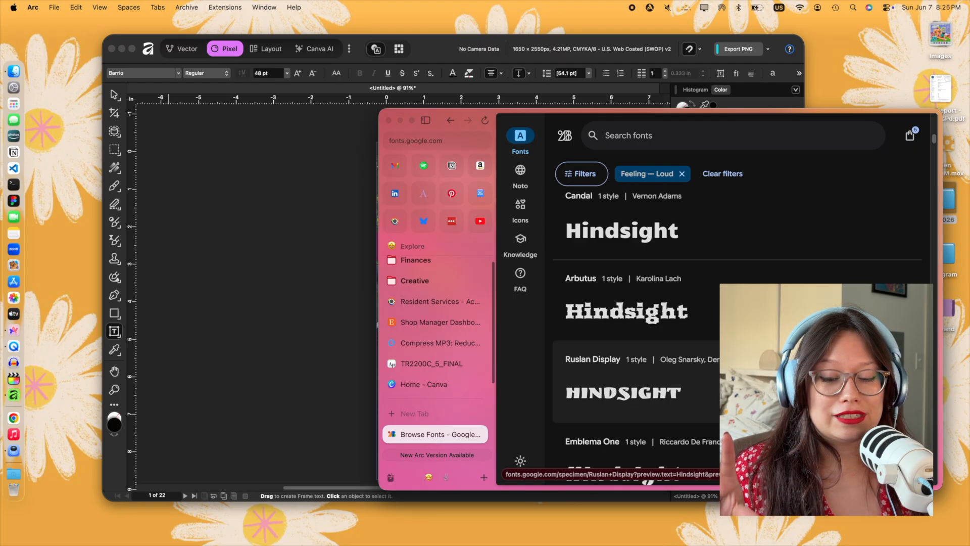
pyautogui.scroll(-5, 637, 329)
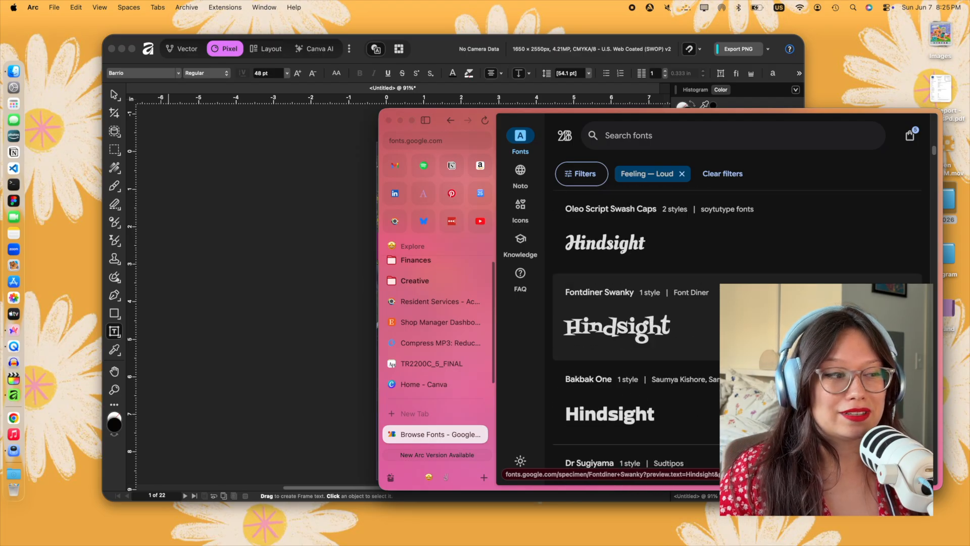
pyautogui.scroll(-5, 636, 339)
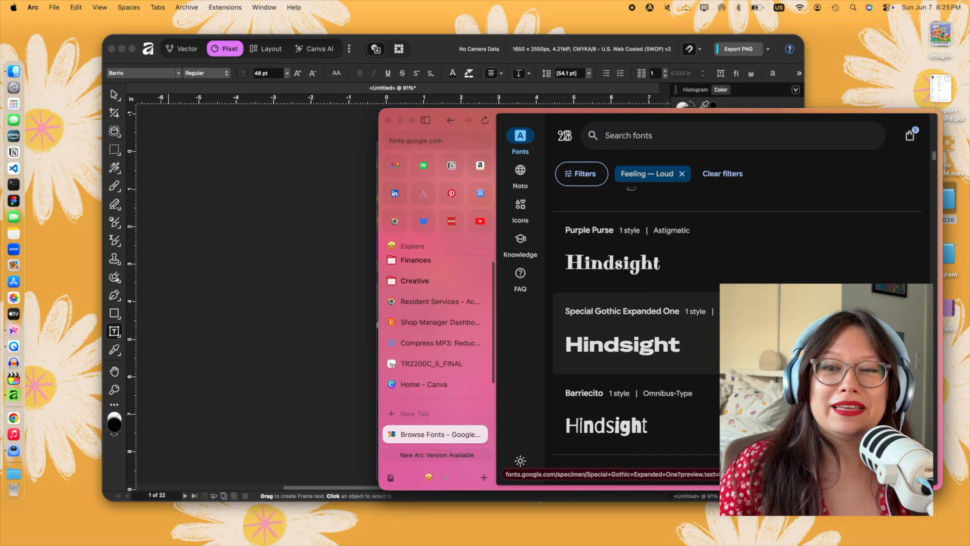
pyautogui.scroll(-15, 629, 236)
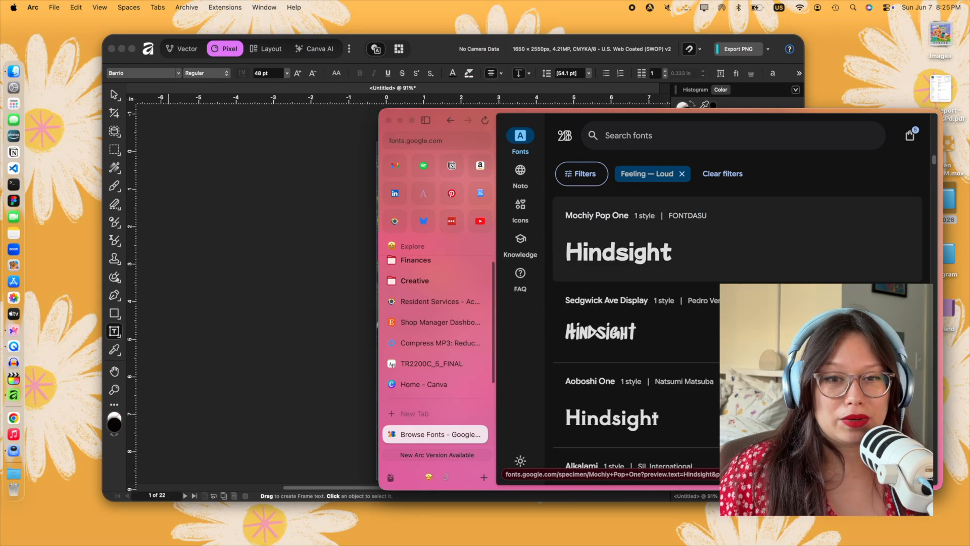
pyautogui.scroll(-4, 630, 236)
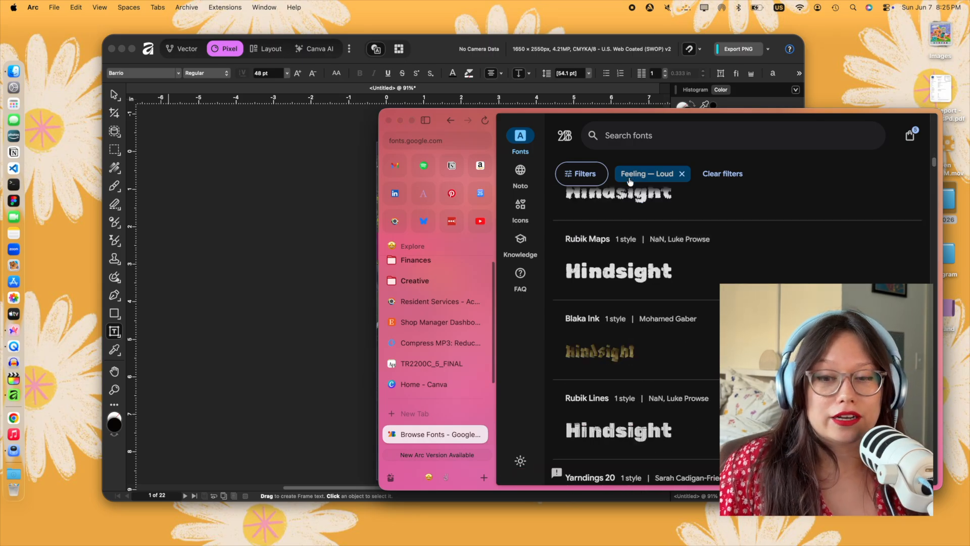
# - Change the font filters to Monospaced appearance and Futuristic feeling and examine the title previews
pyautogui.click(586, 173)
pyautogui.scroll(-3, 616, 363)
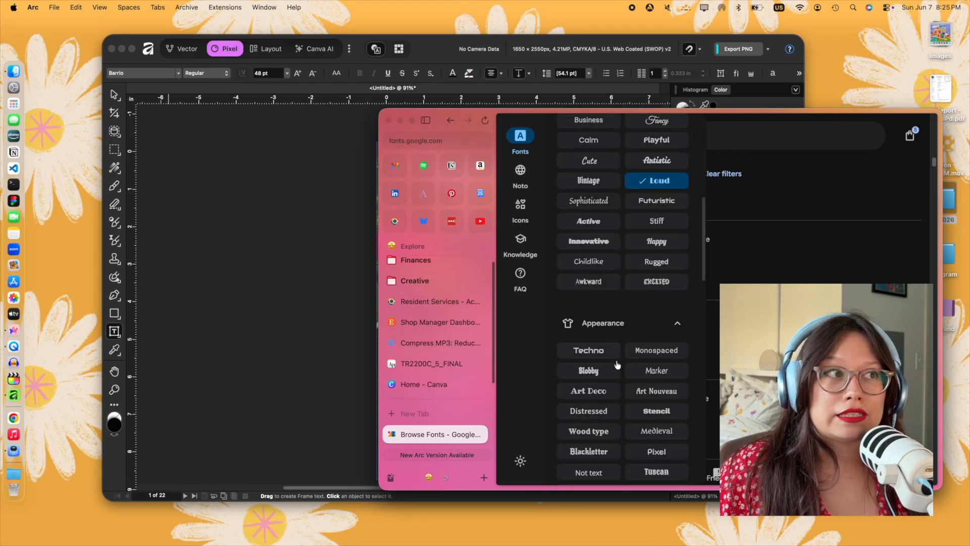
pyautogui.click(638, 299)
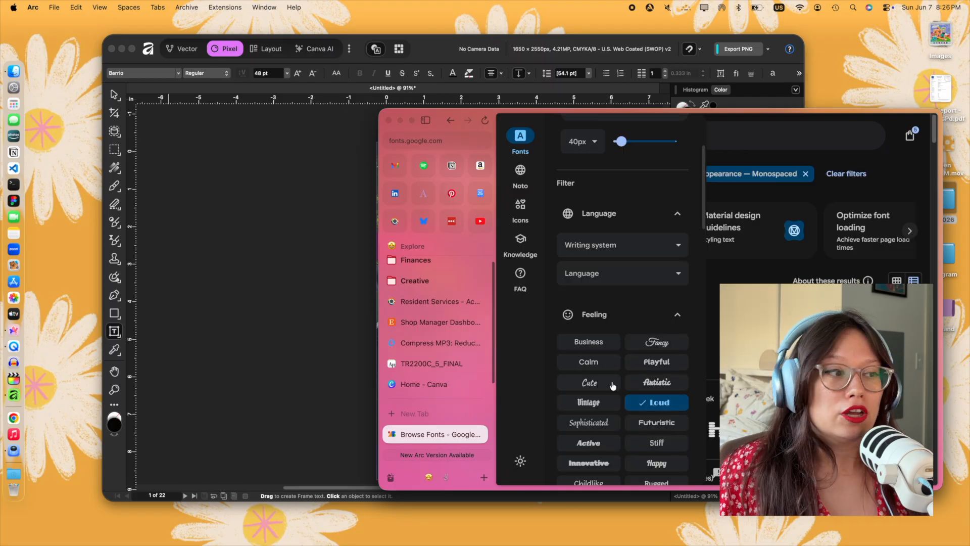
pyautogui.click(752, 346)
pyautogui.scroll(-10, 753, 346)
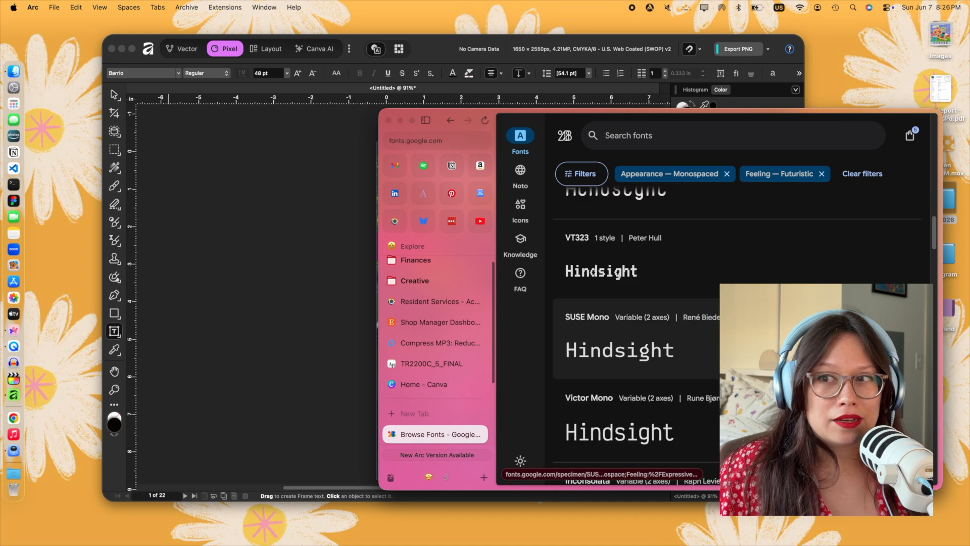
pyautogui.scroll(-6, 637, 304)
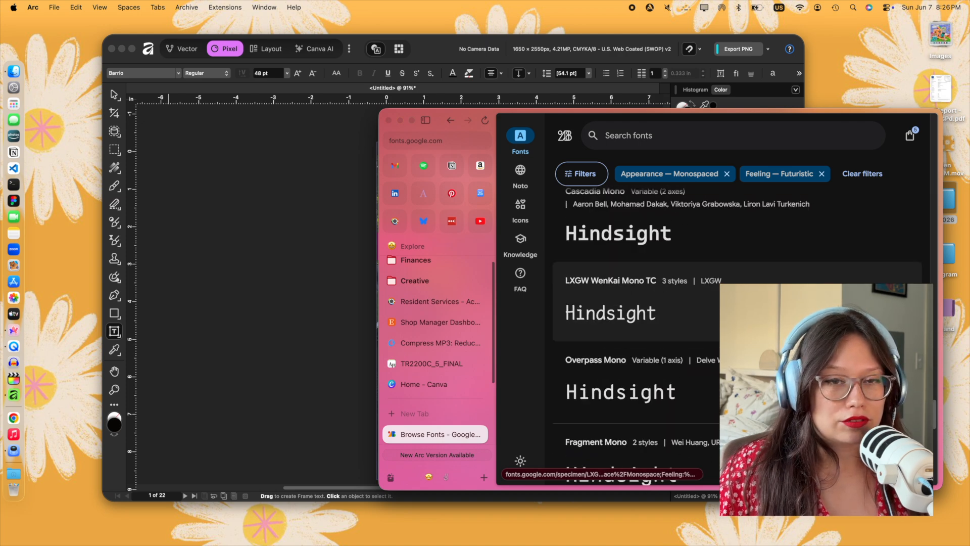
# - Replace the Monospaced appearance filter with Distressed and look through the matching Futuristic fonts
pyautogui.click(582, 173)
pyautogui.scroll(-2, 625, 406)
pyautogui.scroll(-8, 624, 405)
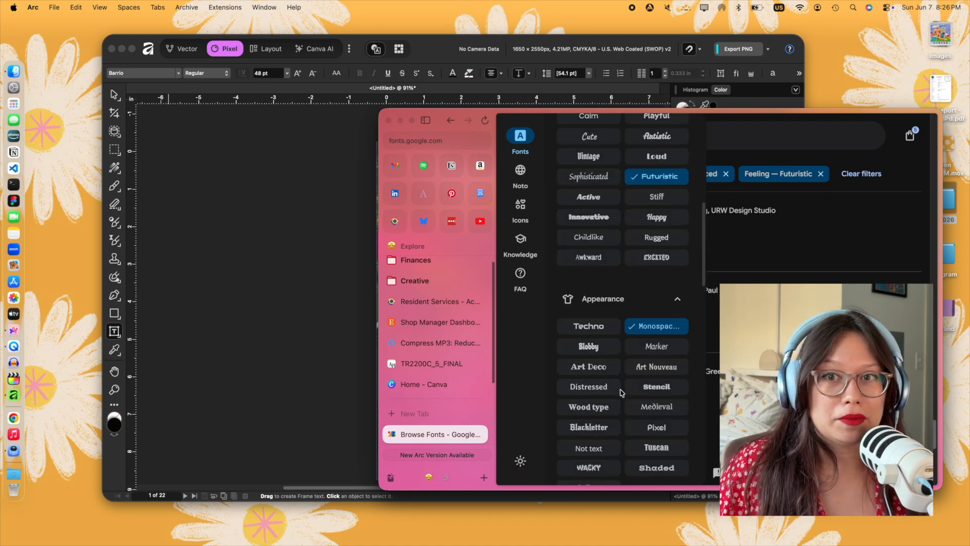
pyautogui.scroll(6, 637, 384)
pyautogui.scroll(-2, 644, 371)
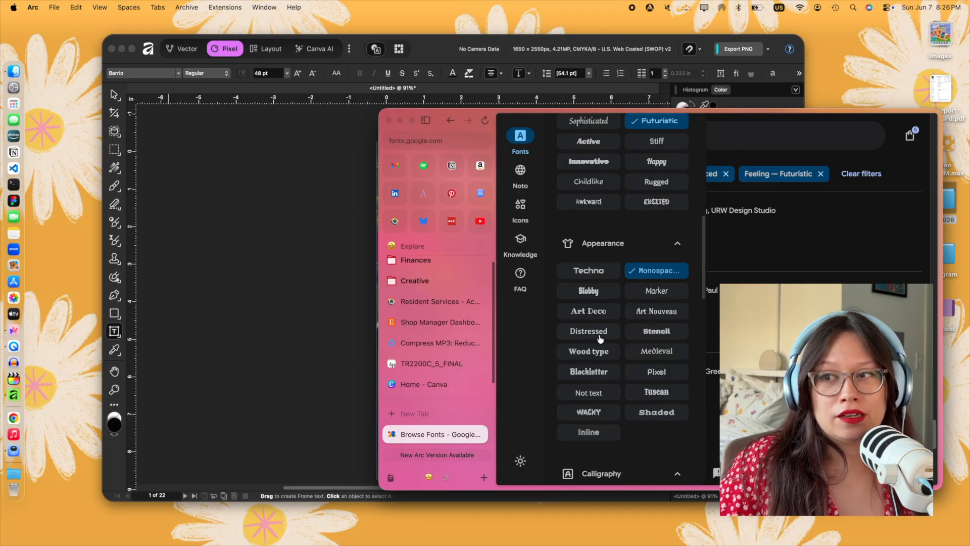
pyautogui.click(732, 328)
pyautogui.scroll(-8, 728, 318)
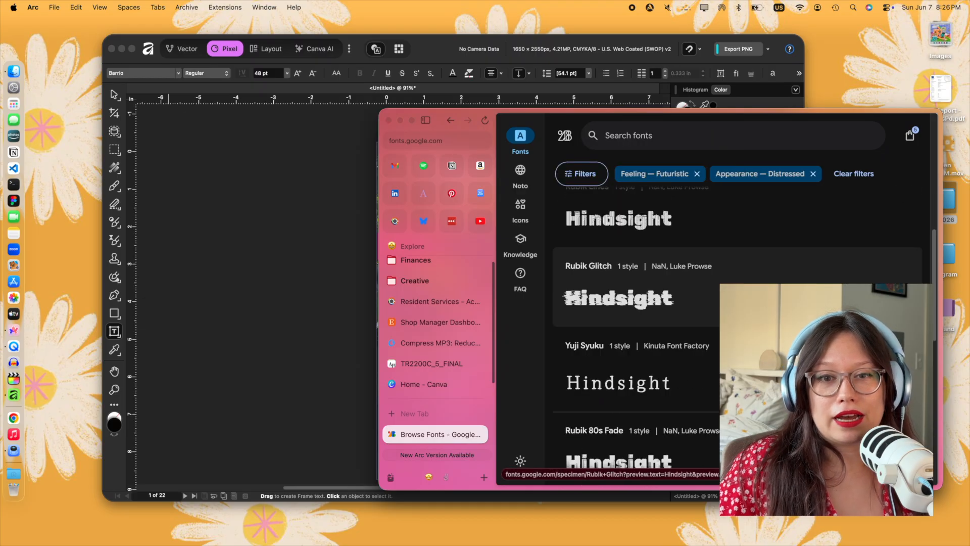
# - Replace the Distressed appearance filter with Blobby and look through the matching Futuristic fonts
pyautogui.scroll(1, 723, 304)
pyautogui.click(582, 173)
pyautogui.scroll(-6, 615, 372)
pyautogui.click(609, 386)
pyautogui.click(733, 328)
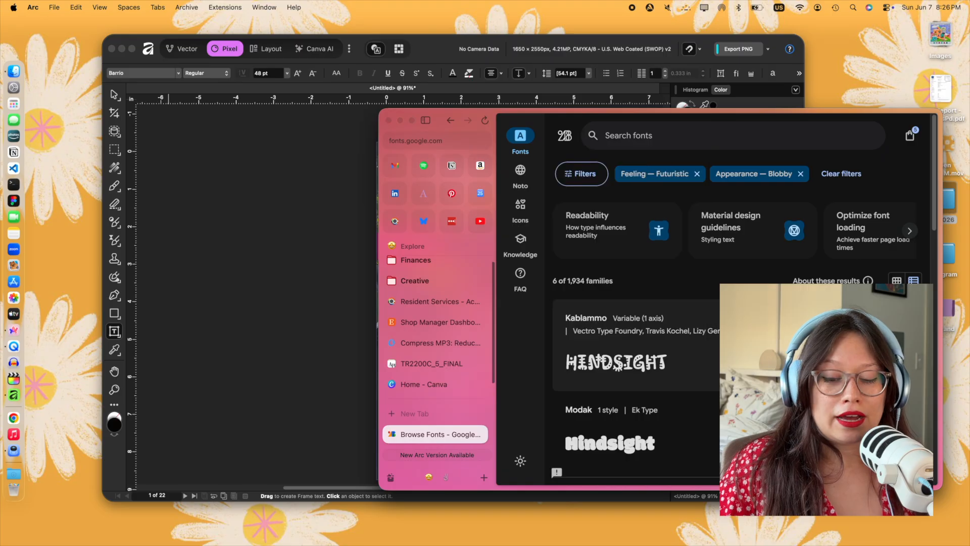
pyautogui.scroll(-5, 728, 318)
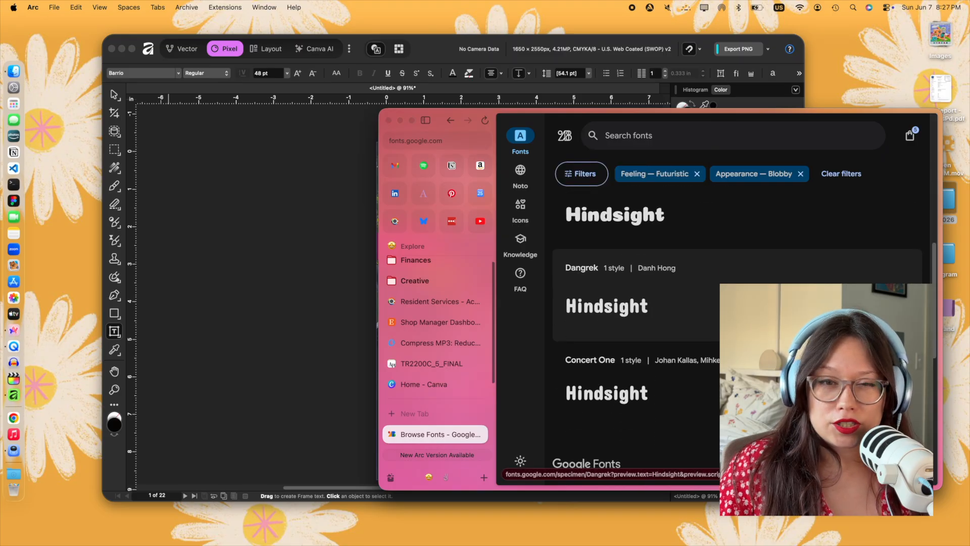
pyautogui.scroll(-10, 728, 303)
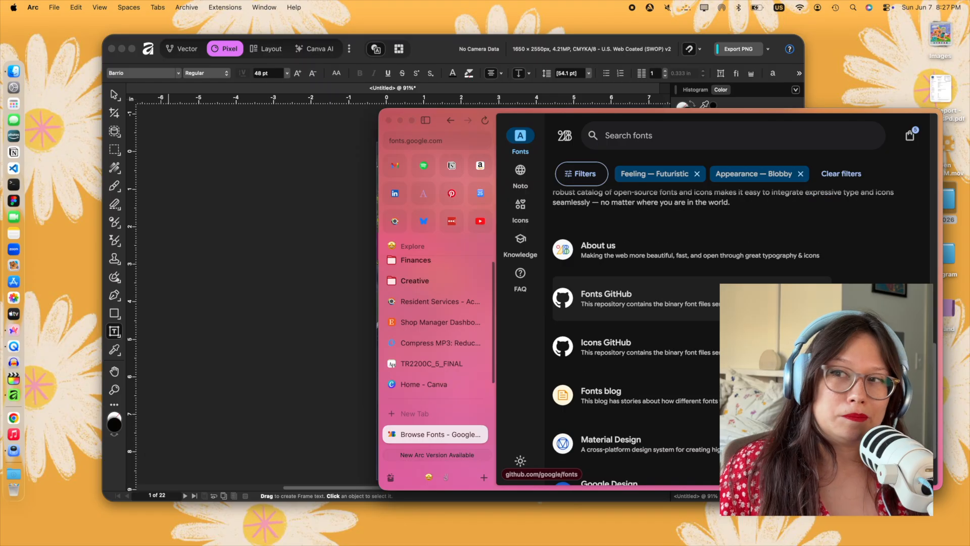
# - Remove the Blobby appearance filter and examine how "Hindsight" looks in the Futuristic fonts
pyautogui.click(737, 175)
pyautogui.scroll(-5, 759, 258)
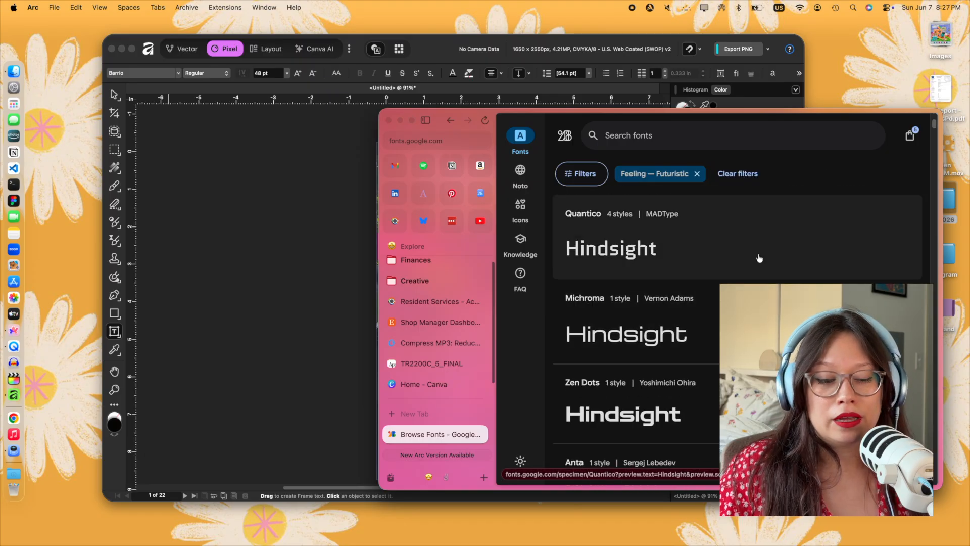
pyautogui.scroll(3, 753, 260)
pyautogui.scroll(2, 749, 257)
pyautogui.scroll(-10, 749, 258)
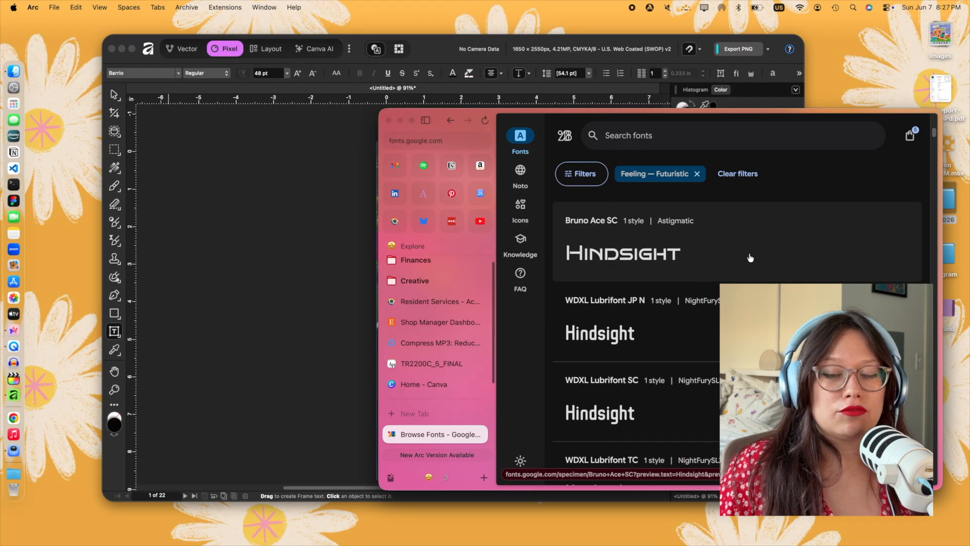
pyautogui.scroll(-15, 752, 260)
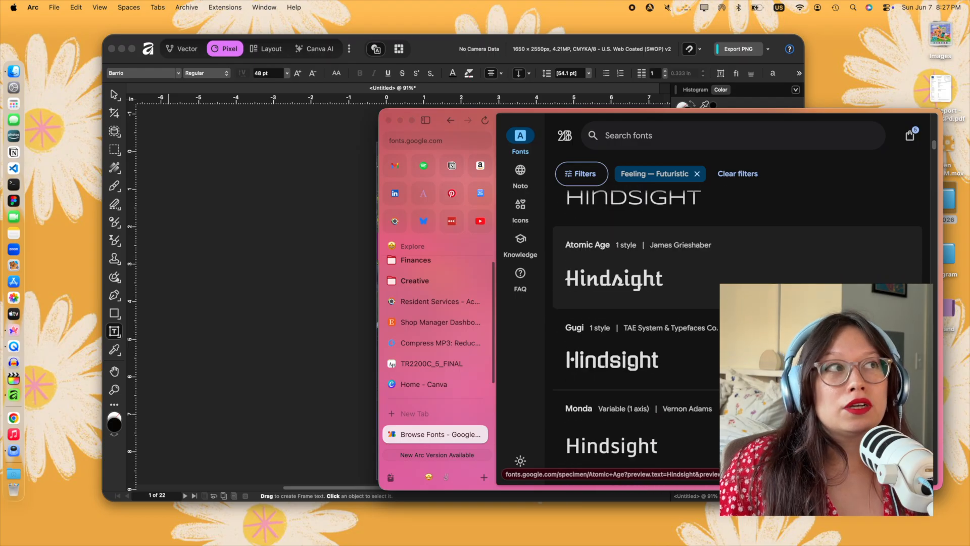
pyautogui.scroll(-15, 751, 260)
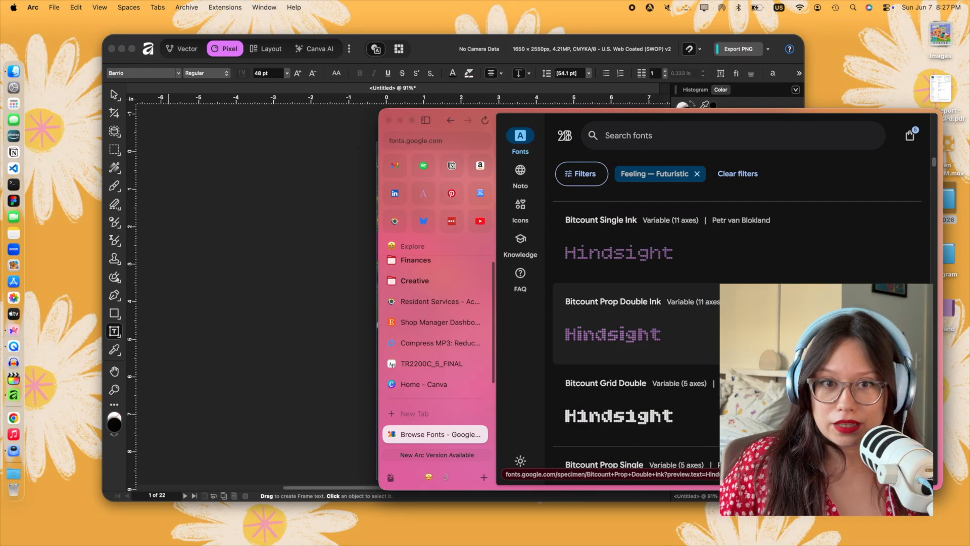
pyautogui.scroll(-15, 751, 260)
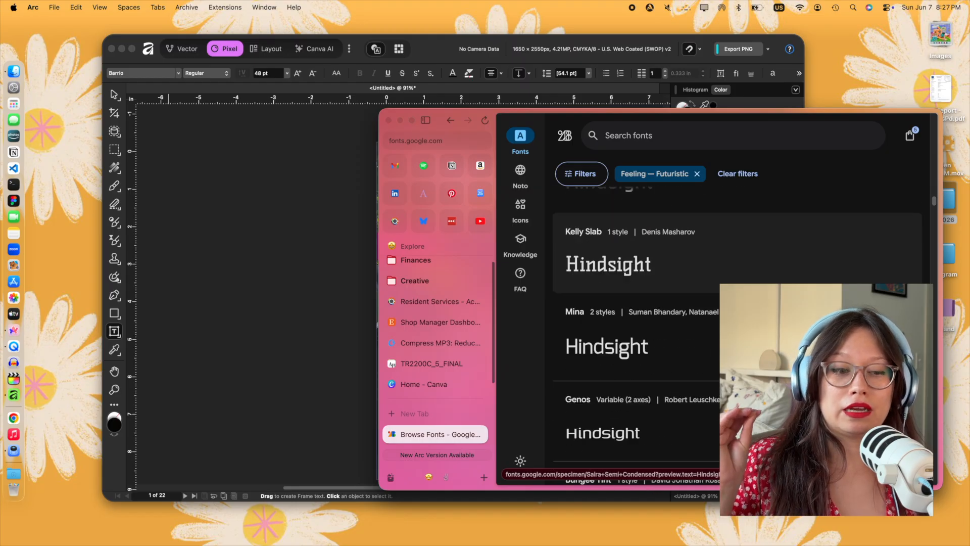
# - Replace the Futuristic feeling filter with the Monospaced appearance filter and look through the title previews
pyautogui.scroll(-10, 751, 259)
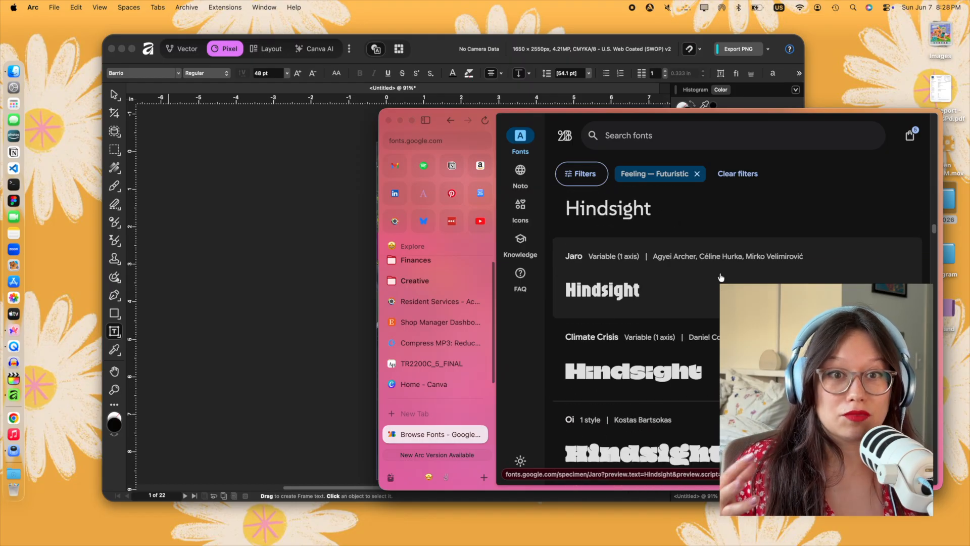
pyautogui.click(586, 174)
pyautogui.scroll(-5, 758, 293)
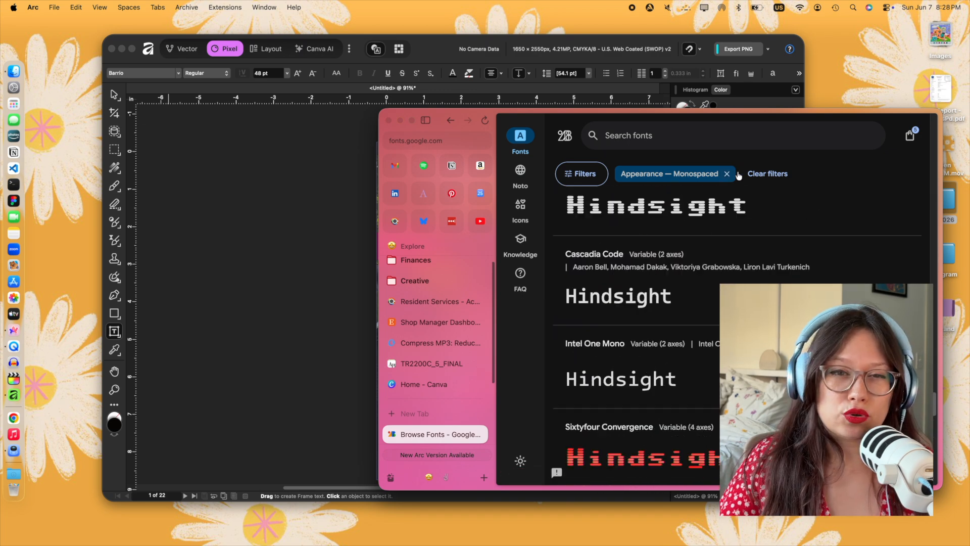
# - Replace the Monospaced appearance filter with the Variable technology filter and look through the title previews
pyautogui.click(585, 174)
pyautogui.scroll(-10, 644, 353)
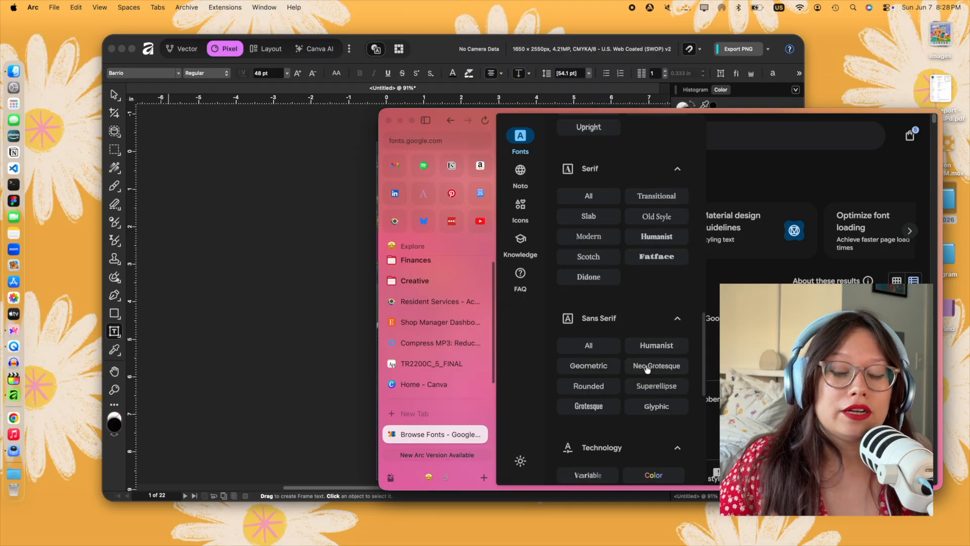
pyautogui.scroll(-5, 637, 329)
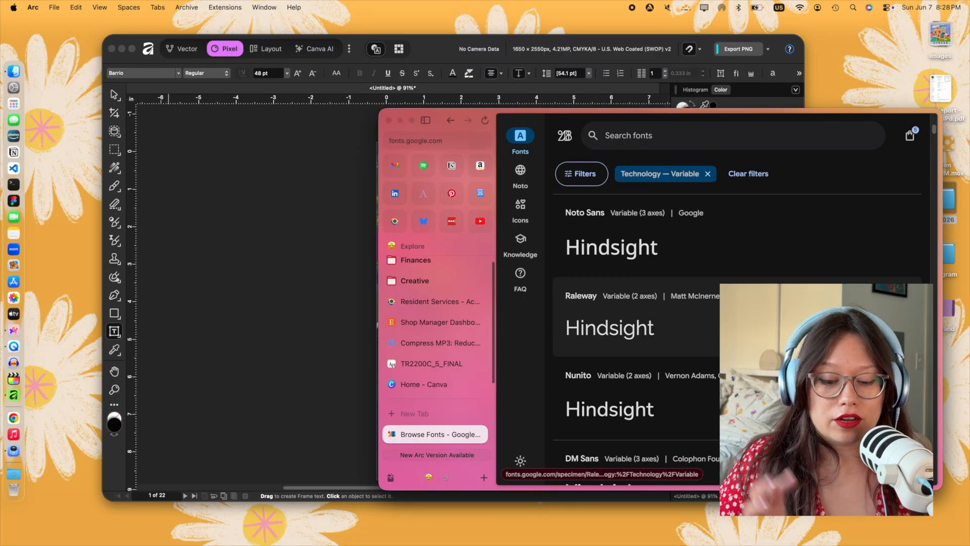
# - Change the font filters to None technology and Art Deco appearance and look through the matching fonts
pyautogui.click(581, 174)
pyautogui.scroll(-5, 675, 283)
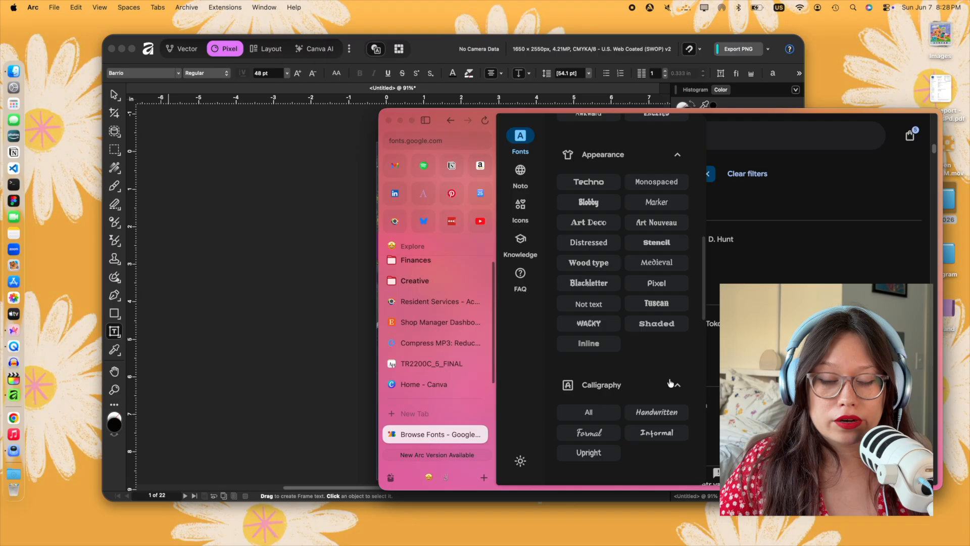
pyautogui.scroll(-10, 671, 383)
pyautogui.scroll(-3, 627, 386)
pyautogui.scroll(10, 626, 363)
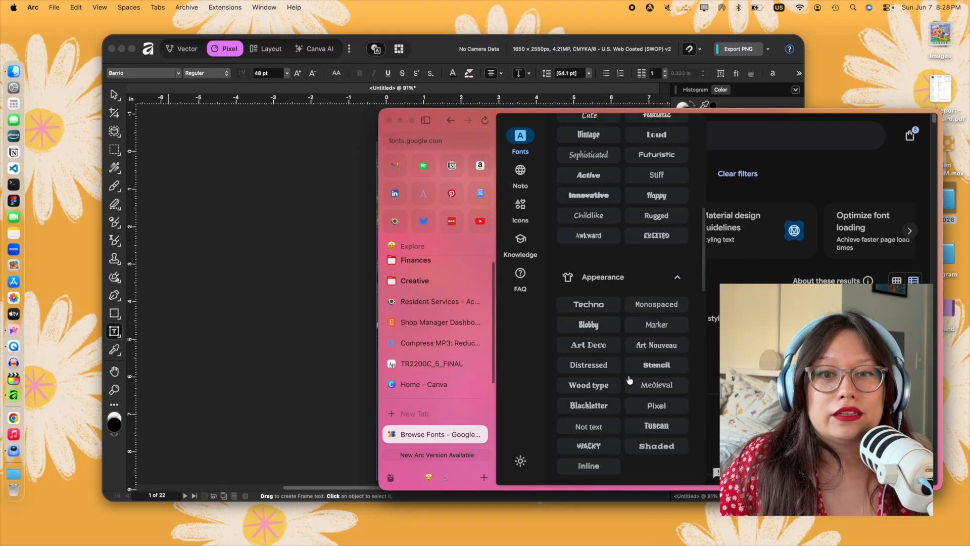
pyautogui.click(587, 342)
pyautogui.scroll(-15, 733, 333)
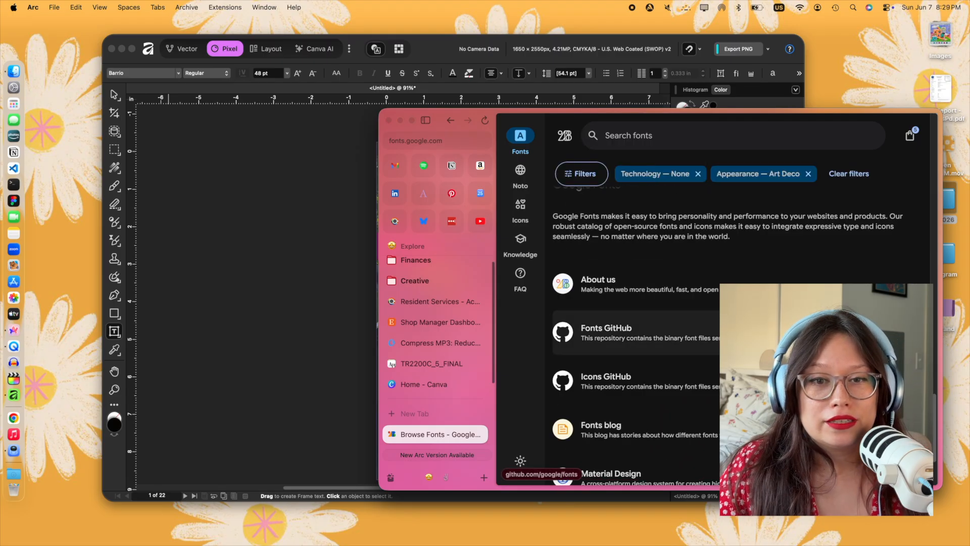
# - Clear the current font filters, filter by the Fancy feeling, and examine how "Hindsight" looks in the fonts
pyautogui.click(698, 174)
pyautogui.click(713, 174)
pyautogui.click(592, 174)
pyautogui.scroll(-8, 596, 176)
pyautogui.scroll(3, 656, 376)
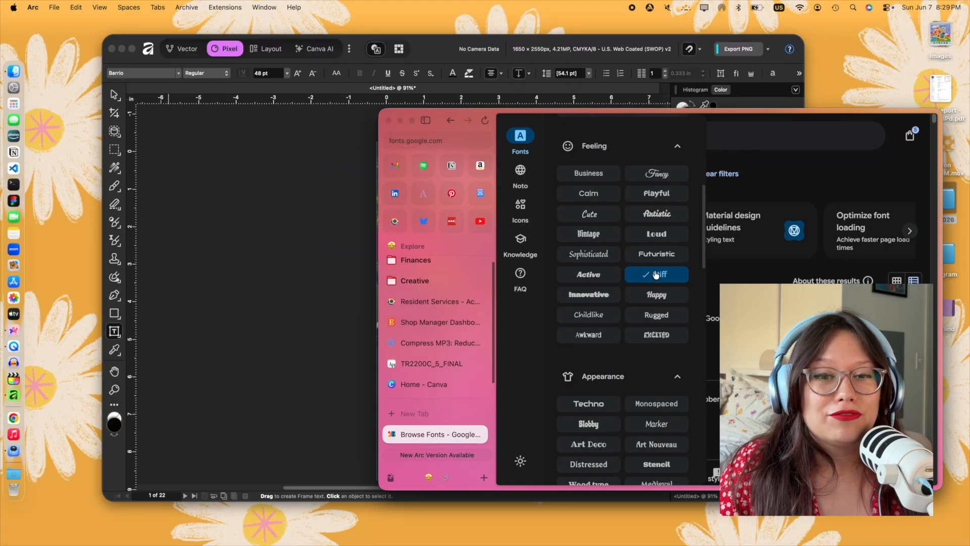
pyautogui.click(657, 173)
pyautogui.scroll(-3, 631, 328)
pyautogui.scroll(-4, 743, 354)
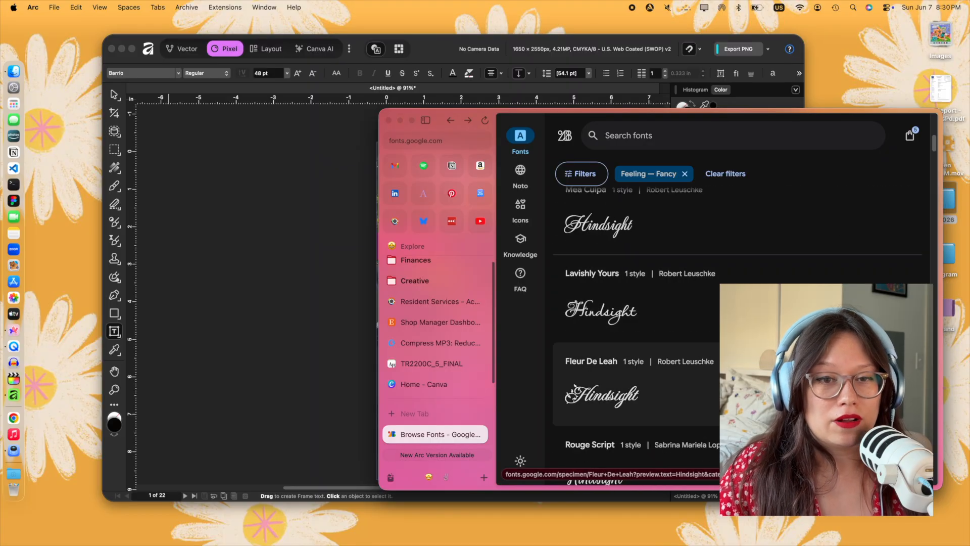
# - Clear the existing font selection, search the library for the Ballet font, and download it
pyautogui.scroll(3, 751, 271)
pyautogui.click(748, 273)
pyautogui.click(910, 136)
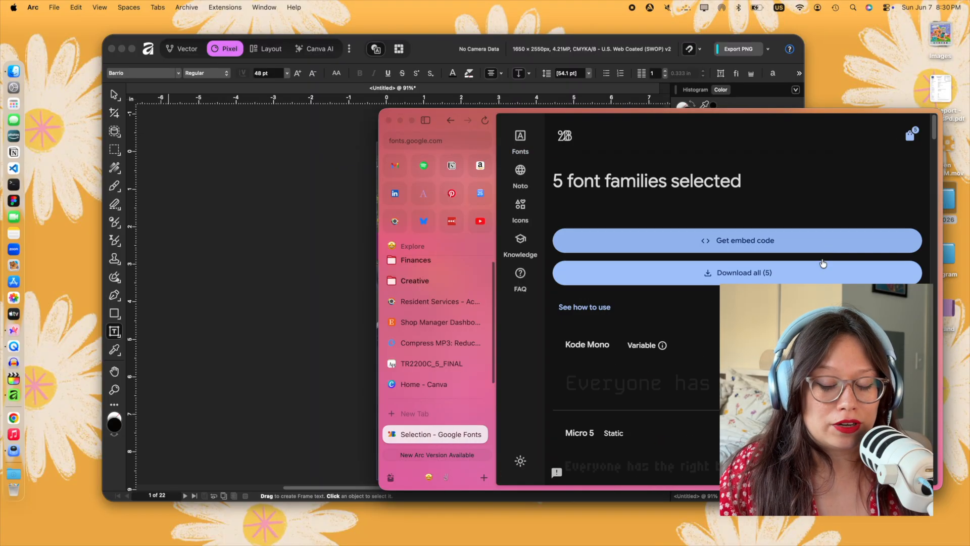
pyautogui.click(712, 357)
pyautogui.click(652, 135)
pyautogui.write('bal')
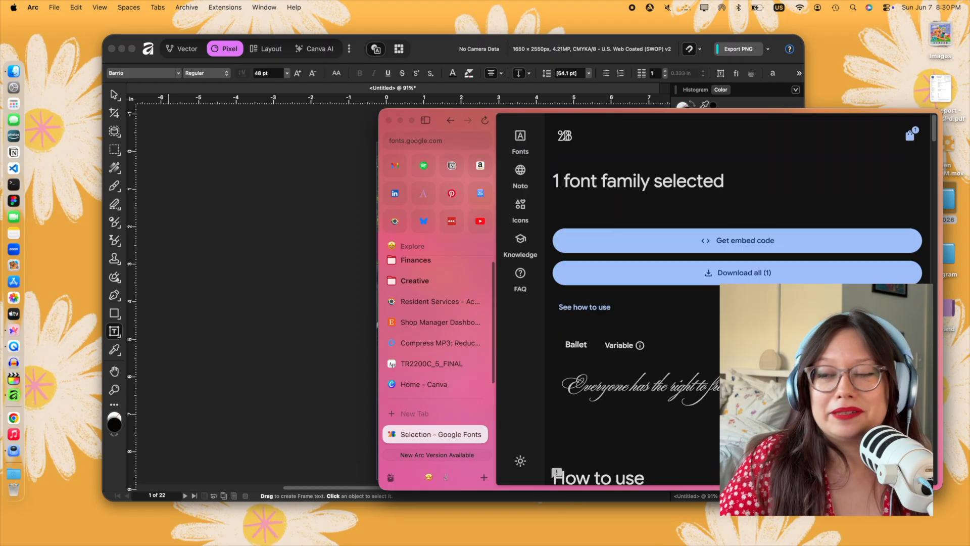
pyautogui.click(805, 268)
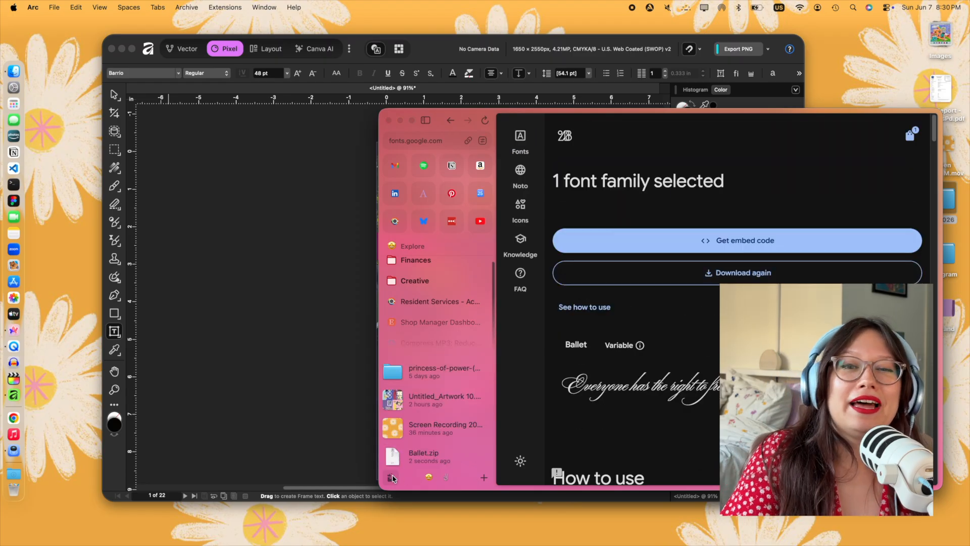
# - Install the downloaded Ballet font and apply it to the "Hindsight" title in Affinity
pyautogui.doubleClick(561, 391)
pyautogui.doubleClick(559, 369)
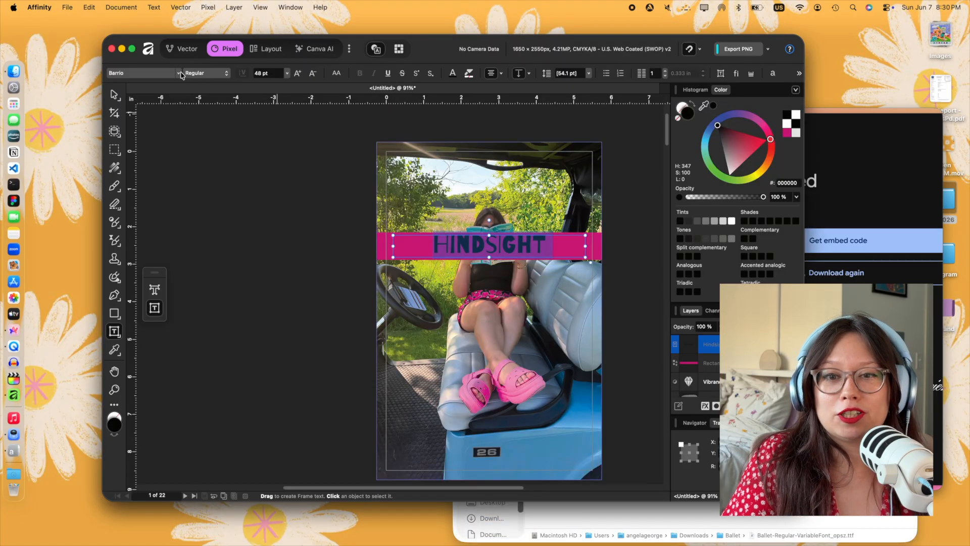
pyautogui.click(178, 73)
pyautogui.click(167, 463)
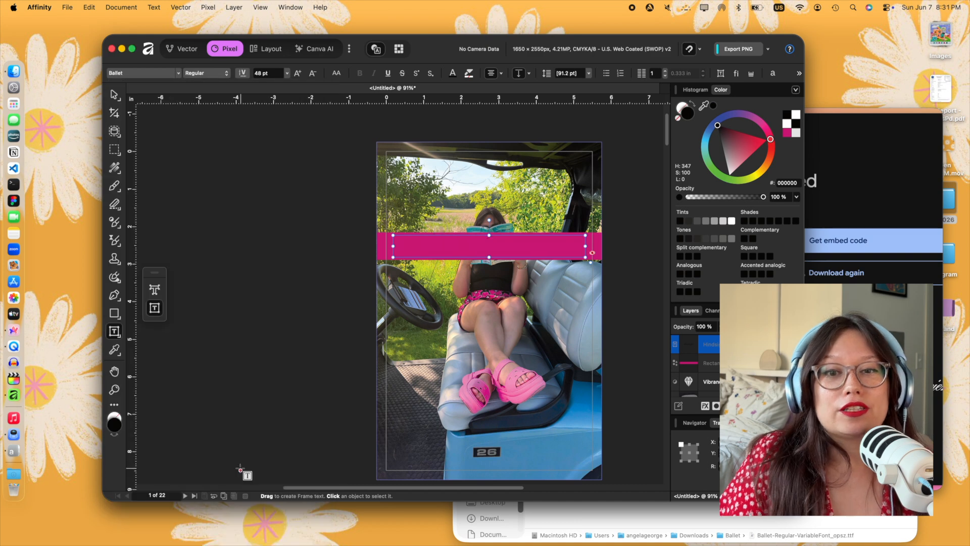
# - Set the "Hindsight" title's font size to 72 pt
pyautogui.click(312, 74)
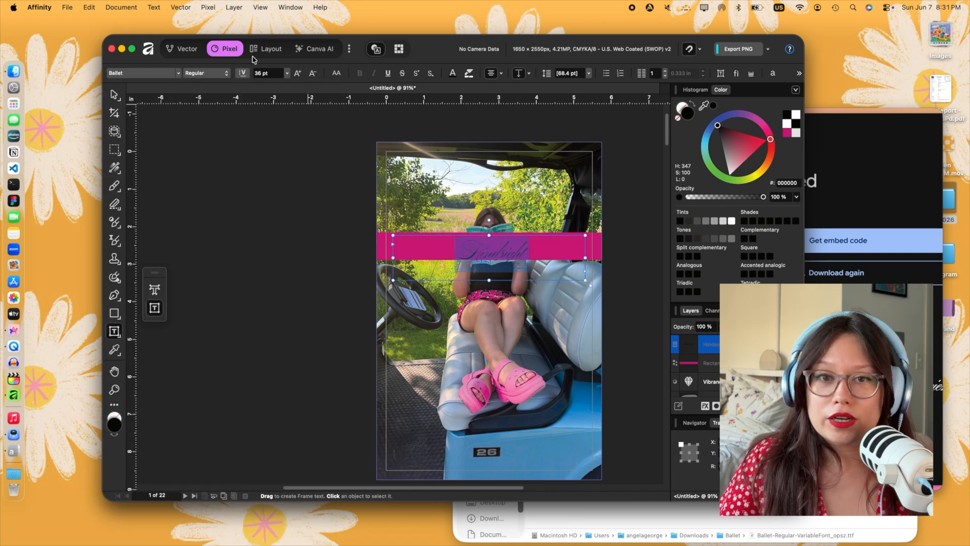
pyautogui.click(298, 73)
pyautogui.click(298, 73)
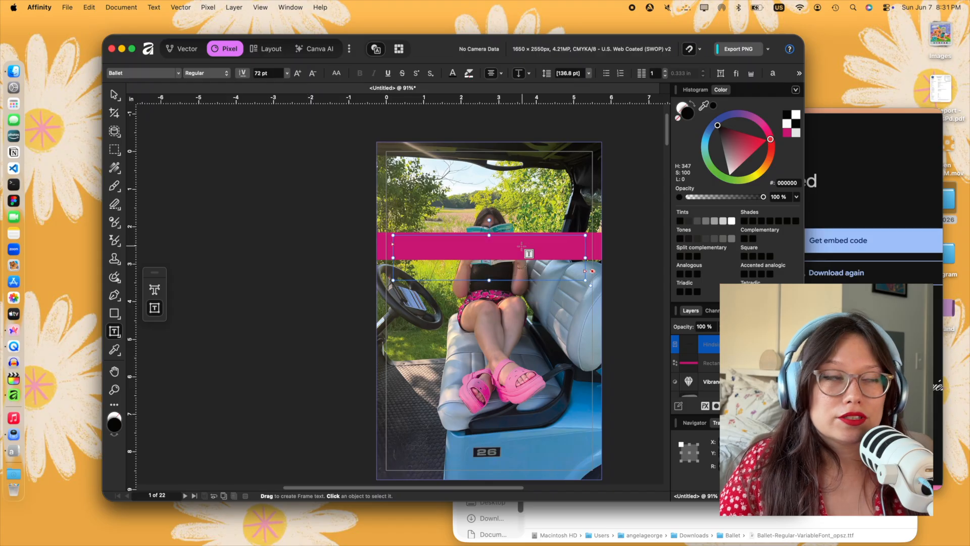
# - Move the "Hindsight" title upward so its lettering sits over the pink band
pyautogui.click(115, 94)
pyautogui.moveTo(455, 270); pyautogui.dragTo(481, 249)
pyautogui.click(310, 263)
pyautogui.click(462, 245)
pyautogui.click(367, 261)
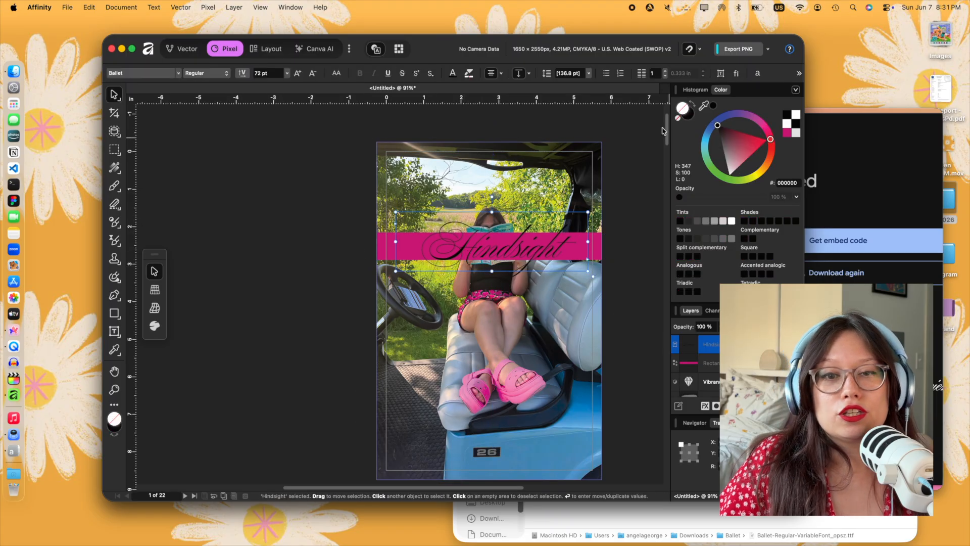
pyautogui.click(713, 106)
pyautogui.click(641, 183)
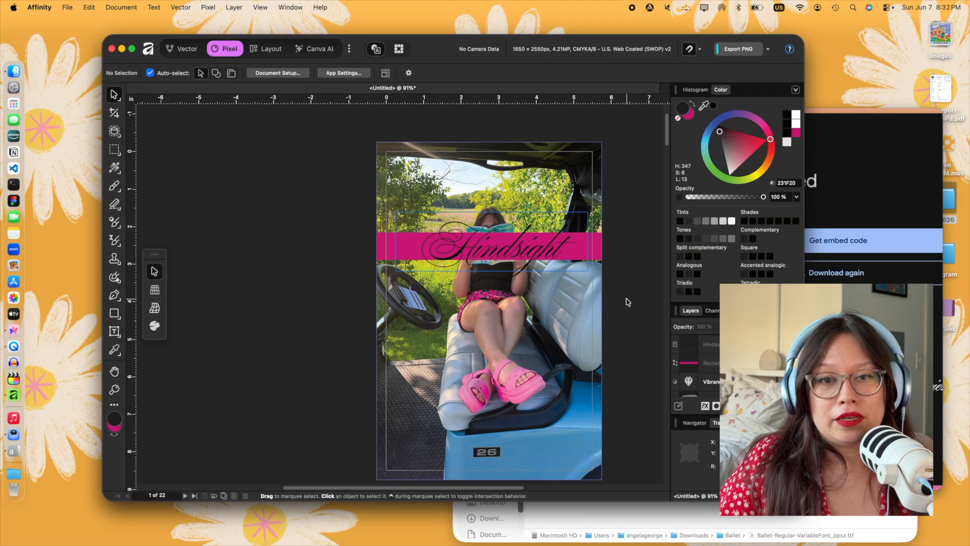
# - Duplicate the pink band and enlarge the copy into a tall block over the cover's upper-left area
pyautogui.click(390, 246)
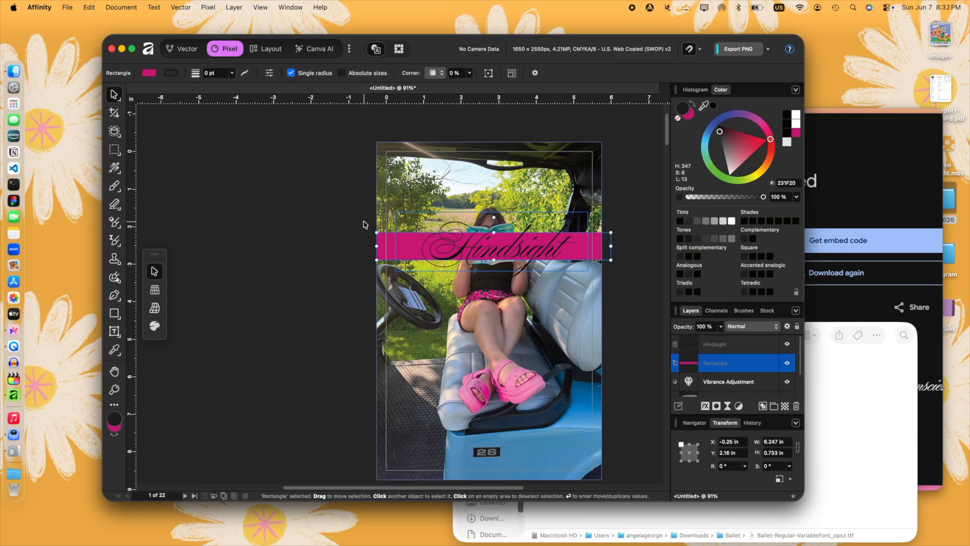
pyautogui.moveTo(435, 245); pyautogui.dragTo(434, 155)
pyautogui.moveTo(609, 170); pyautogui.dragTo(520, 283)
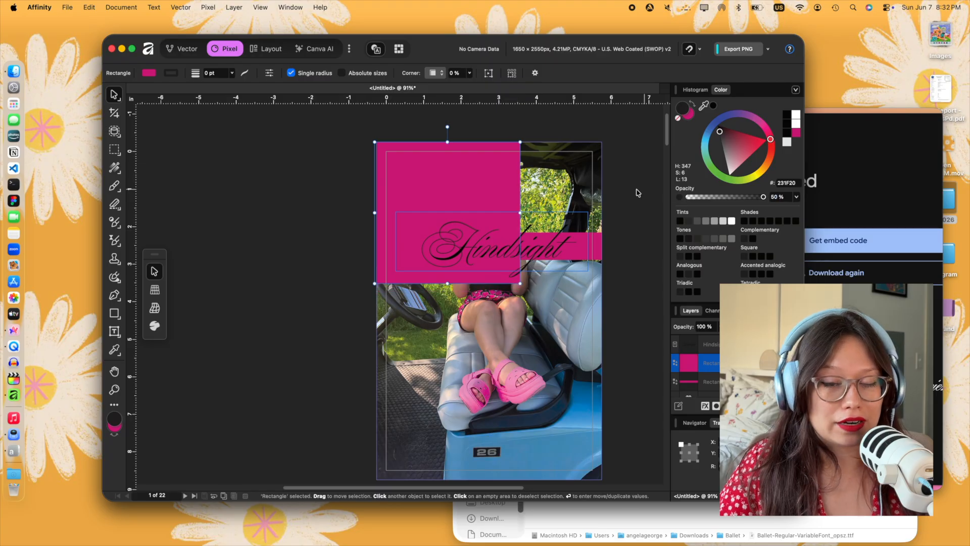
# - Set the large upper-left block's pink fill opacity to 50%
pyautogui.click(678, 119)
pyautogui.click(689, 115)
pyautogui.scroll(-10, 777, 196)
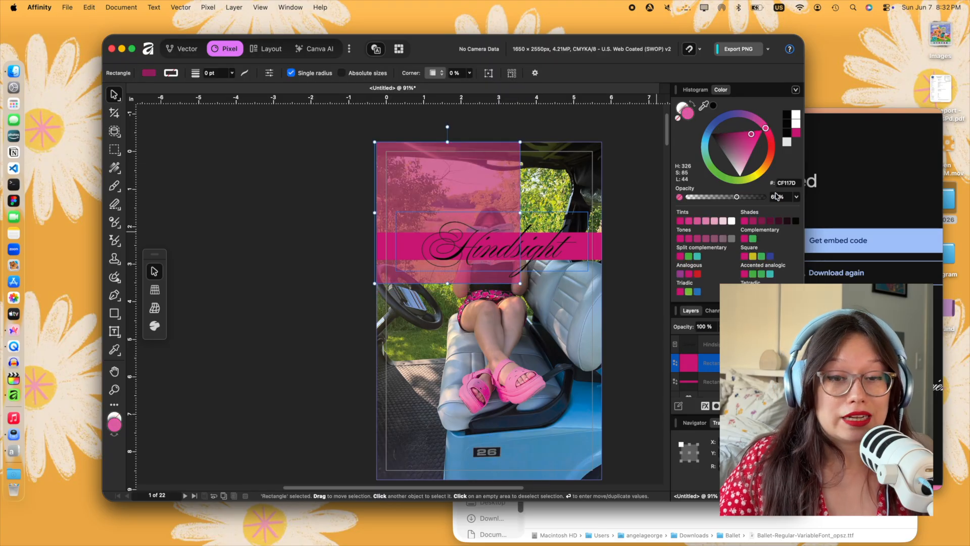
# - Duplicate the translucent pink block toward the cover's upper-right corner and shorten the copies into smaller rectangles
pyautogui.keyDown('alt'); pyautogui.moveTo(474, 192); pyautogui.dragTo(556, 226); pyautogui.keyUp('alt')
pyautogui.moveTo(544, 310); pyautogui.dragTo(543, 217)
pyautogui.moveTo(526, 189); pyautogui.dragTo(539, 303)
pyautogui.keyDown('alt'); pyautogui.click(539, 163); pyautogui.keyUp('alt')
pyautogui.click(629, 354)
# - Place a copy of the translucent block on the cover's right side and extend it down to the bottom edge
pyautogui.click(430, 177)
pyautogui.keyDown('alt'); pyautogui.moveTo(432, 192); pyautogui.dragTo(595, 267); pyautogui.keyUp('alt')
pyautogui.moveTo(607, 353); pyautogui.dragTo(608, 480)
pyautogui.click(626, 430)
# - Duplicate a translucent rectangle and stretch it into a narrow band across the full width of the cover's middle
pyautogui.click(512, 302)
pyautogui.press('super+v')
pyautogui.moveTo(511, 304); pyautogui.dragTo(392, 322)
pyautogui.moveTo(489, 320); pyautogui.dragTo(592, 320)
pyautogui.click(602, 297)
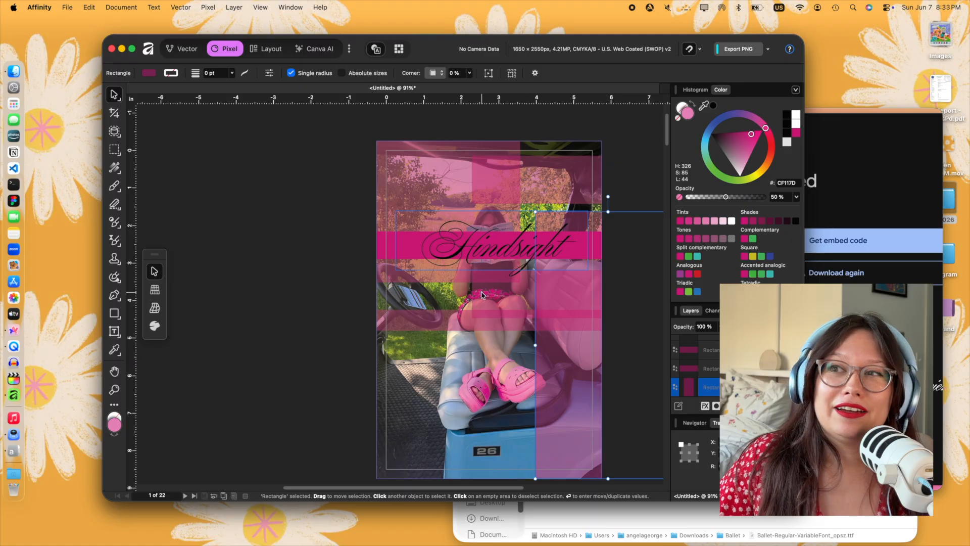
# - Copy the large upper-left translucent block onto the lower middle of the cover, over the legs and pink shoes
pyautogui.click(381, 313)
pyautogui.click(398, 208)
pyautogui.moveTo(401, 205); pyautogui.dragTo(453, 341)
pyautogui.click(334, 347)
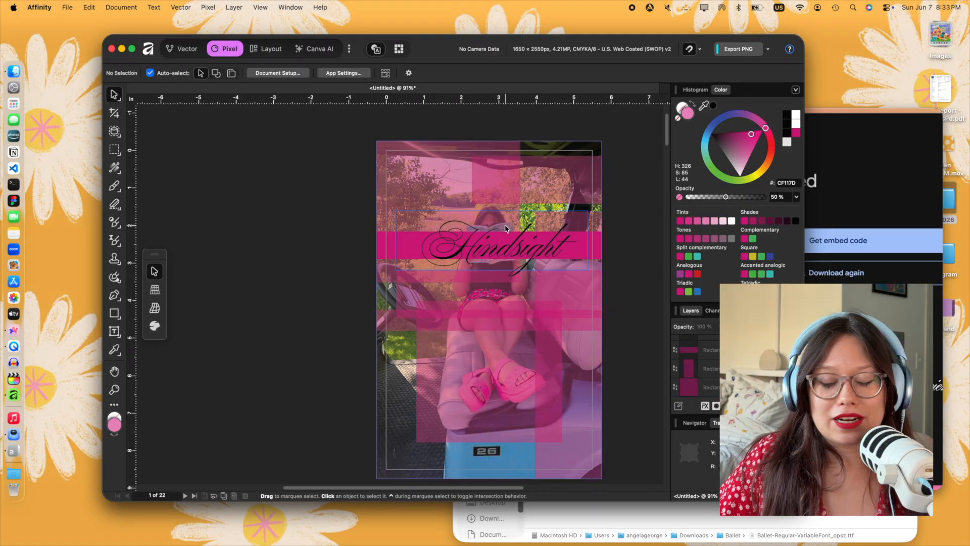
# - Copy the translucent upper-right rectangle down to the lower part of the cover, just above the bottom edge
pyautogui.click(569, 184)
pyautogui.moveTo(569, 184); pyautogui.dragTo(629, 419)
pyautogui.click(615, 360)
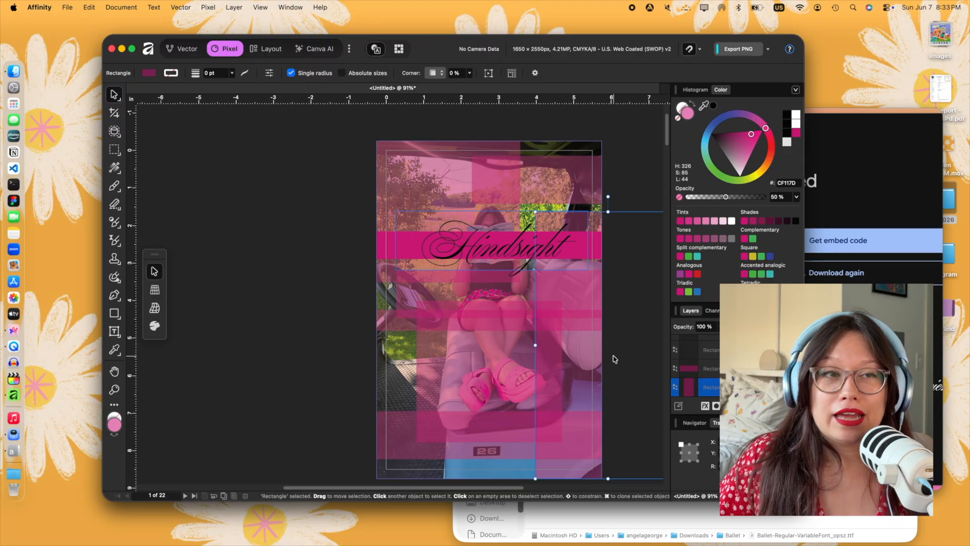
pyautogui.click(371, 290)
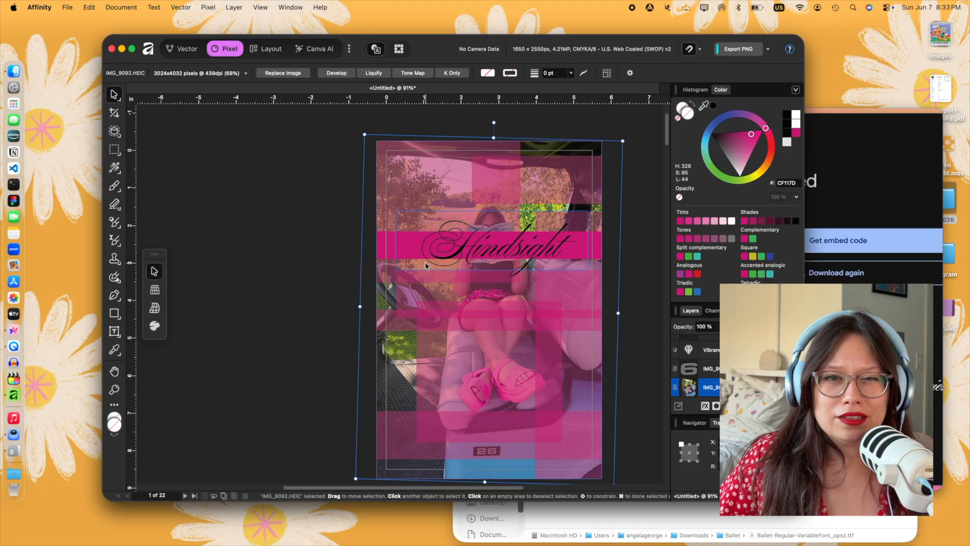
# - Fit the lower translucent band to end just before the "26" badge and place a thin copy along the bottom edge
pyautogui.click(479, 442)
pyautogui.moveTo(635, 435); pyautogui.dragTo(526, 474)
pyautogui.scroll(-5, 526, 474)
pyautogui.click(385, 401)
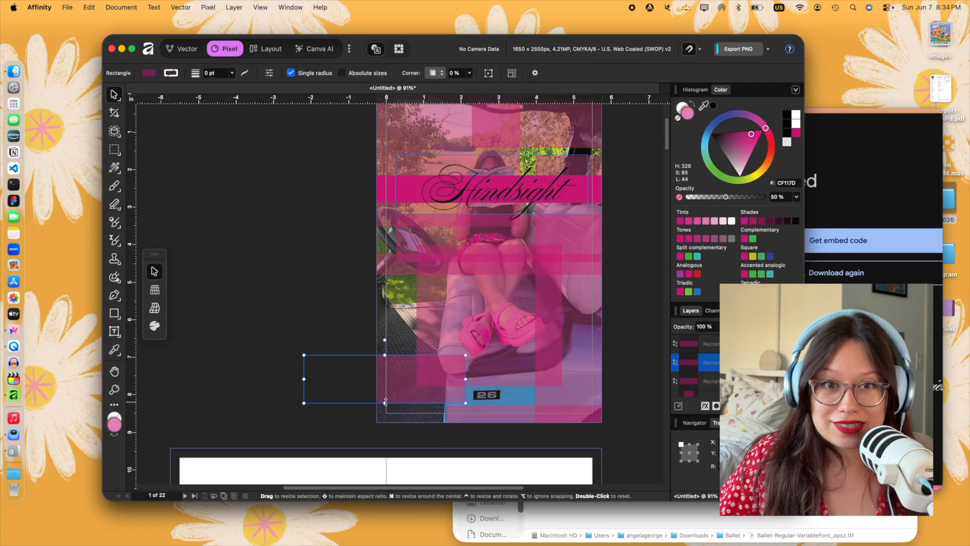
# - Widen the tall right-hand block by extending its left edge to just beside the "26" badge
pyautogui.click(566, 372)
pyautogui.moveTo(535, 284); pyautogui.dragTo(506, 284)
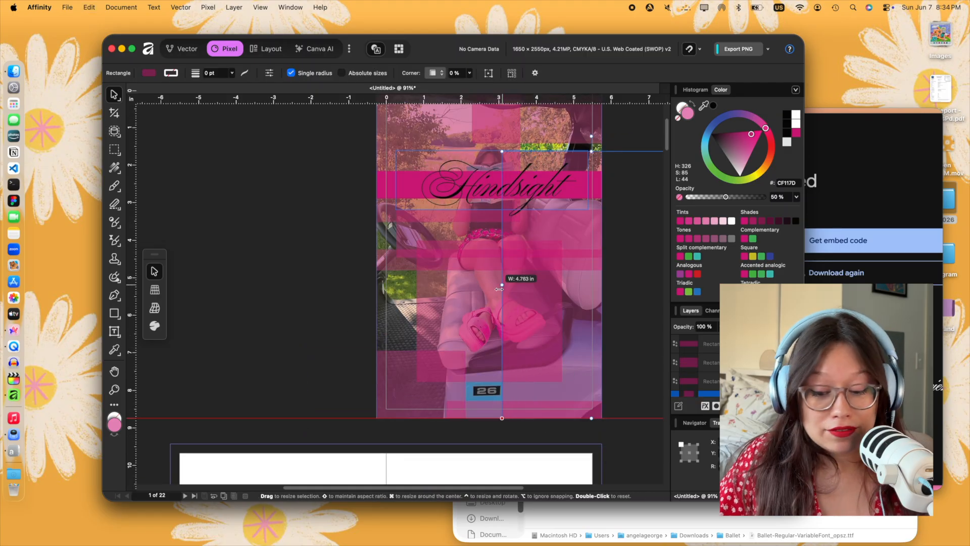
pyautogui.click(344, 289)
# - Shorten the tall right-hand block by lowering its top edge to the level of the pink shoes
pyautogui.scroll(1, 493, 269)
pyautogui.click(587, 175)
pyautogui.click(587, 328)
pyautogui.moveTo(594, 166); pyautogui.dragTo(593, 317)
pyautogui.click(154, 307)
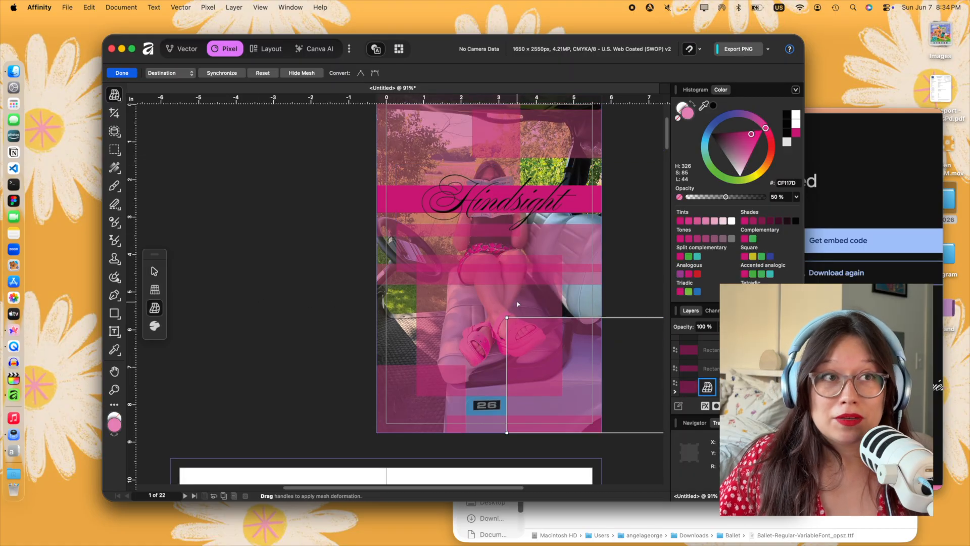
pyautogui.scroll(-1, 516, 310)
pyautogui.click(155, 272)
# - Duplicate the narrow middle band, rotate the copy 90°, and fit it as a full-height vertical stripe near the cover's left edge
pyautogui.click(392, 275)
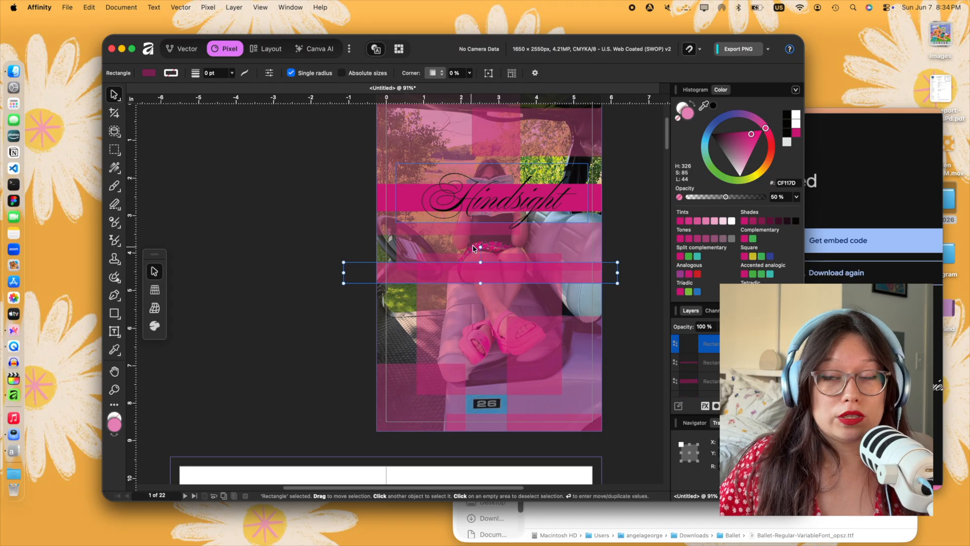
pyautogui.click(445, 199)
pyautogui.click(393, 277)
pyautogui.press('super+v')
pyautogui.moveTo(480, 247); pyautogui.dragTo(517, 270)
pyautogui.moveTo(475, 319); pyautogui.dragTo(411, 347)
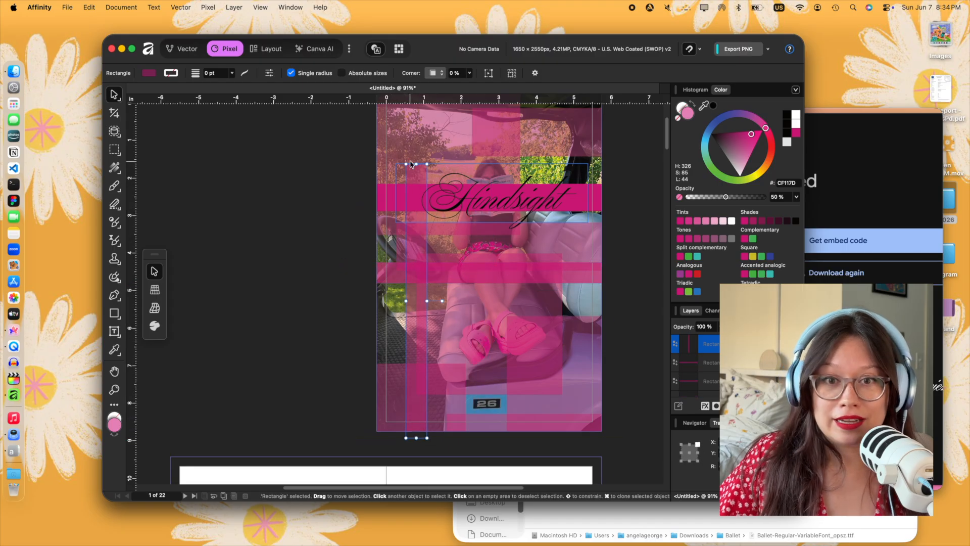
pyautogui.moveTo(416, 164); pyautogui.dragTo(417, 95)
pyautogui.scroll(3, 412, 114)
pyautogui.click(336, 232)
pyautogui.scroll(-2, 333, 232)
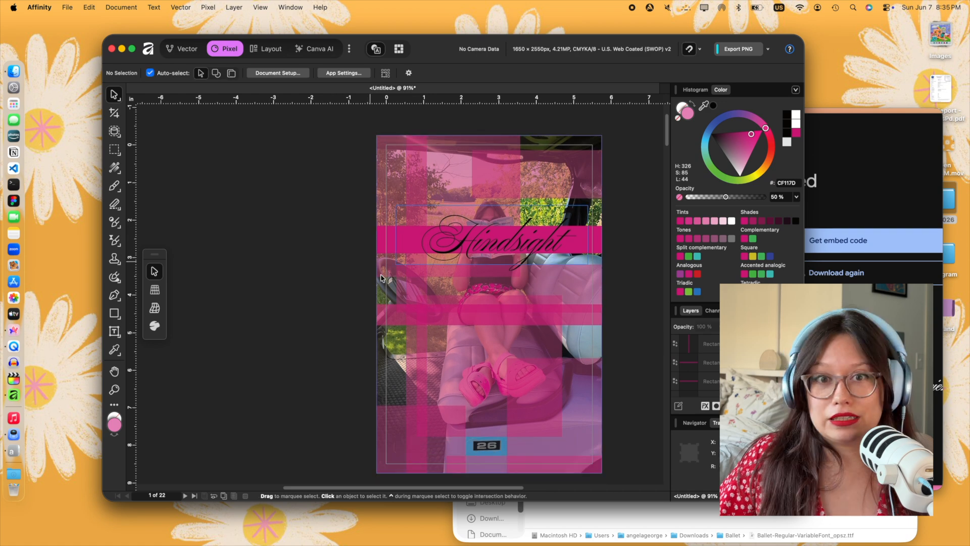
# - Extend the lower-middle block's left side out to the cover's left edge
pyautogui.click(459, 371)
pyautogui.moveTo(419, 365); pyautogui.dragTo(377, 366)
pyautogui.click(303, 370)
# - Shrink the large upper-left block inward from the cover's top and left edges so it frames the area behind the title
pyautogui.click(548, 180)
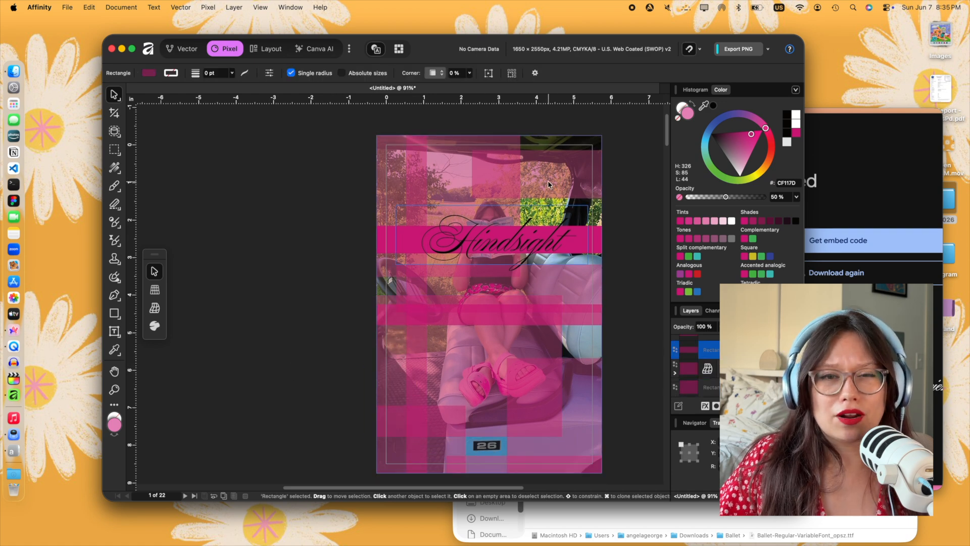
pyautogui.click(448, 158)
pyautogui.moveTo(447, 136); pyautogui.dragTo(447, 192)
pyautogui.click(346, 212)
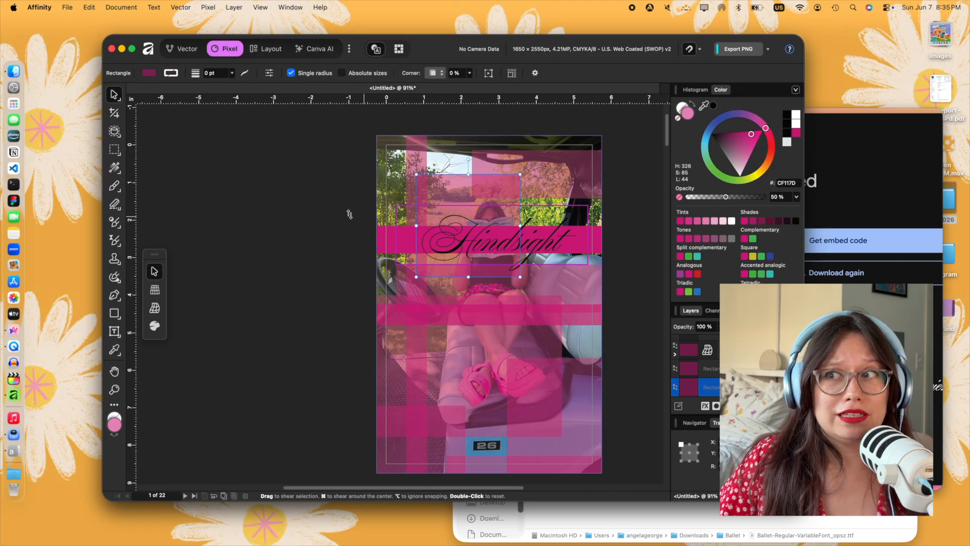
# - Slim the upper-right rectangle and extend it leftward into a thin band across the cover's top edge
pyautogui.click(551, 170)
pyautogui.moveTo(550, 198); pyautogui.dragTo(551, 168)
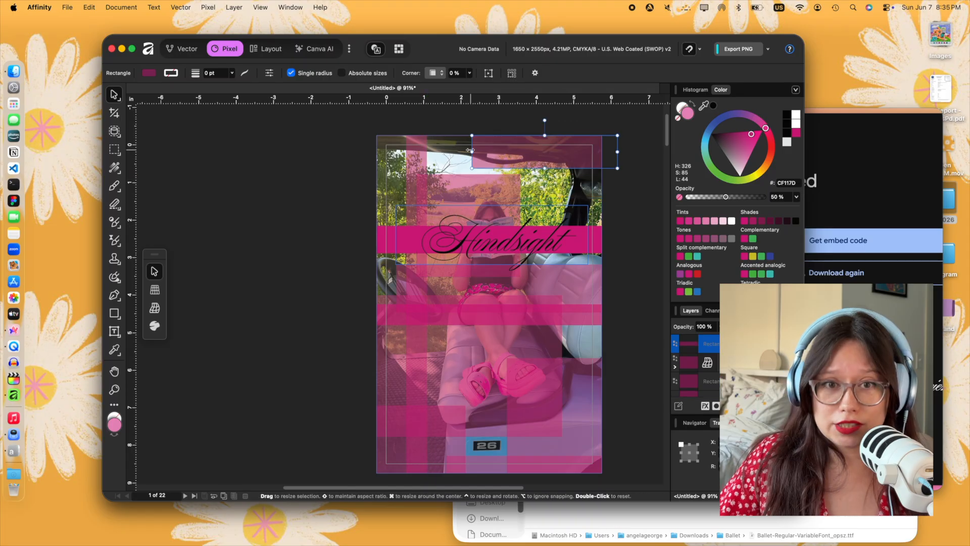
pyautogui.click(381, 169)
# - Narrow the translucent block beneath the title band by pulling its left edge inward past the steering wheel
pyautogui.click(440, 286)
pyautogui.moveTo(396, 289); pyautogui.dragTo(491, 289)
pyautogui.click(366, 282)
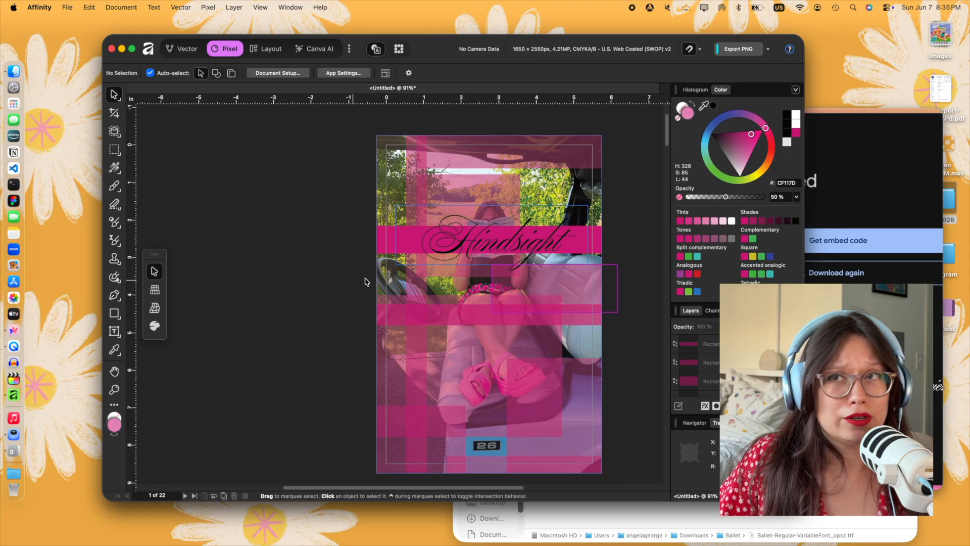
# - Narrow the lower-middle translucent block by pulling its right edge inward to the sandals
pyautogui.click(489, 381)
pyautogui.moveTo(562, 365); pyautogui.dragTo(485, 366)
pyautogui.click(352, 349)
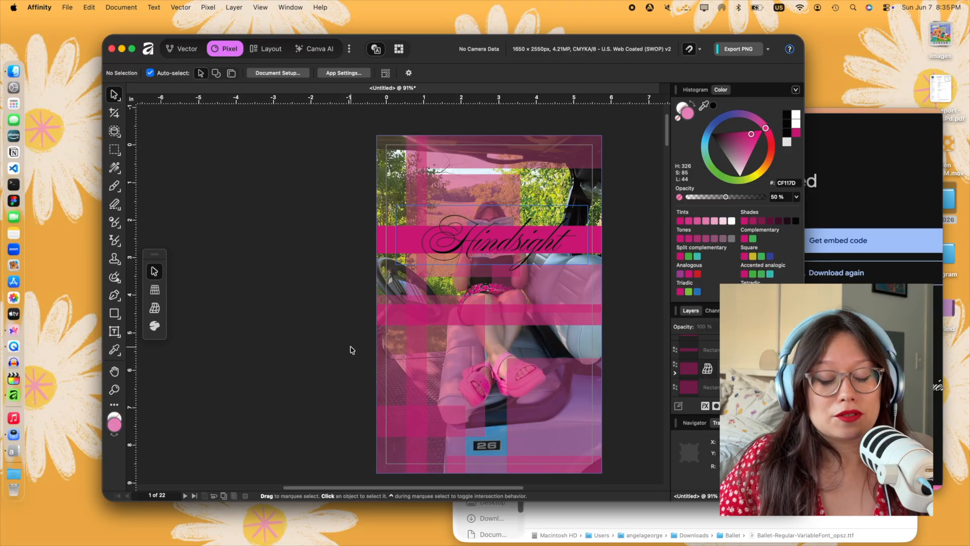
# - Raise the top edge of the cover's lower-right block to just above the middle horizontal band
pyautogui.click(547, 380)
pyautogui.moveTo(590, 358); pyautogui.dragTo(590, 296)
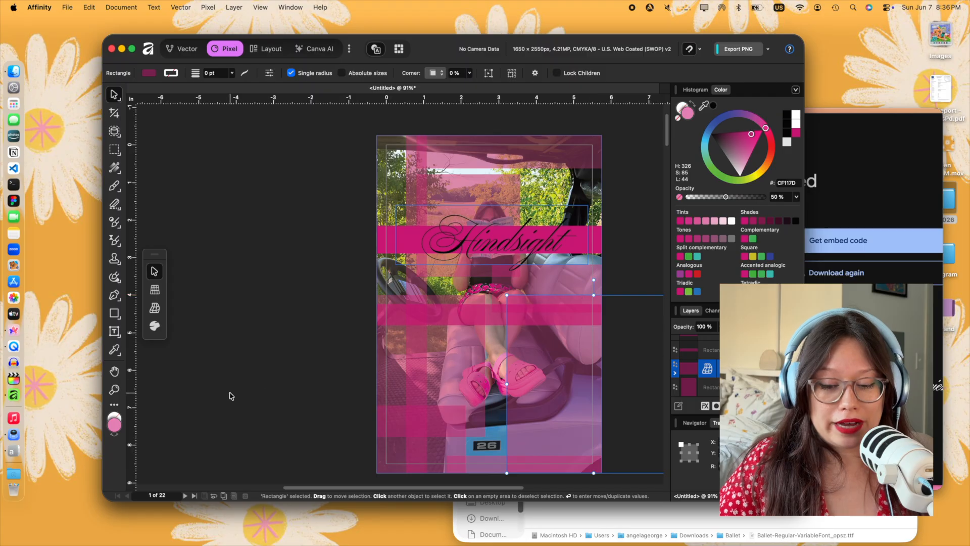
pyautogui.click(229, 394)
# - Slim the lower-left block into a horizontal band and extend it across to the cover's right edge
pyautogui.click(447, 423)
pyautogui.scroll(-3, 414, 429)
pyautogui.moveTo(384, 431); pyautogui.dragTo(385, 365)
pyautogui.moveTo(466, 355); pyautogui.dragTo(608, 356)
pyautogui.click(619, 398)
# - Duplicate the narrow vertical stripe and place the copy on the right half of the cover
pyautogui.scroll(2, 619, 397)
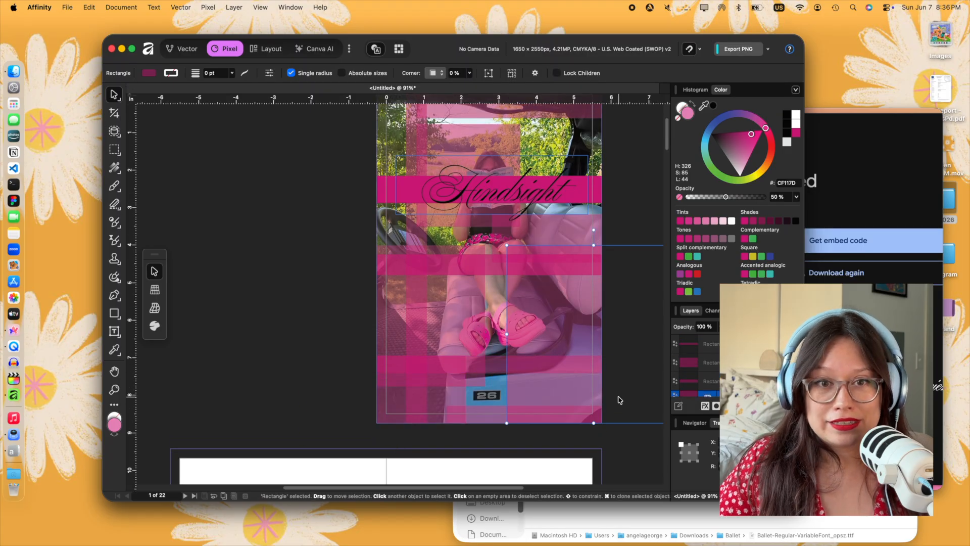
pyautogui.moveTo(422, 268); pyautogui.dragTo(523, 268)
pyautogui.click(278, 265)
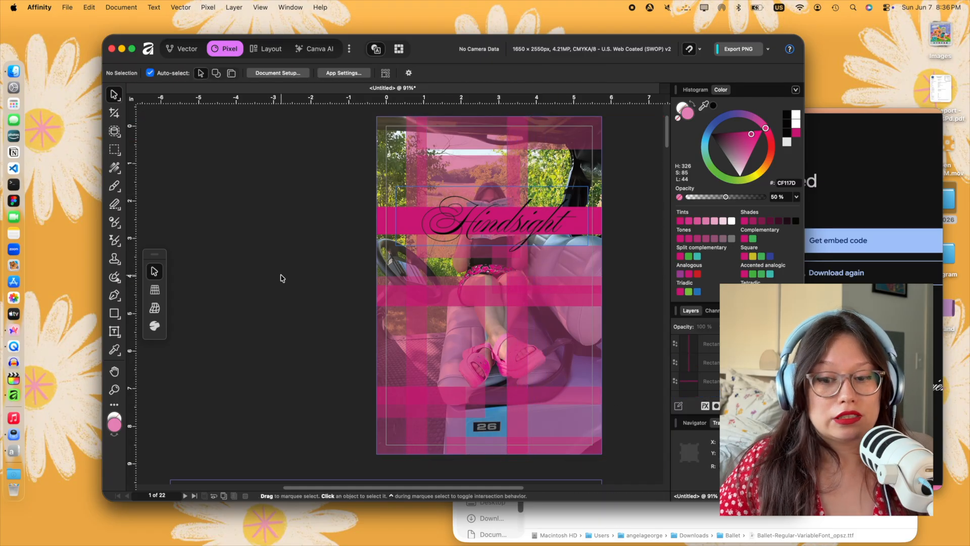
# - Narrow the lower-left block by pulling its right edge inward to the left side of the legs
pyautogui.click(470, 339)
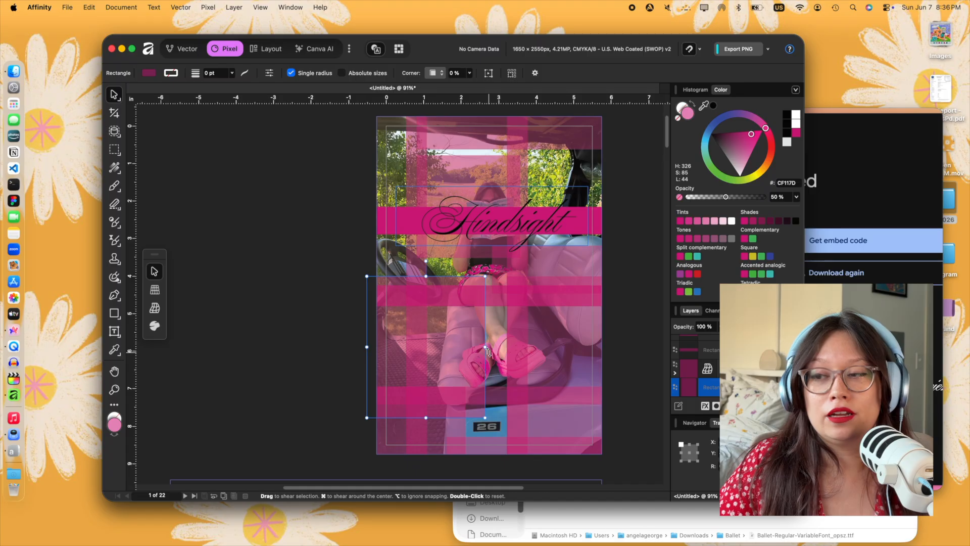
pyautogui.moveTo(485, 347); pyautogui.dragTo(457, 346)
pyautogui.click(299, 341)
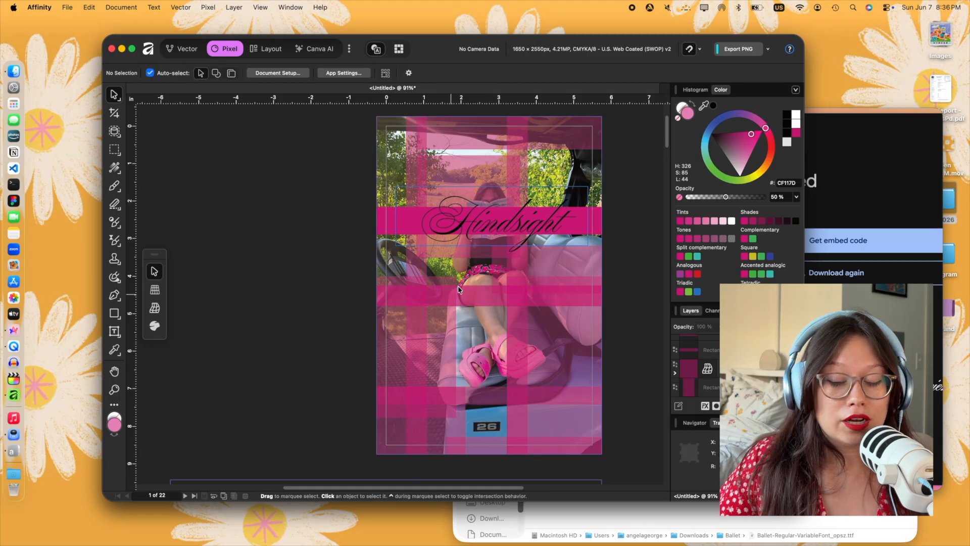
# - Lower the top edge of the upper translucent block to just above the solid title band
pyautogui.click(482, 168)
pyautogui.moveTo(468, 150); pyautogui.dragTo(474, 201)
pyautogui.click(300, 240)
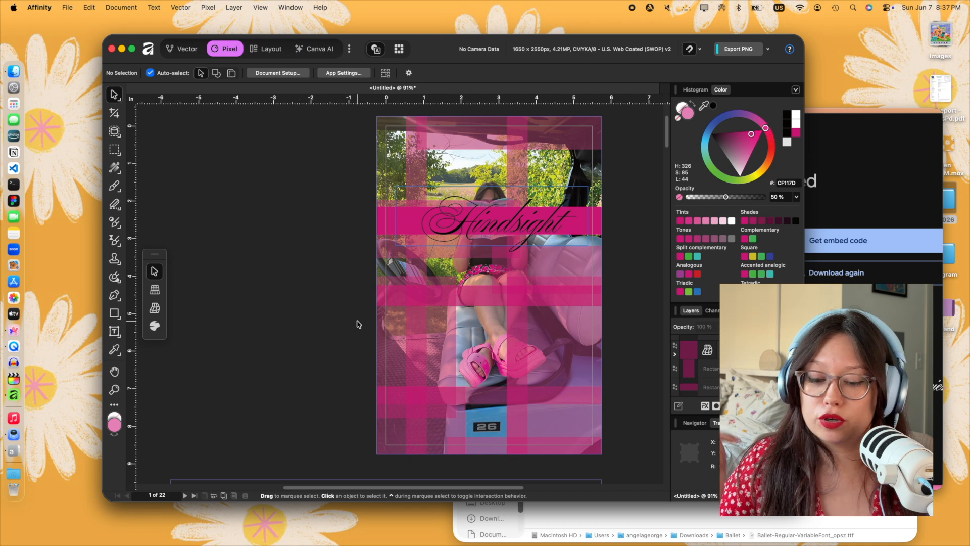
# - Copy the "Hindsight" title, the translucent block behind it and the left vertical stripe from the cover
pyautogui.scroll(1, 356, 324)
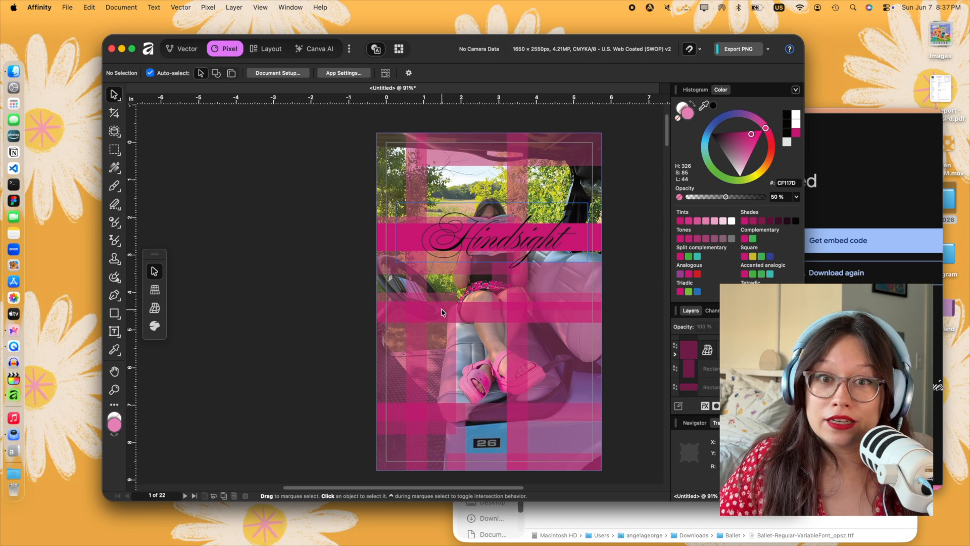
pyautogui.click(632, 350)
pyautogui.scroll(-5, 630, 351)
pyautogui.scroll(4, 613, 383)
pyautogui.click(462, 211)
pyautogui.keyDown('shift'); pyautogui.click(391, 194); pyautogui.keyUp('shift')
pyautogui.keyDown('shift'); pyautogui.click(416, 263); pyautogui.keyUp('shift')
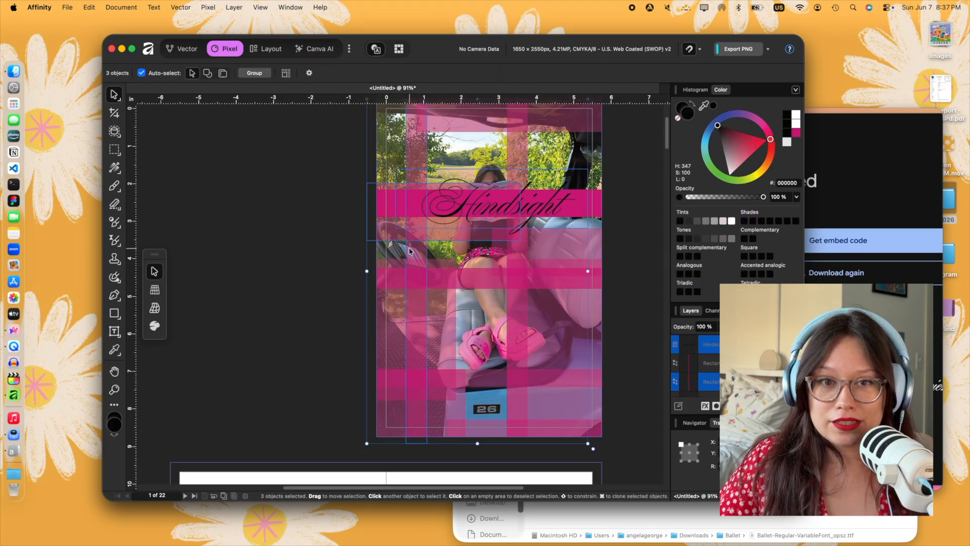
pyautogui.press('super+c')
# - Paste the copied title, block and stripe into the pages 2–3 spread and move them onto the right page
pyautogui.scroll(-5, 470, 353)
pyautogui.click(468, 353)
pyautogui.press('super+v')
pyautogui.scroll(-5, 452, 351)
pyautogui.moveTo(211, 289); pyautogui.dragTo(408, 290)
pyautogui.click(312, 289)
# - Copy the solid magenta band from the cover to the right page of spread 2–3 and place it behind the title
pyautogui.scroll(5, 393, 257)
pyautogui.scroll(2, 393, 261)
pyautogui.click(390, 151)
pyautogui.click(602, 153)
pyautogui.press('super+c')
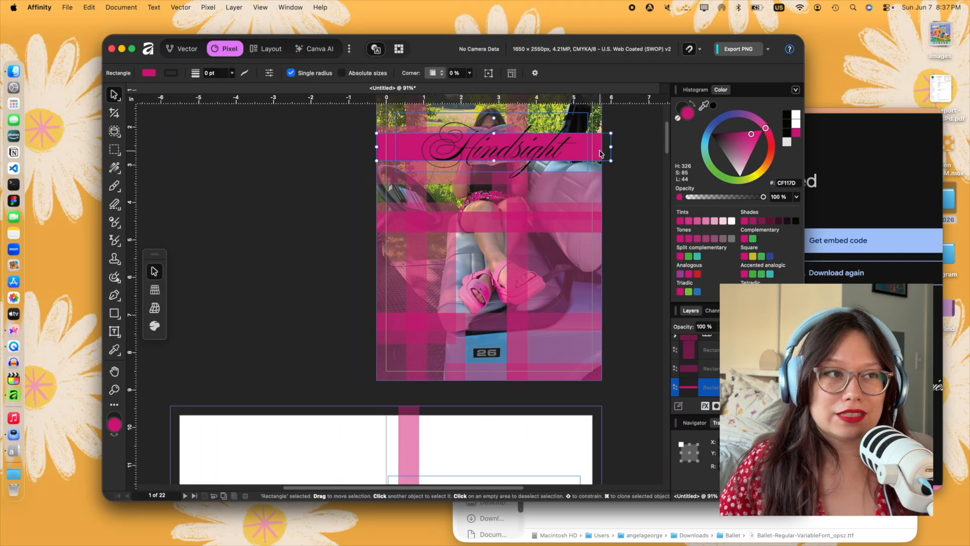
pyautogui.scroll(-5, 571, 227)
pyautogui.click(550, 286)
pyautogui.press('super+v')
pyautogui.moveTo(298, 340); pyautogui.dragTo(520, 329)
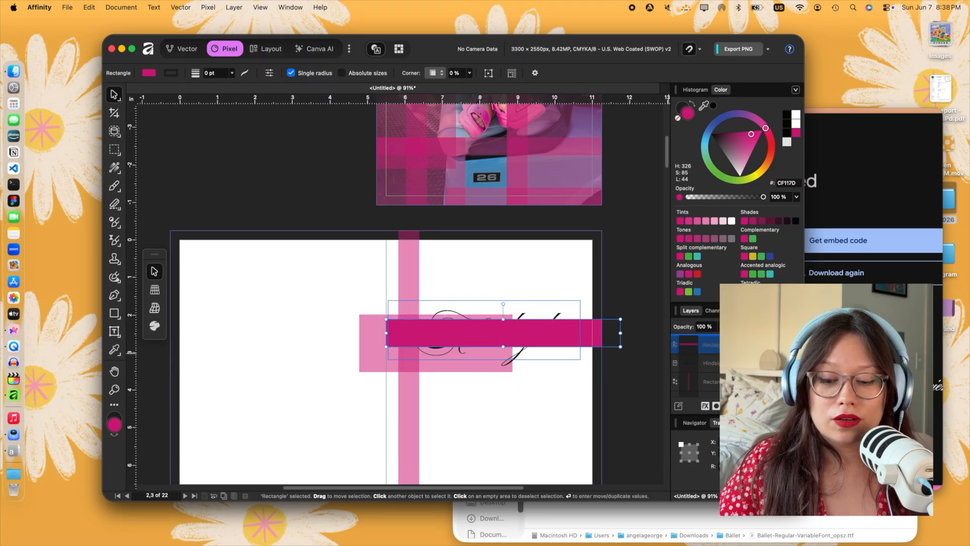
pyautogui.press('super+[')
pyautogui.moveTo(589, 335); pyautogui.dragTo(589, 338)
pyautogui.click(526, 389)
# - Shift and widen the translucent block behind the title so both bands span the right page's full width
pyautogui.moveTo(384, 354); pyautogui.dragTo(410, 347)
pyautogui.moveTo(539, 336); pyautogui.dragTo(589, 338)
pyautogui.click(596, 337)
pyautogui.click(619, 346)
# - Compare the inner title page's bands with the overlapping pink blocks on the cover
pyautogui.scroll(-3, 620, 347)
pyautogui.doubleClick(507, 254)
pyautogui.click(617, 324)
pyautogui.scroll(-4, 346, 257)
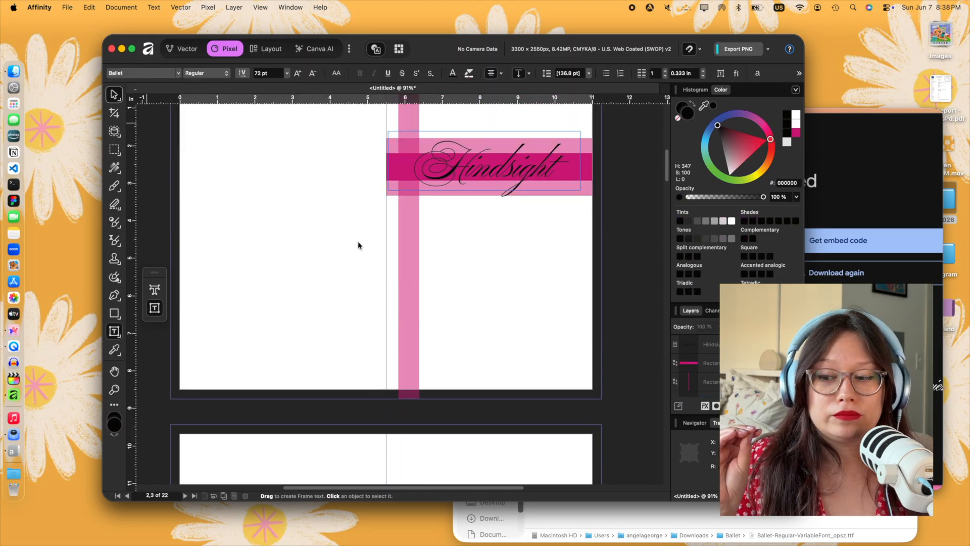
pyautogui.press('v')
pyautogui.scroll(8, 359, 246)
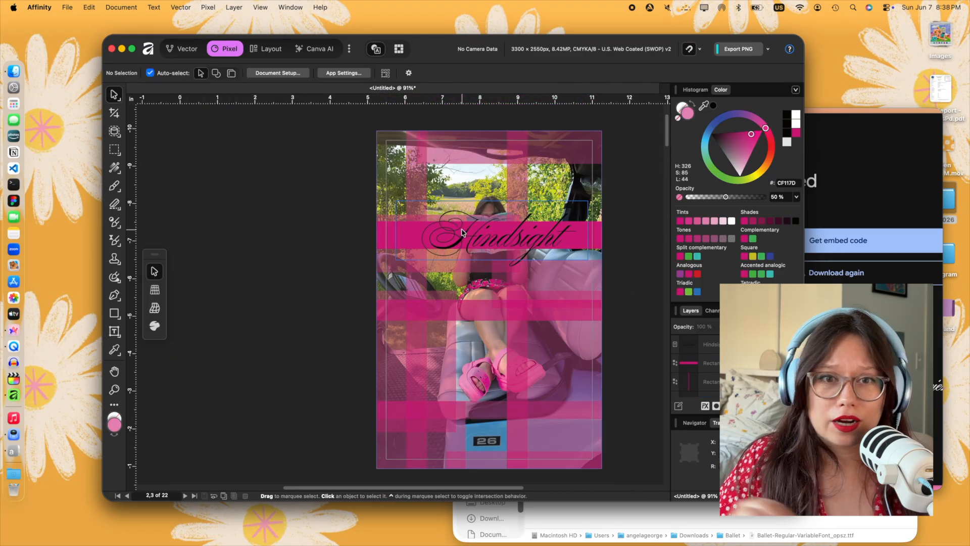
pyautogui.click(445, 319)
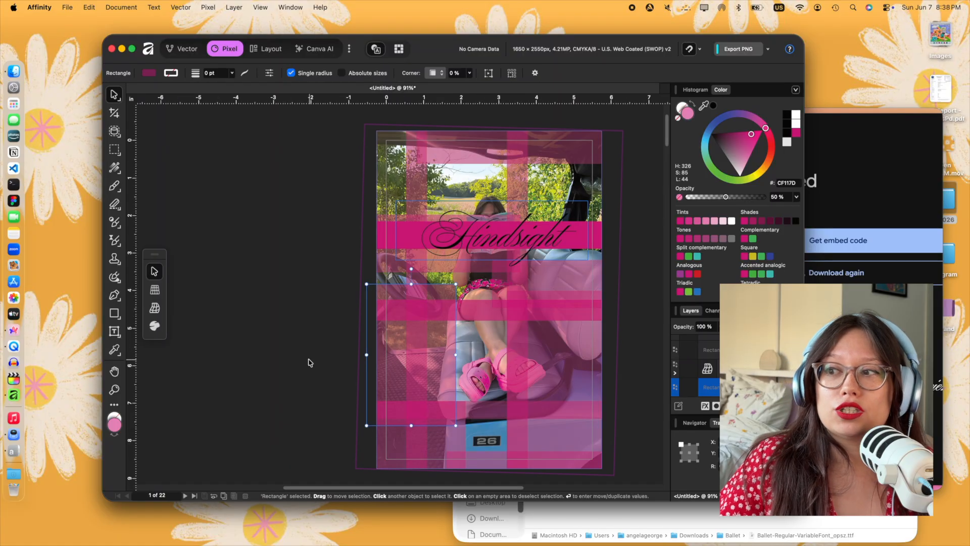
pyautogui.click(310, 362)
pyautogui.click(433, 374)
pyautogui.click(333, 369)
# - Draw a text frame below the title on the inner title page and set its font to Galvji
pyautogui.scroll(-8, 319, 332)
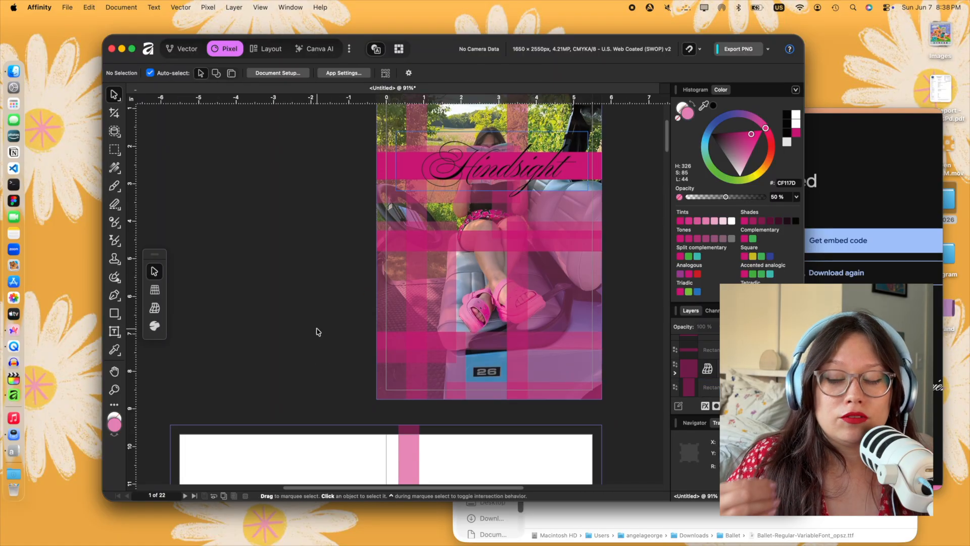
pyautogui.press('super+3')
pyautogui.moveTo(426, 281); pyautogui.dragTo(560, 316)
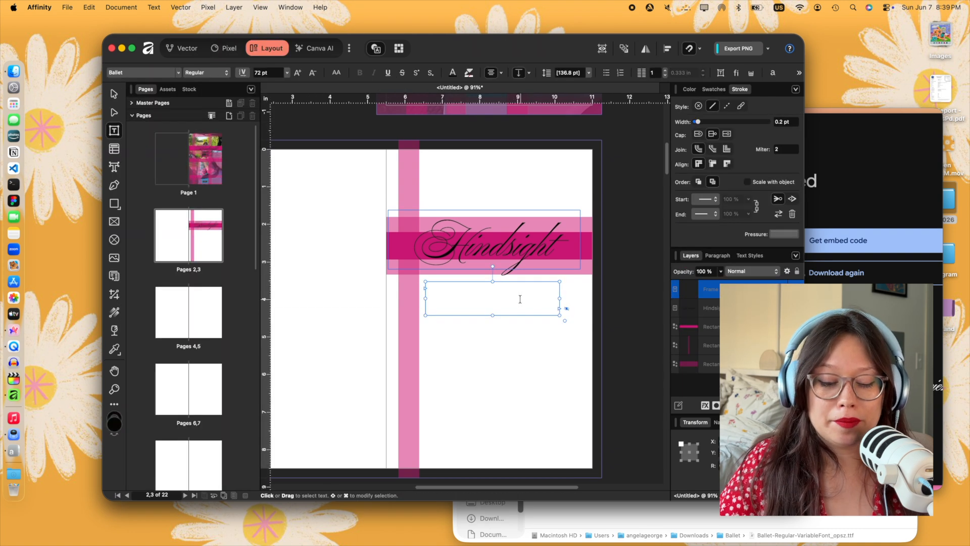
pyautogui.click(151, 72)
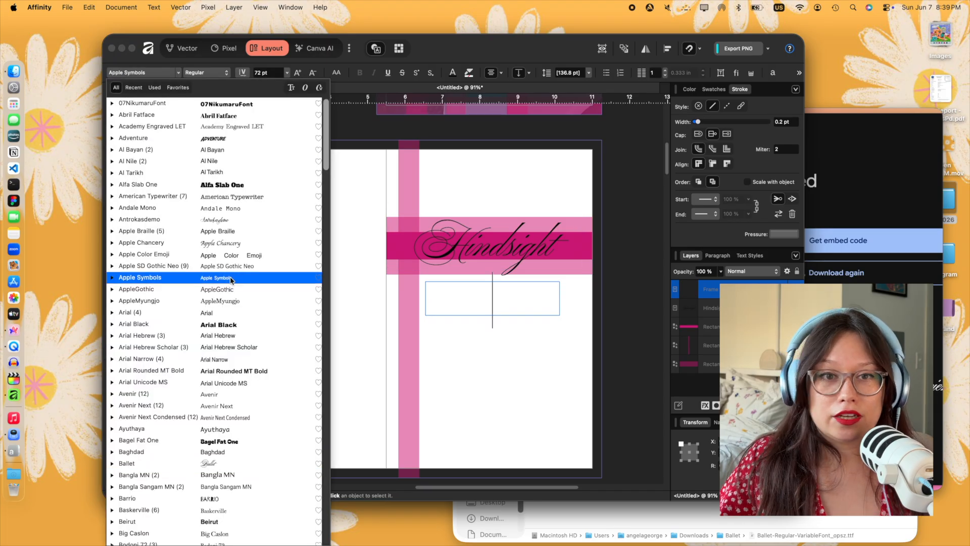
pyautogui.scroll(-6, 233, 480)
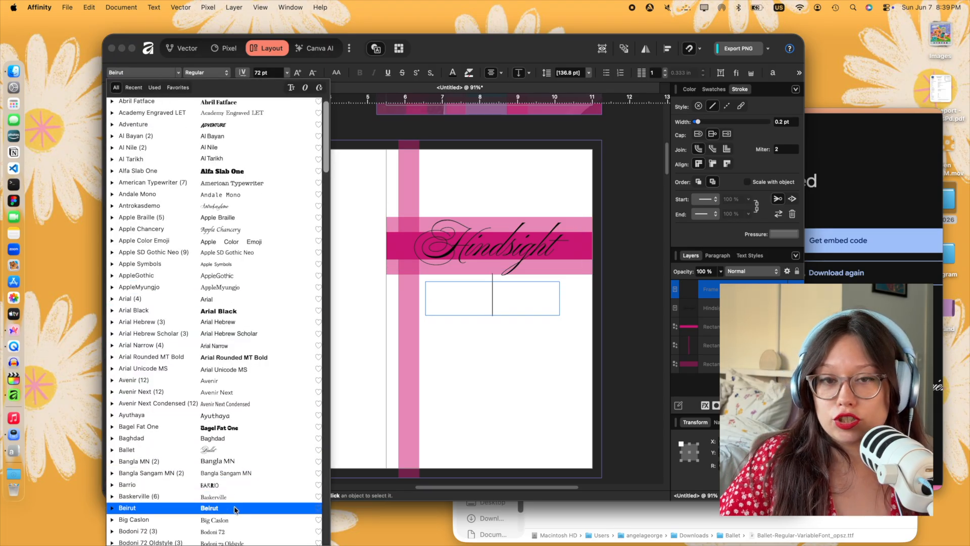
pyautogui.scroll(-10, 233, 500)
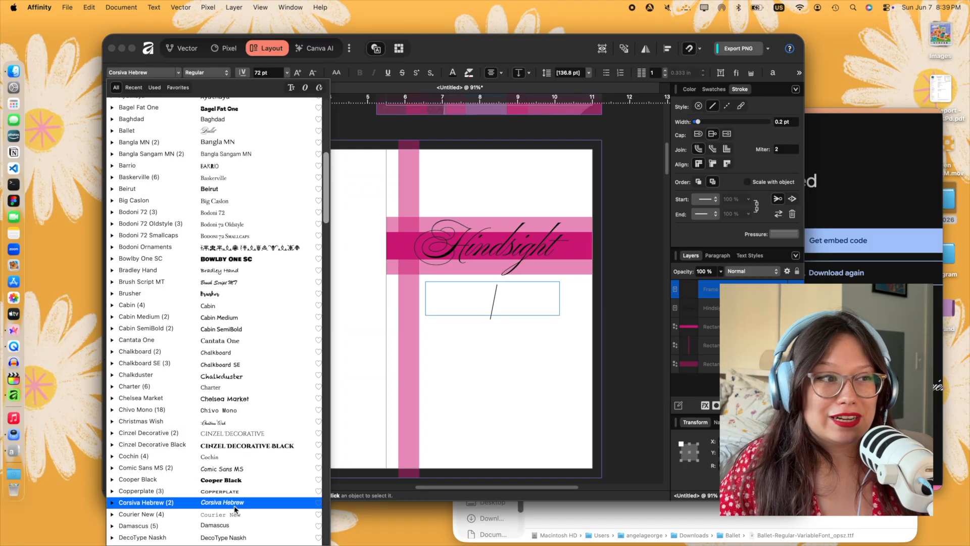
pyautogui.click(218, 520)
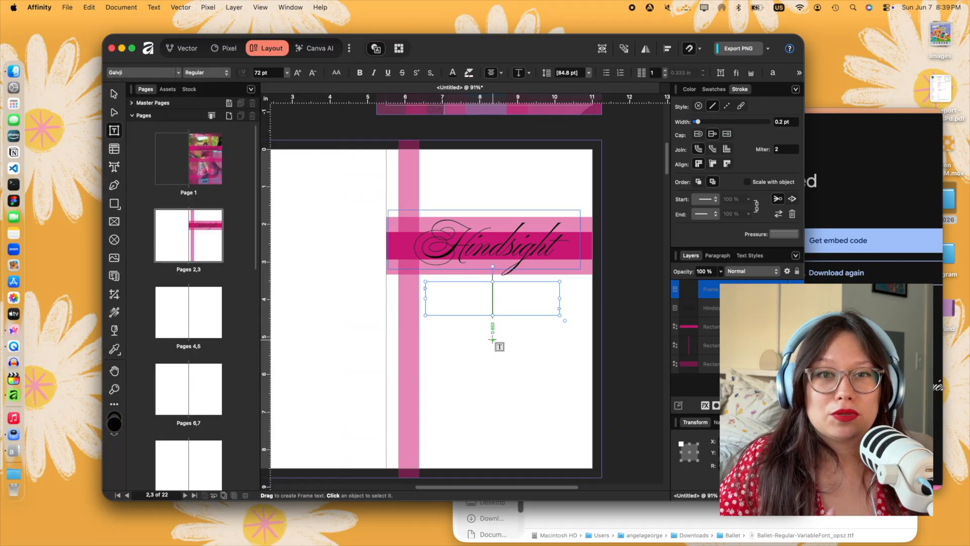
# - Enter the author's name in the new frame and set it to 30 pt
pyautogui.write('ngela George')
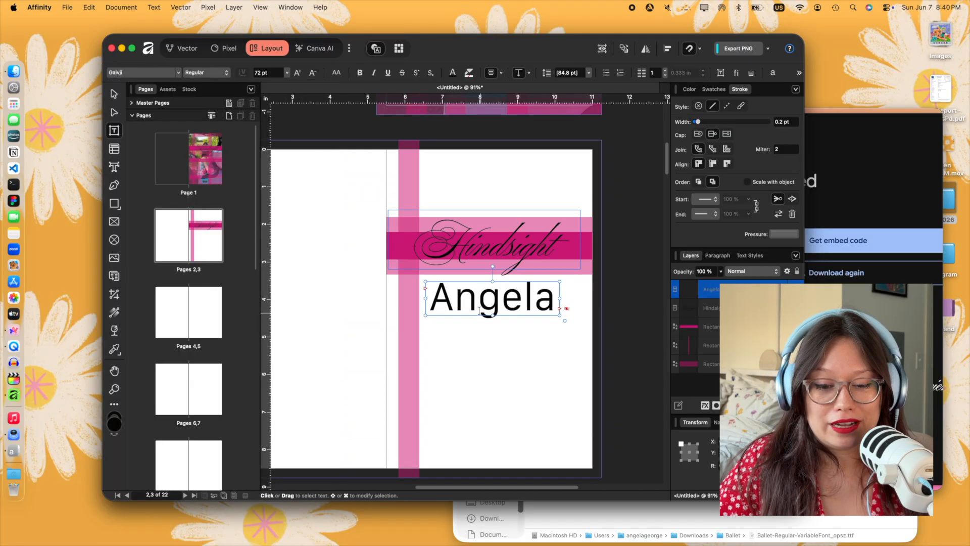
pyautogui.press('super+a')
pyautogui.click(286, 72)
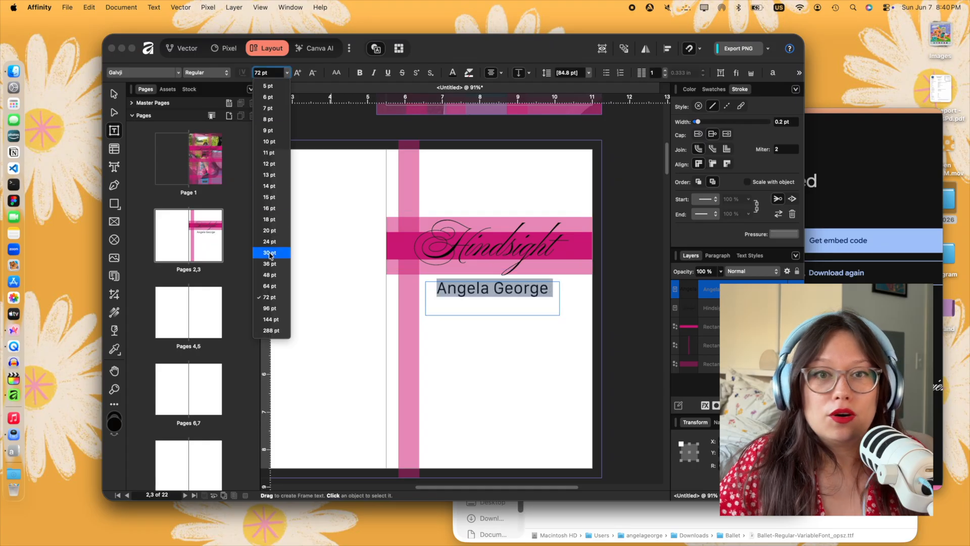
pyautogui.click(270, 252)
# - Add the author's website address and "2026" on separate lines below the name, and enlarge the text frame to fit
pyautogui.click(549, 292)
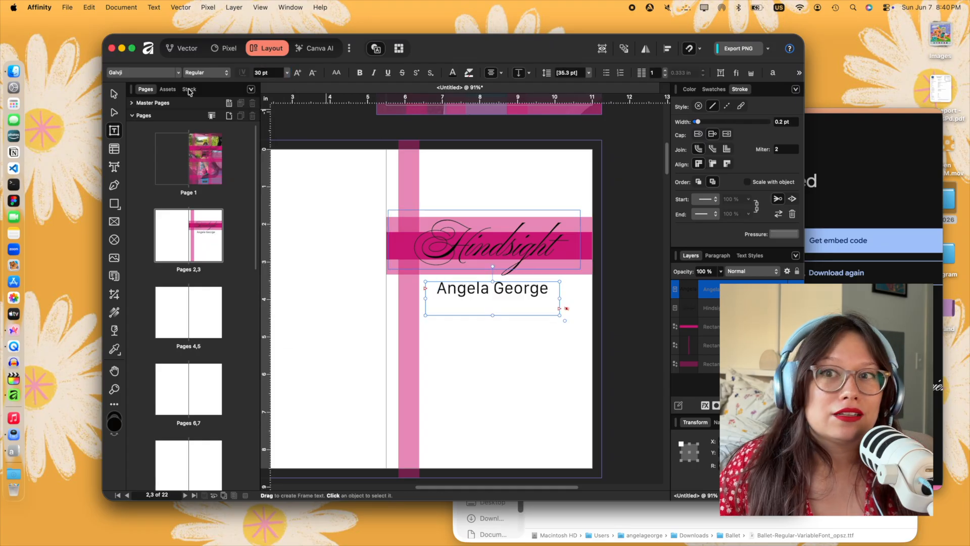
pyautogui.press('Return')
pyautogui.write('angelageorge.com')
pyautogui.press('Escape')
pyautogui.moveTo(507, 318); pyautogui.dragTo(489, 384)
# - Set all the credit text to 12 pt and align it to the bottom of its frame
pyautogui.doubleClick(551, 322)
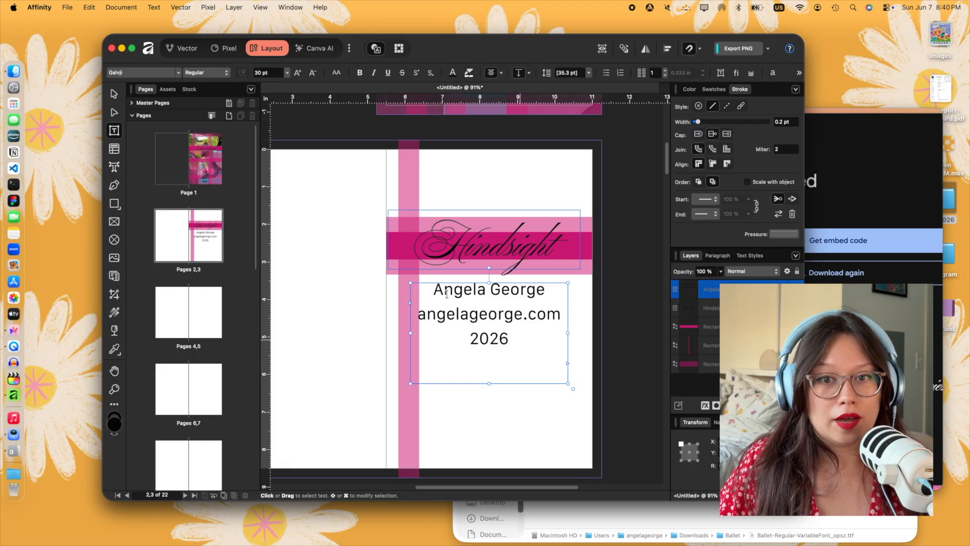
pyautogui.press('super+a')
pyautogui.click(287, 73)
pyautogui.click(270, 154)
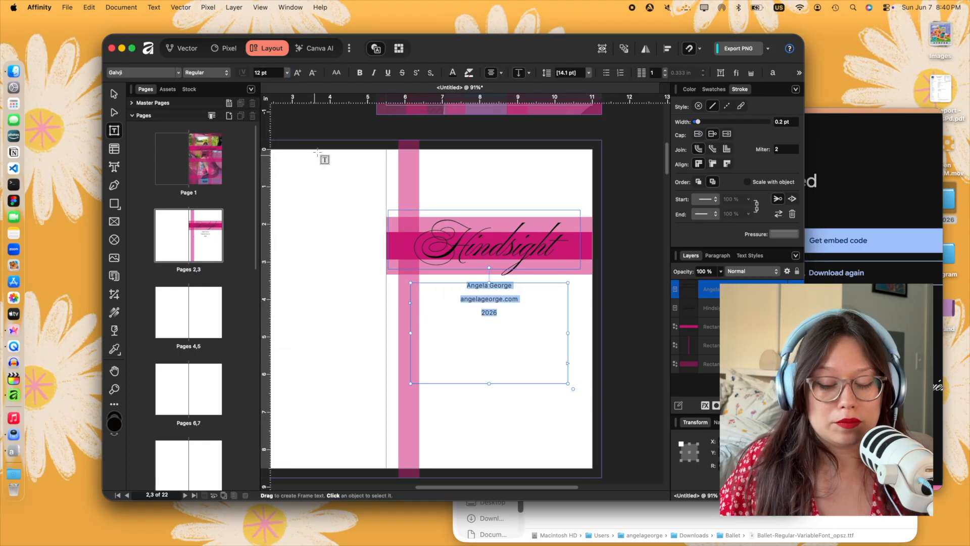
pyautogui.click(522, 73)
pyautogui.click(522, 74)
# - Switch to the Arc browser, search for "copy paste copyright symbol" and copy the © character from the Alt-Codes page
pyautogui.click(489, 381)
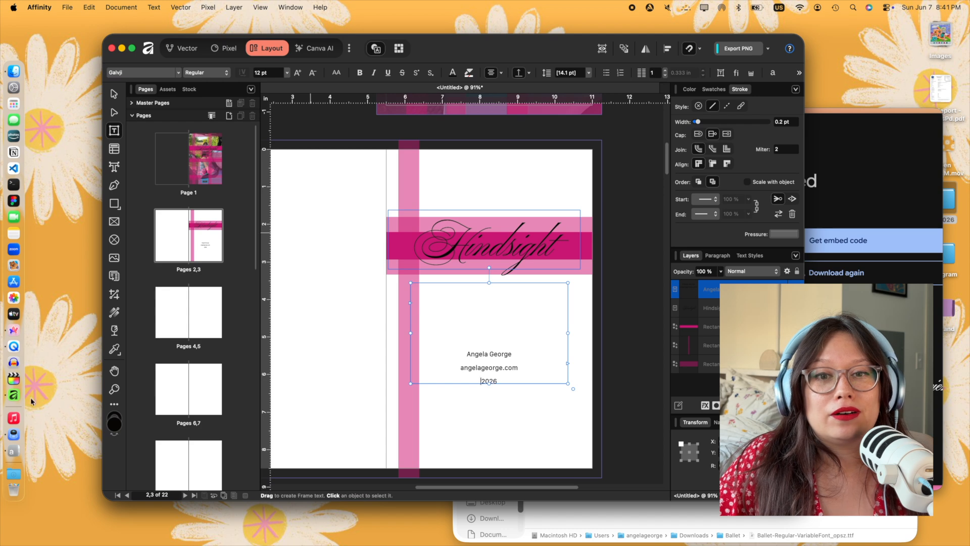
pyautogui.press('super+Tab')
pyautogui.press('super+t')
pyautogui.write('copy paste copy')
pyautogui.press('Down')
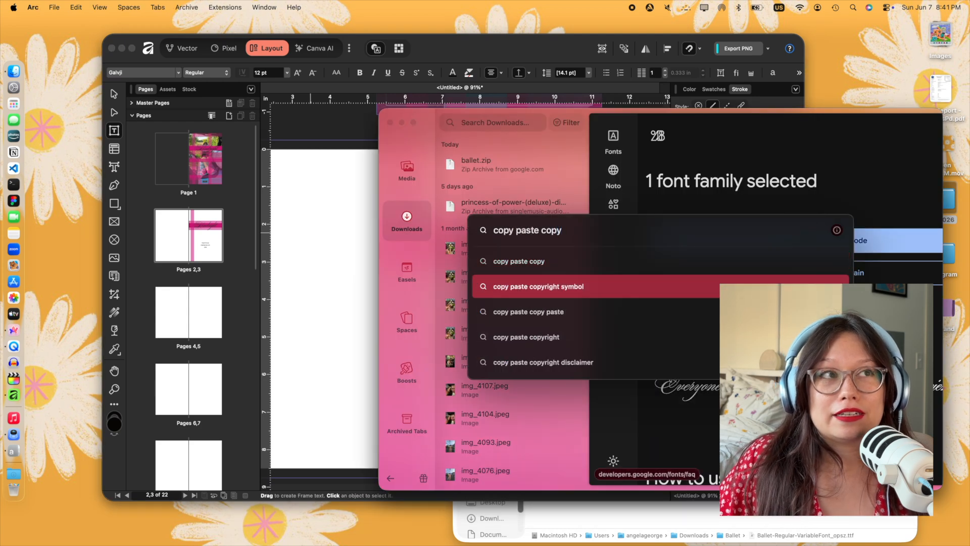
pyautogui.press('Return')
pyautogui.click(596, 228)
pyautogui.rightClick(539, 245)
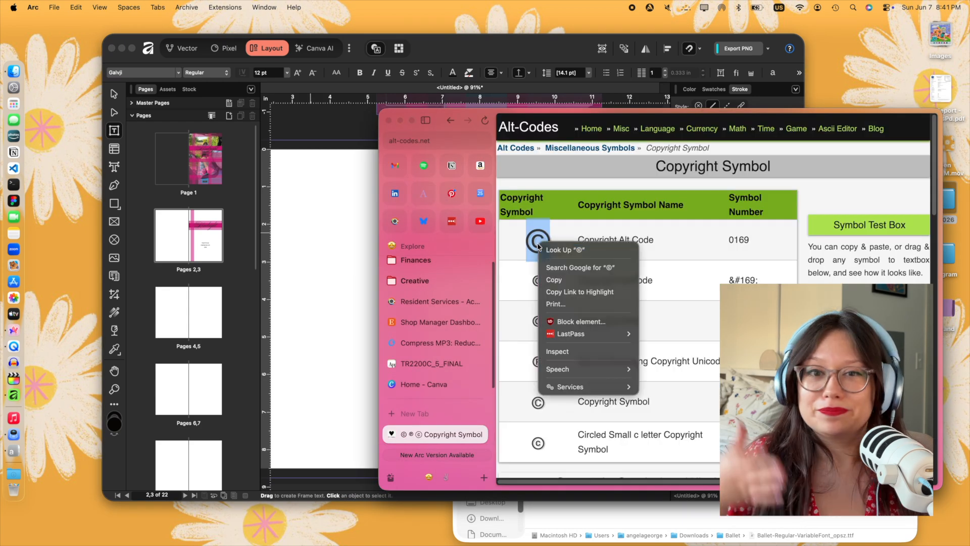
pyautogui.click(543, 283)
# - Return to Affinity, insert © before 2026 and shorten the credit frame by lowering its top edge
pyautogui.click(341, 278)
pyautogui.press('super+v')
pyautogui.press('super+z')
pyautogui.click(481, 381)
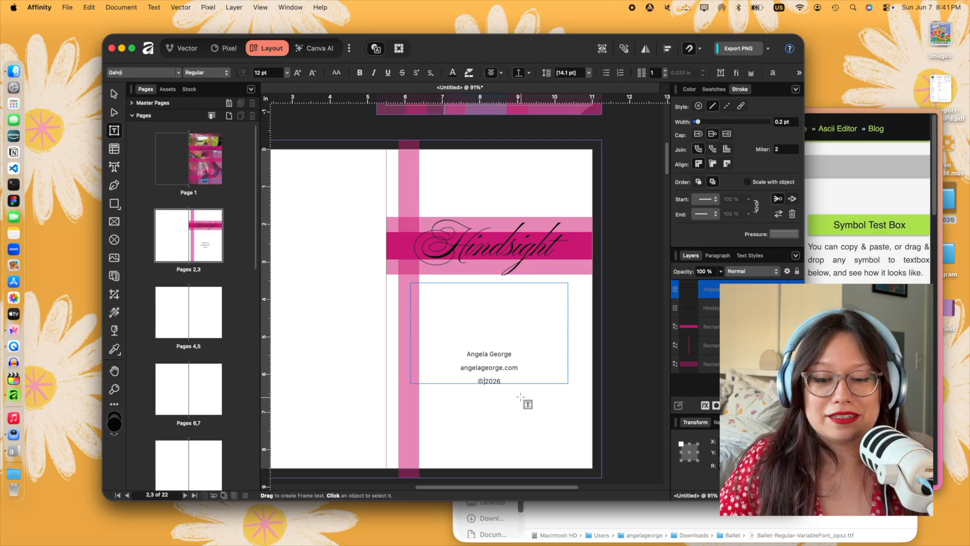
pyautogui.click(113, 94)
pyautogui.moveTo(489, 282); pyautogui.dragTo(489, 332)
# - Set the credit text's line spacing to 5 pt and italicise the website address
pyautogui.doubleClick(487, 368)
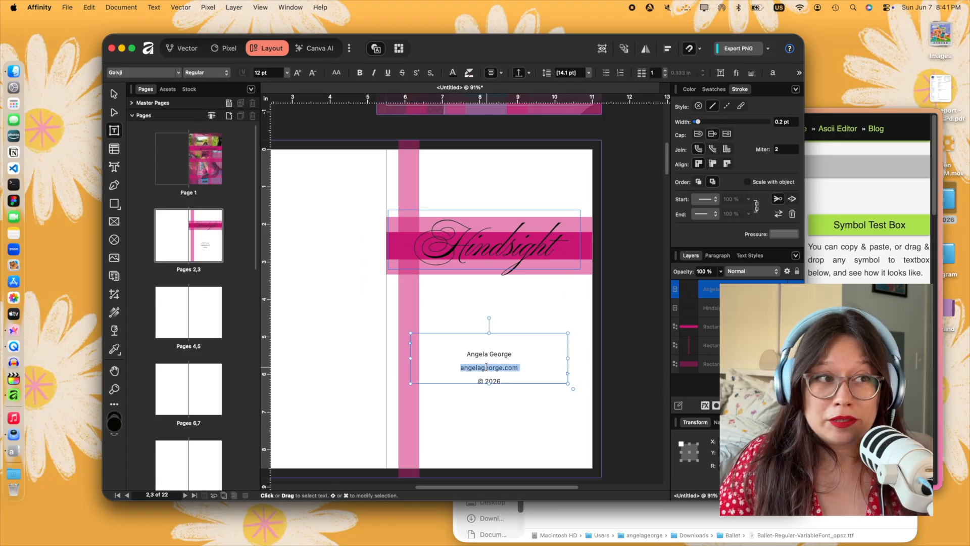
pyautogui.click(589, 72)
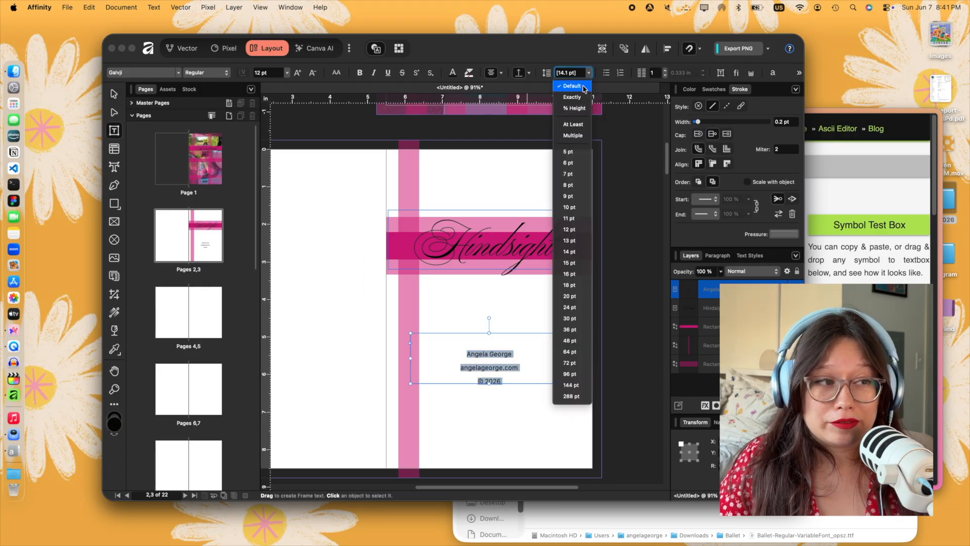
pyautogui.click(571, 149)
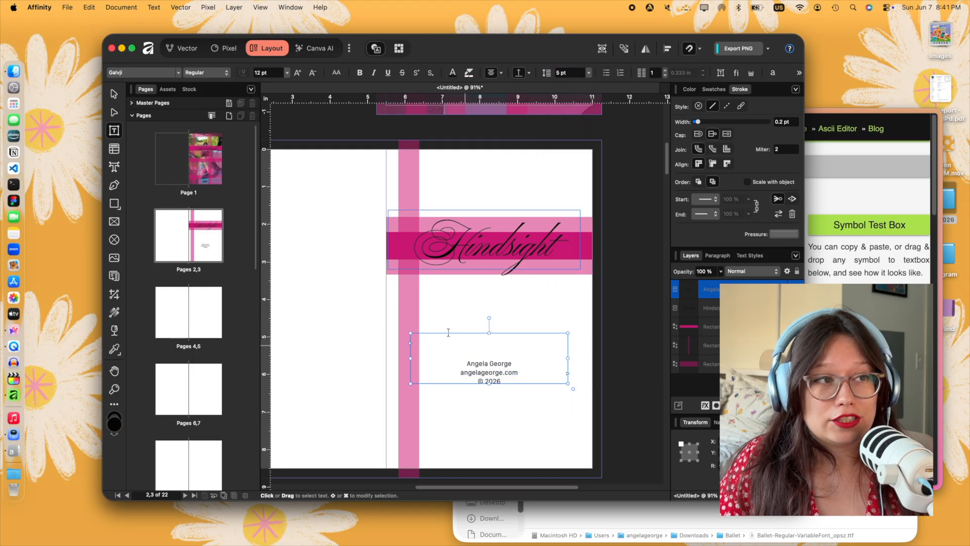
pyautogui.click(375, 73)
pyautogui.click(531, 371)
# - Move the credit frame to the foot of the title page and trim its top edge close to the text
pyautogui.moveTo(494, 386); pyautogui.dragTo(494, 456)
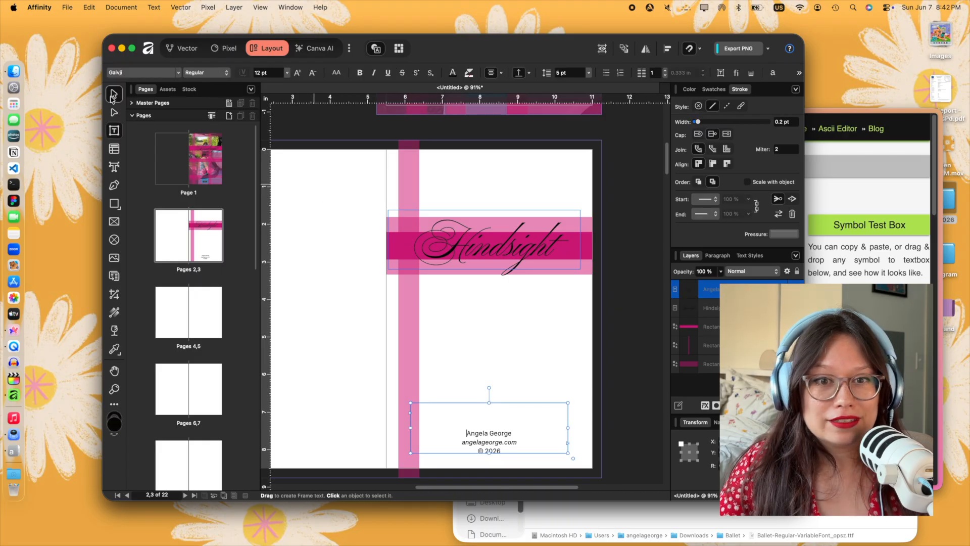
pyautogui.click(114, 95)
pyautogui.moveTo(489, 402); pyautogui.dragTo(489, 427)
pyautogui.click(602, 426)
pyautogui.scroll(-3, 602, 426)
pyautogui.click(532, 443)
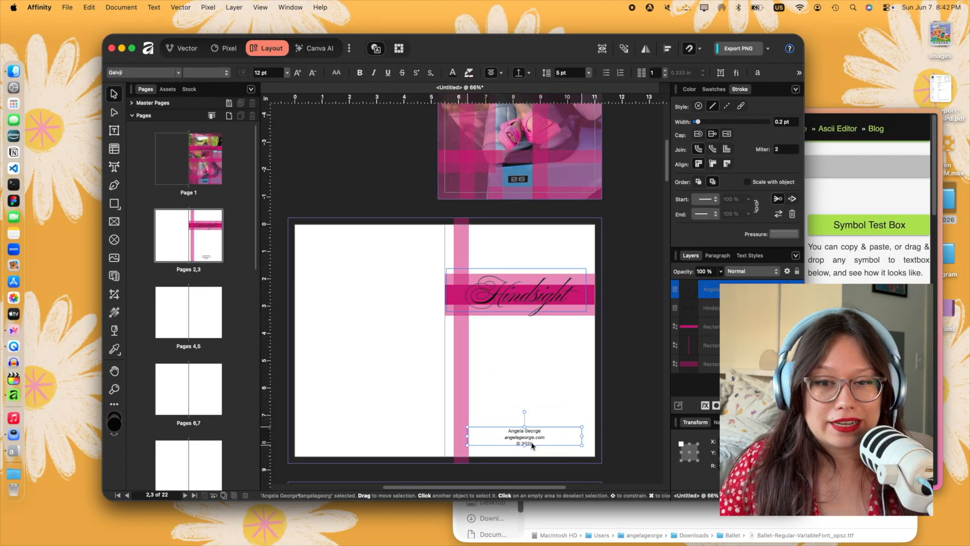
pyautogui.click(584, 408)
pyautogui.scroll(-3, 584, 408)
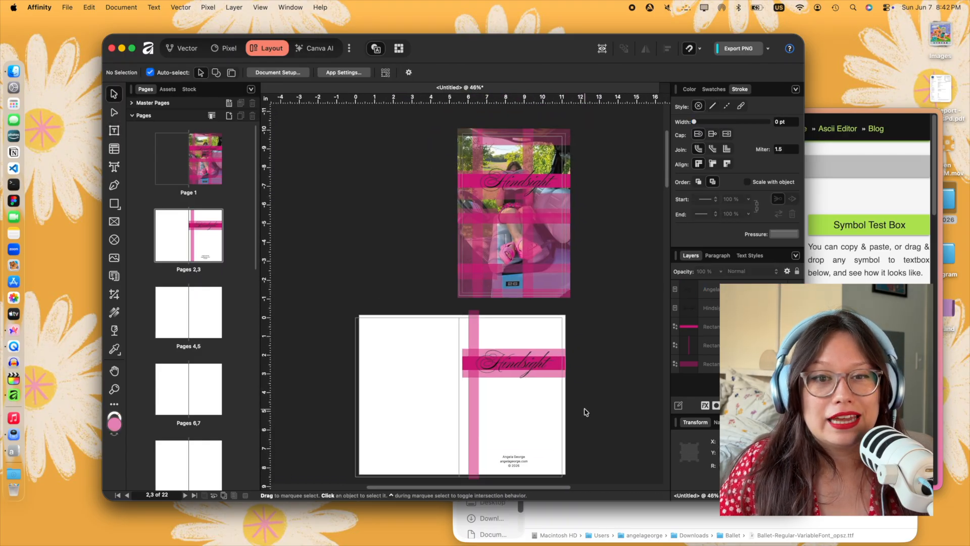
# - Delete the surplus pink blocks over the cover photo's lower area, including the vertical bar on its right half
pyautogui.click(532, 224)
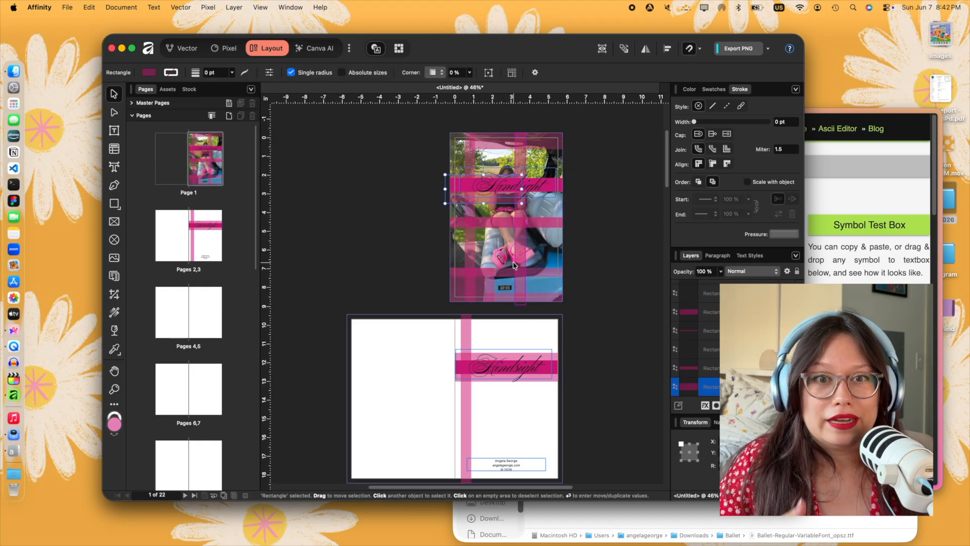
pyautogui.click(493, 276)
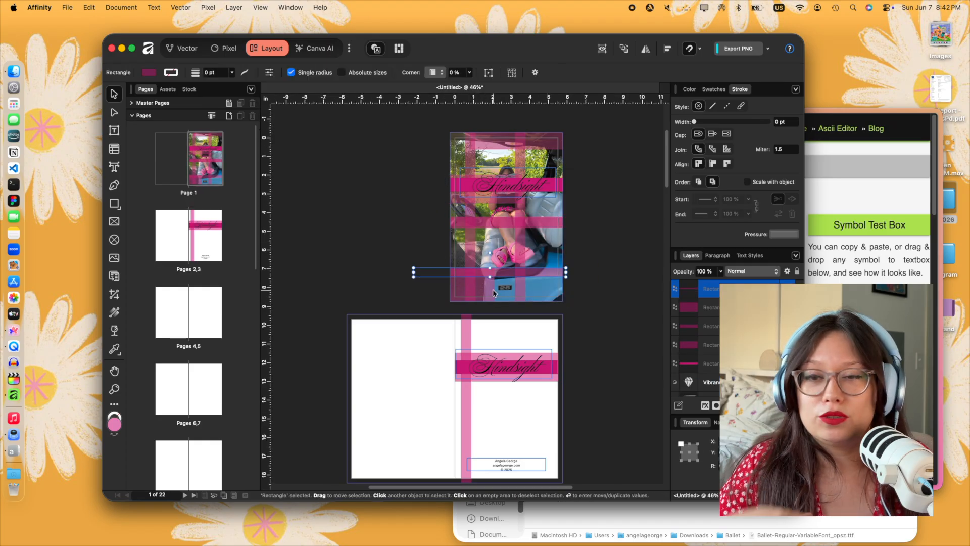
pyautogui.click(518, 258)
pyautogui.press('Delete')
# - Stretch the wide pale block behind the cover title to about 6.18 in and shift a lower horizontal strip slightly down
pyautogui.moveTo(478, 195); pyautogui.dragTo(450, 188)
pyautogui.moveTo(536, 188); pyautogui.dragTo(562, 187)
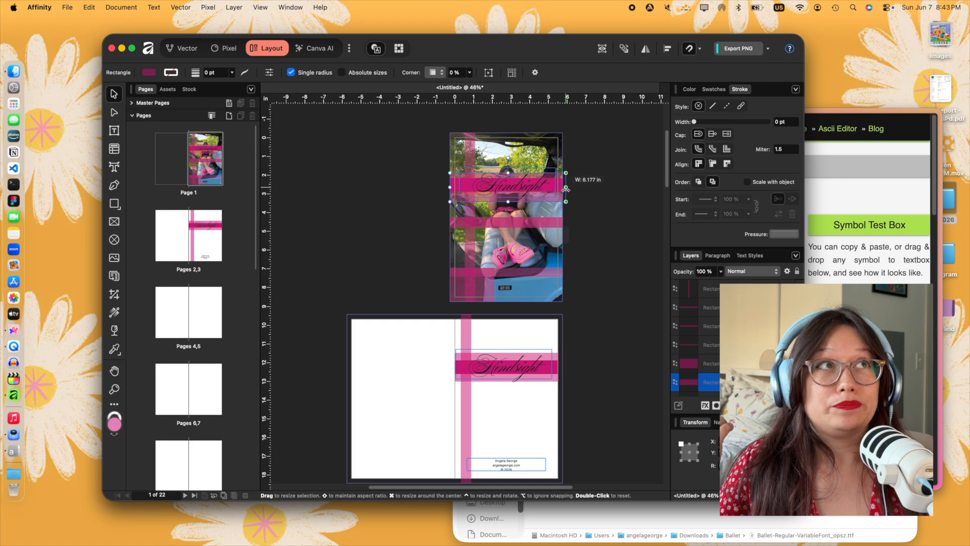
pyautogui.click(595, 202)
pyautogui.moveTo(501, 243); pyautogui.dragTo(504, 254)
pyautogui.click(627, 258)
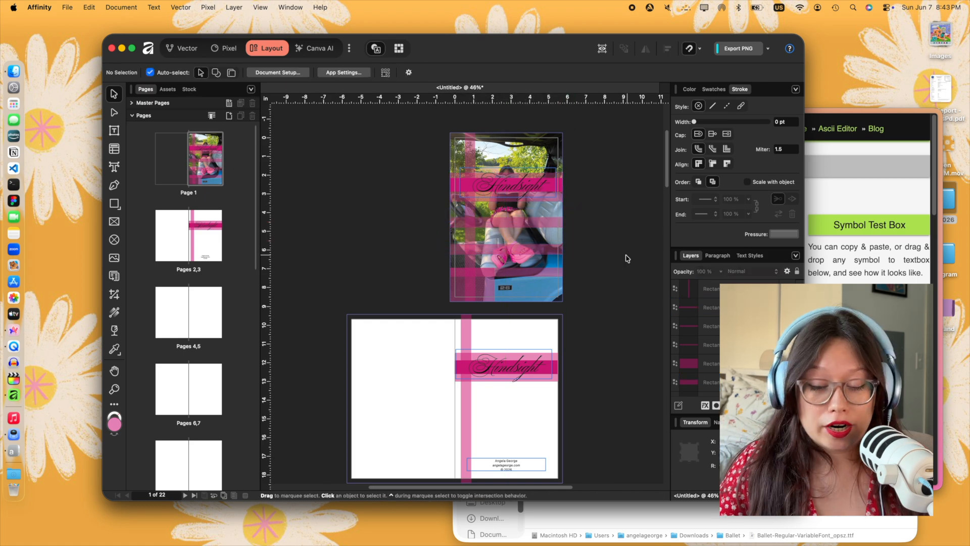
# - Delete the remaining horizontal strips below the title band on the cover
pyautogui.click(505, 223)
pyautogui.press('super+c')
pyautogui.press('Delete')
pyautogui.click(502, 249)
pyautogui.press('Delete')
pyautogui.click(497, 272)
pyautogui.press('Delete')
pyautogui.click(488, 281)
pyautogui.press('Delete')
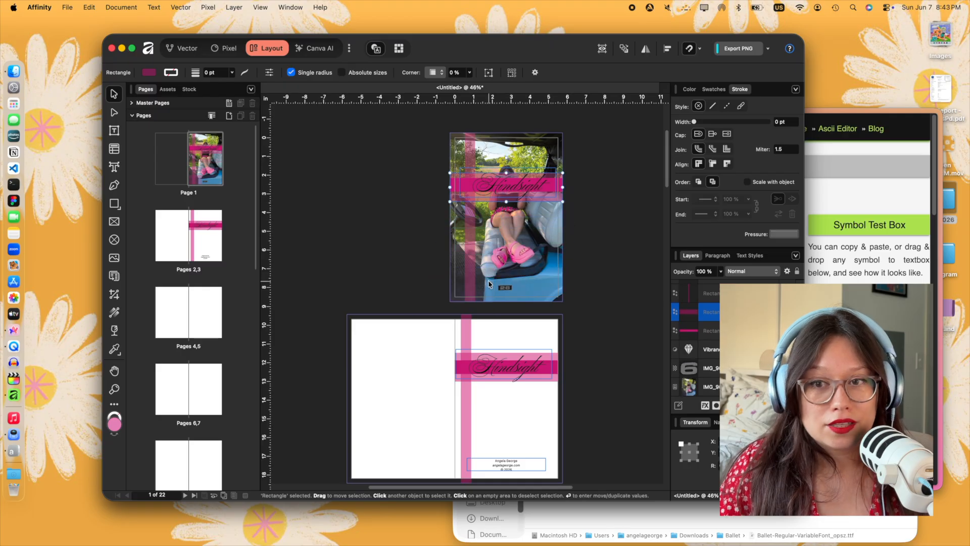
pyautogui.click(615, 283)
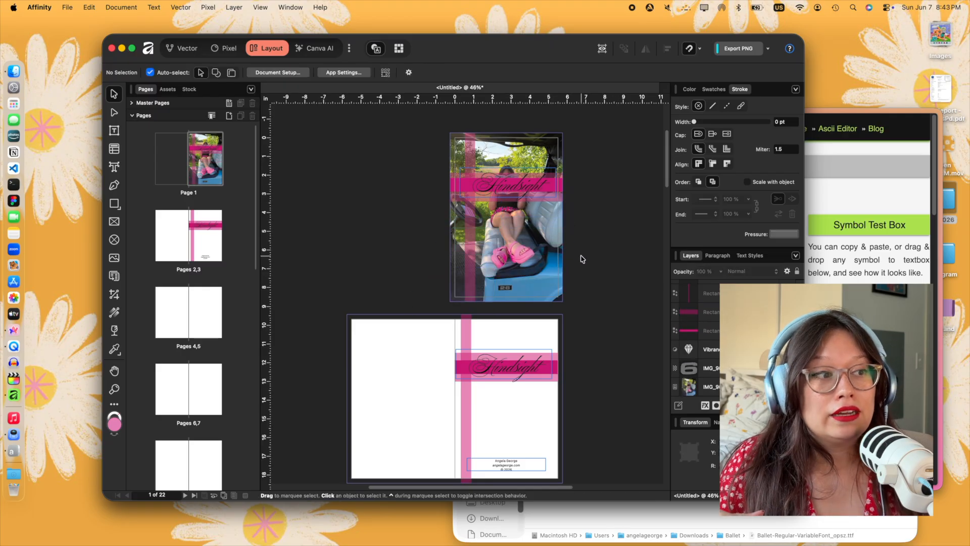
# - Replace the cover's wide pale title block with a copy of the matching block from the inner title page
pyautogui.scroll(5, 582, 258)
pyautogui.scroll(-5, 582, 258)
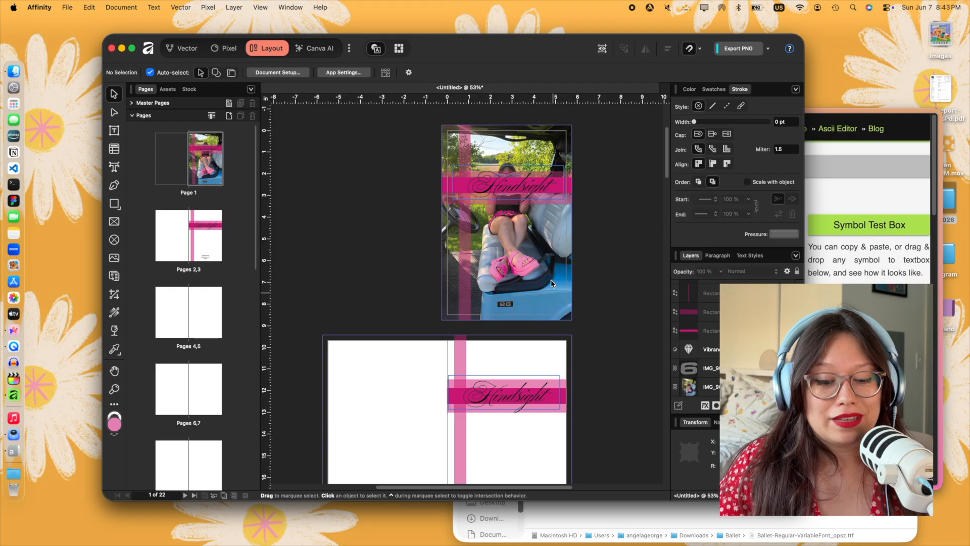
pyautogui.click(551, 195)
pyautogui.click(552, 203)
pyautogui.press('Delete')
pyautogui.click(564, 410)
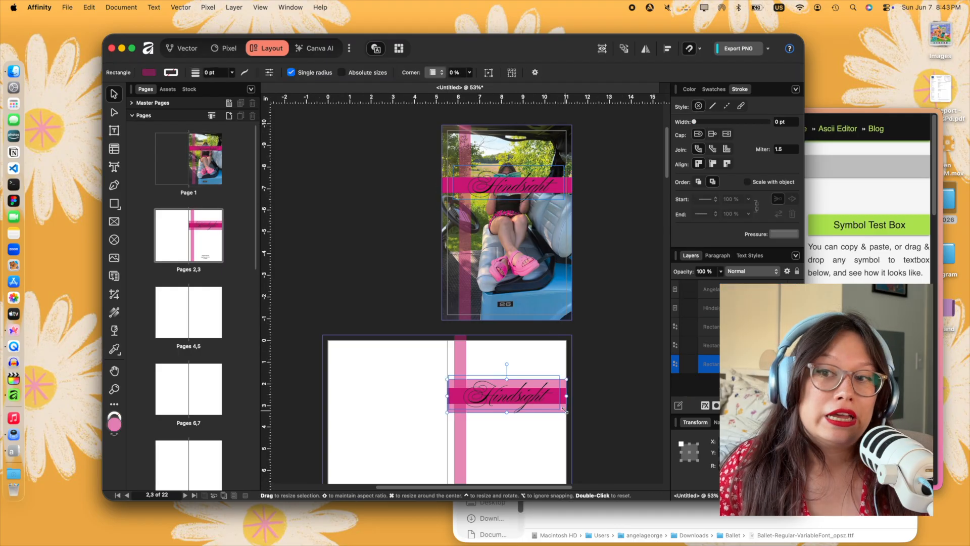
pyautogui.press('Delete')
pyautogui.press('super+z')
pyautogui.press('super+z')
pyautogui.press('super+z')
pyautogui.click(604, 236)
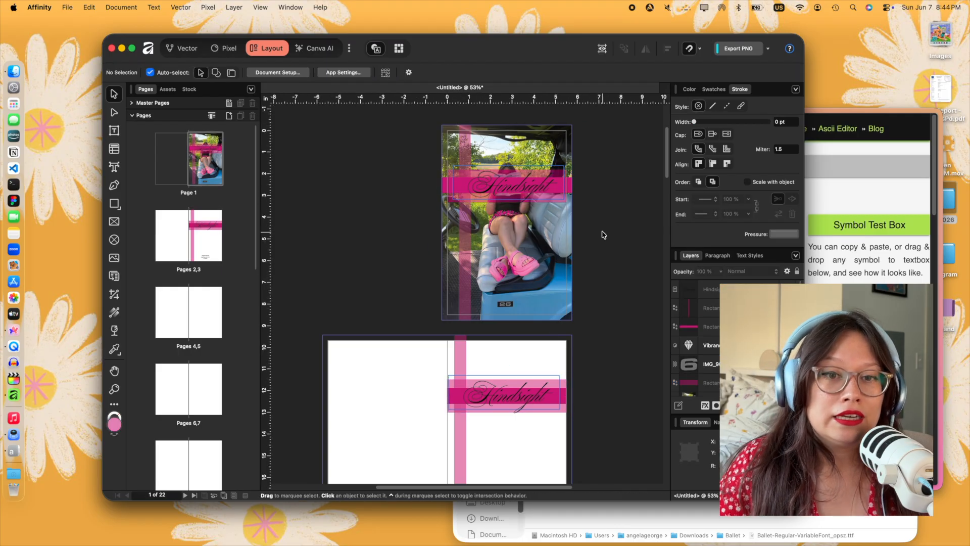
# - Extend the copied title block to both bleed edges of the cover, making it 6 in wide
pyautogui.click(550, 201)
pyautogui.moveTo(448, 186); pyautogui.dragTo(441, 186)
pyautogui.moveTo(567, 186); pyautogui.dragTo(593, 201)
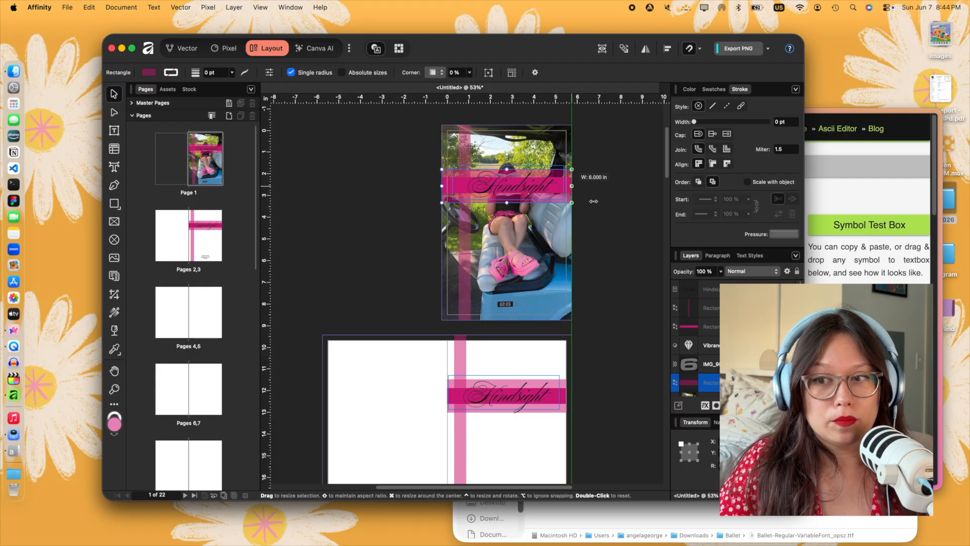
pyautogui.click(600, 234)
# - Duplicate the credit frame to just below the inner Hindsight title and replace its text with "Vol. 1"
pyautogui.scroll(-3, 601, 236)
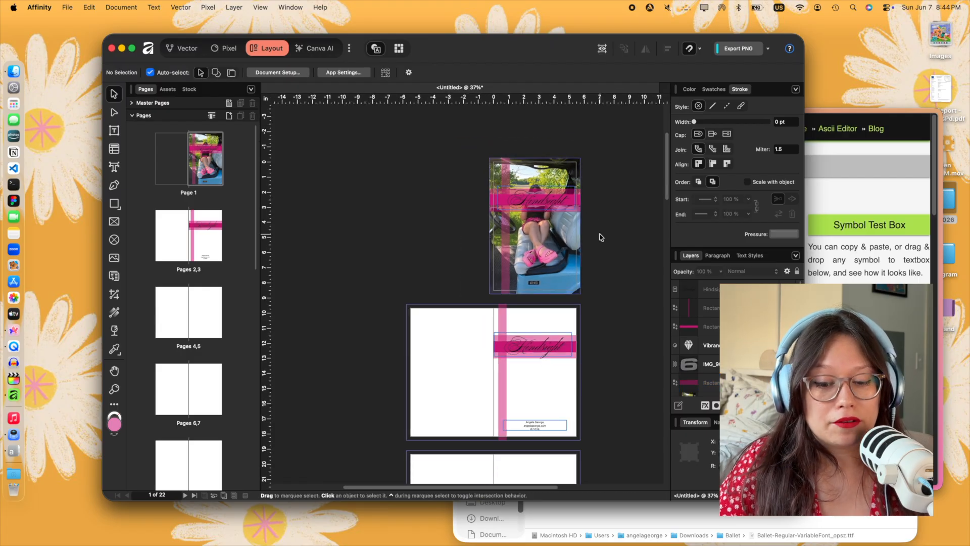
pyautogui.click(467, 320)
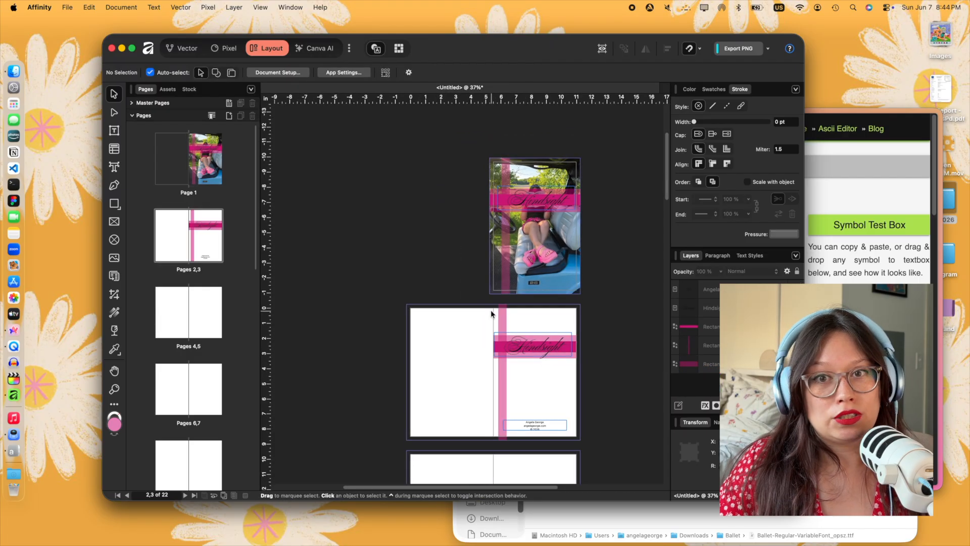
pyautogui.scroll(3, 490, 311)
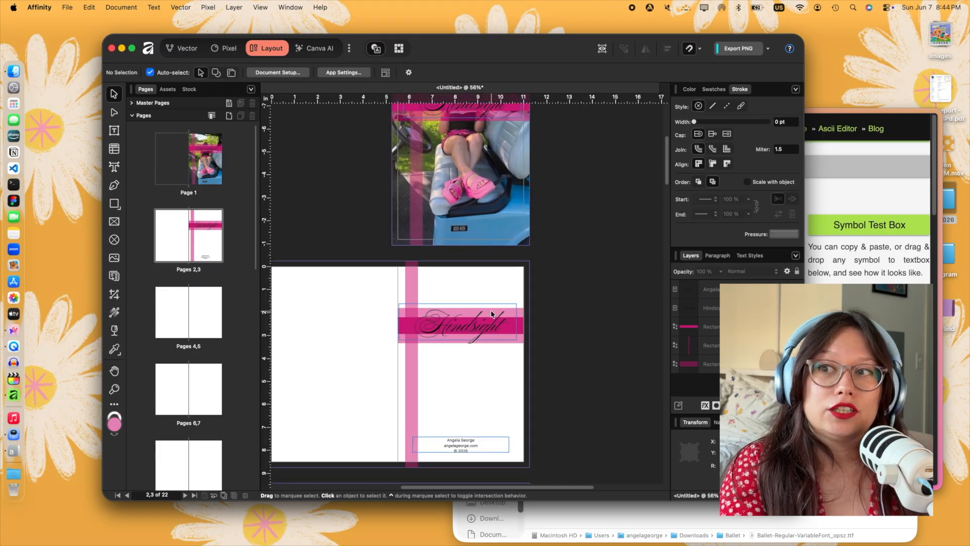
pyautogui.keyDown('alt'); pyautogui.moveTo(449, 448); pyautogui.dragTo(448, 359); pyautogui.keyUp('alt')
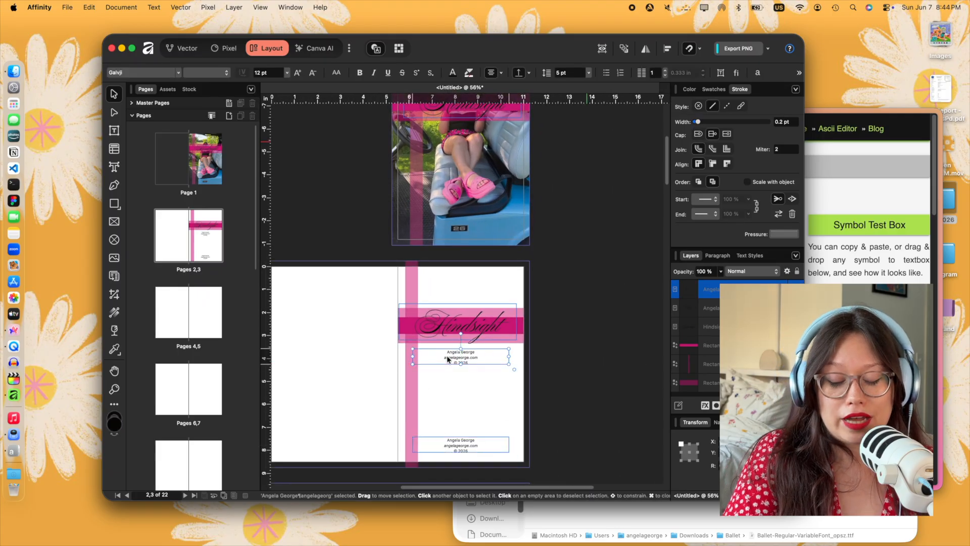
pyautogui.doubleClick(441, 356)
pyautogui.press('super+a')
pyautogui.write('Vol. 1')
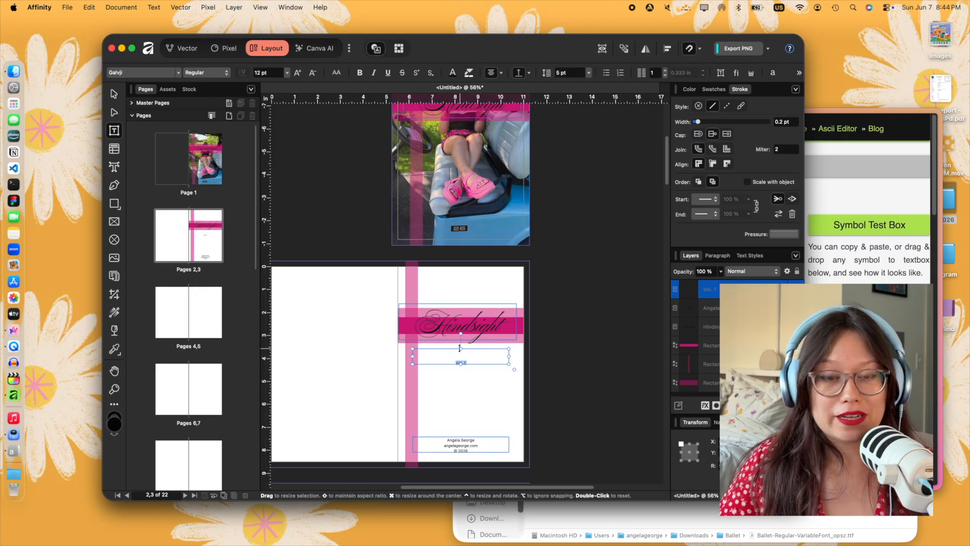
pyautogui.press('Escape')
pyautogui.click(578, 304)
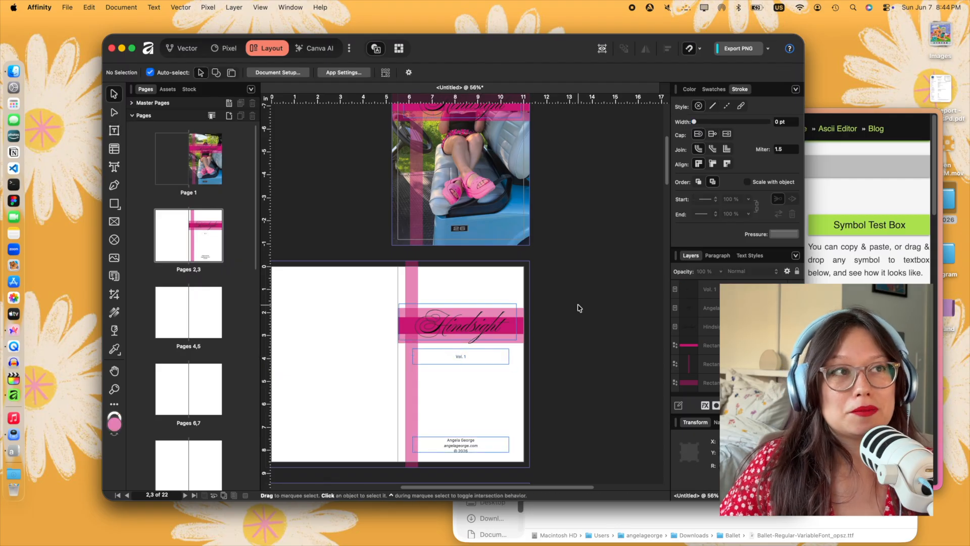
# - Trim the lower edge of the "Vol. 1" frame close to its text
pyautogui.click(461, 357)
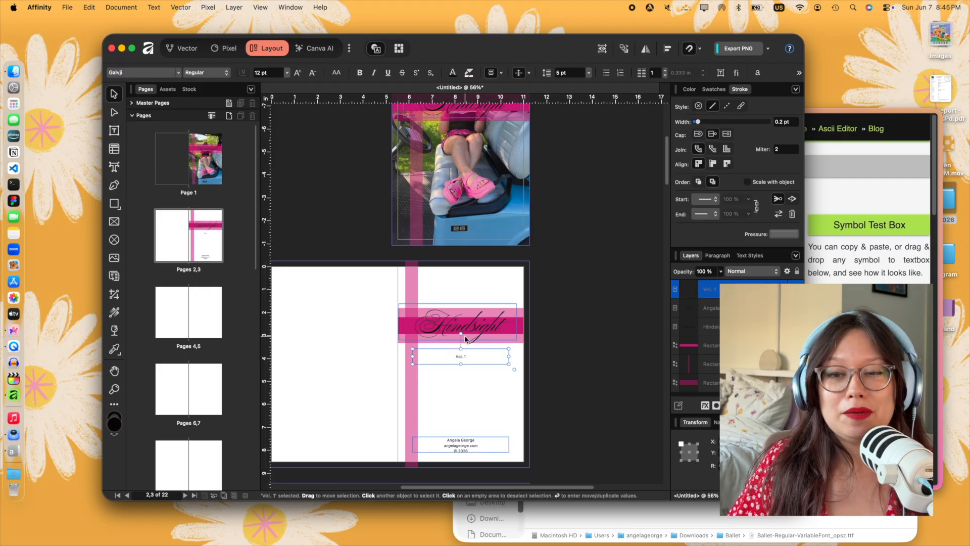
pyautogui.moveTo(461, 364); pyautogui.dragTo(461, 357)
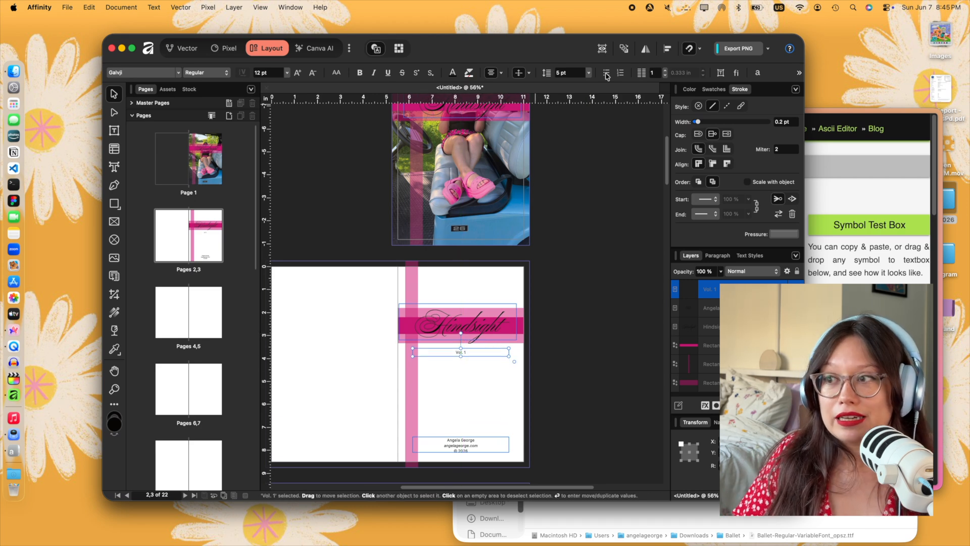
pyautogui.click(666, 50)
pyautogui.moveTo(466, 353); pyautogui.dragTo(469, 355)
pyautogui.click(530, 357)
# - Turn on the preview view to hide the bleed, margin guides and frame outlines, and check the cover
pyautogui.click(320, 6)
pyautogui.moveTo(261, 8)
pyautogui.moveTo(294, 188)
pyautogui.click(283, 78)
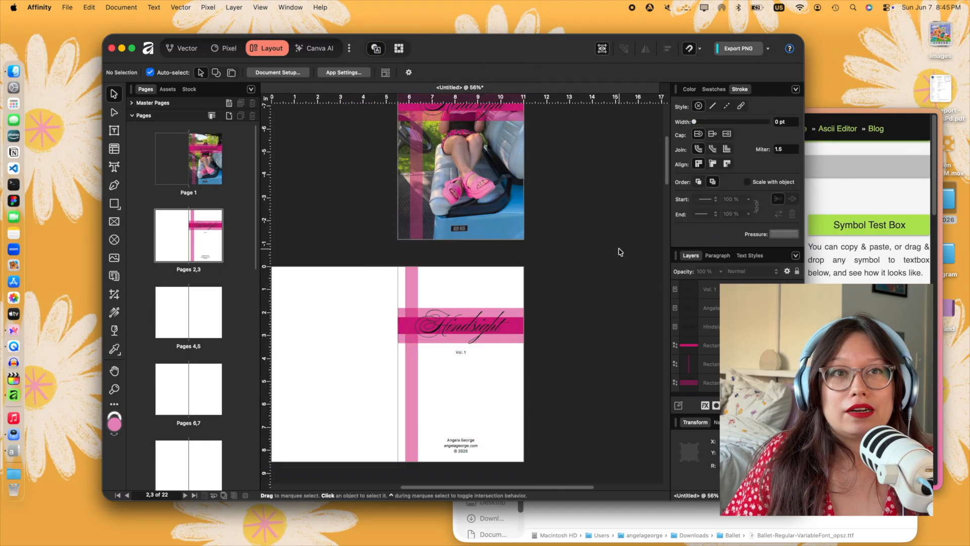
pyautogui.scroll(3, 575, 237)
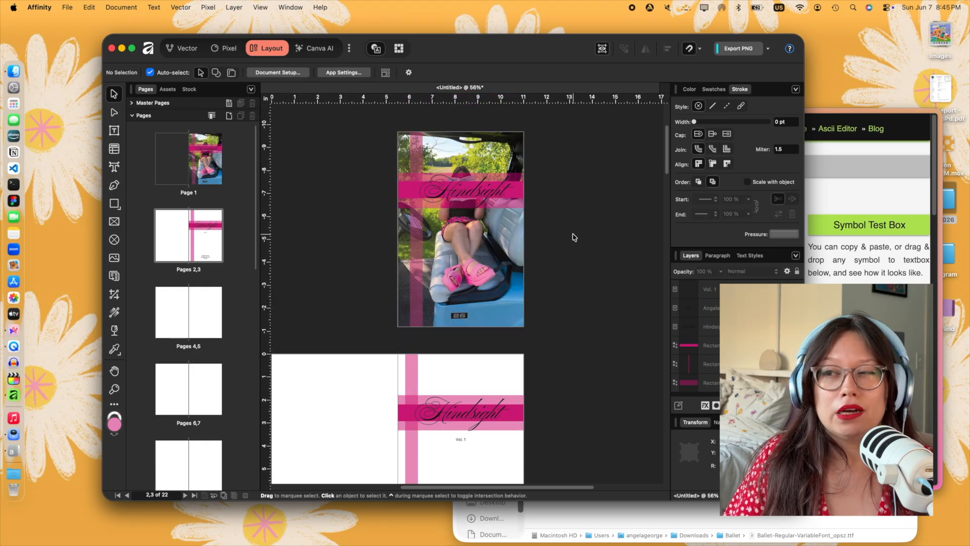
# - Left-align the cover's Hindsight title in its frame and nudge it slightly upward
pyautogui.click(484, 189)
pyautogui.click(492, 75)
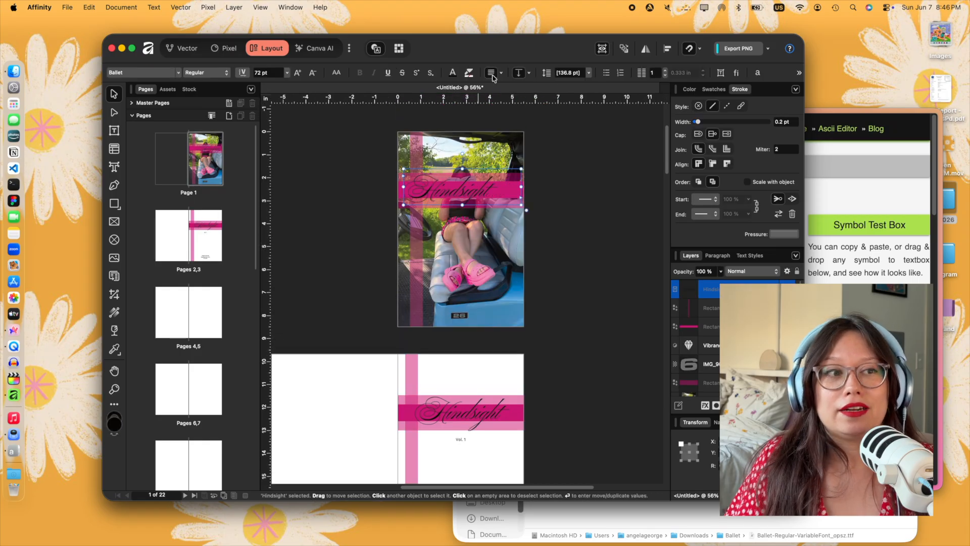
pyautogui.click(565, 185)
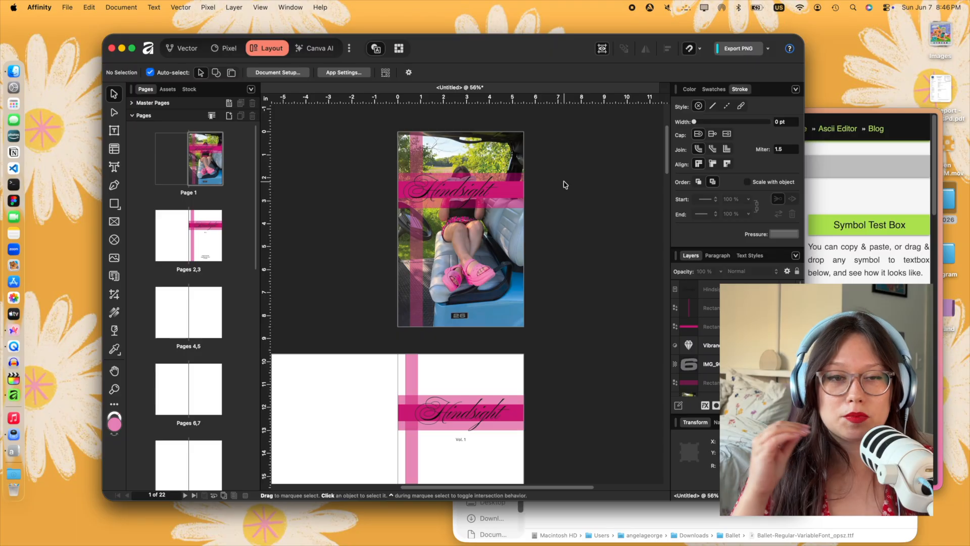
pyautogui.click(469, 194)
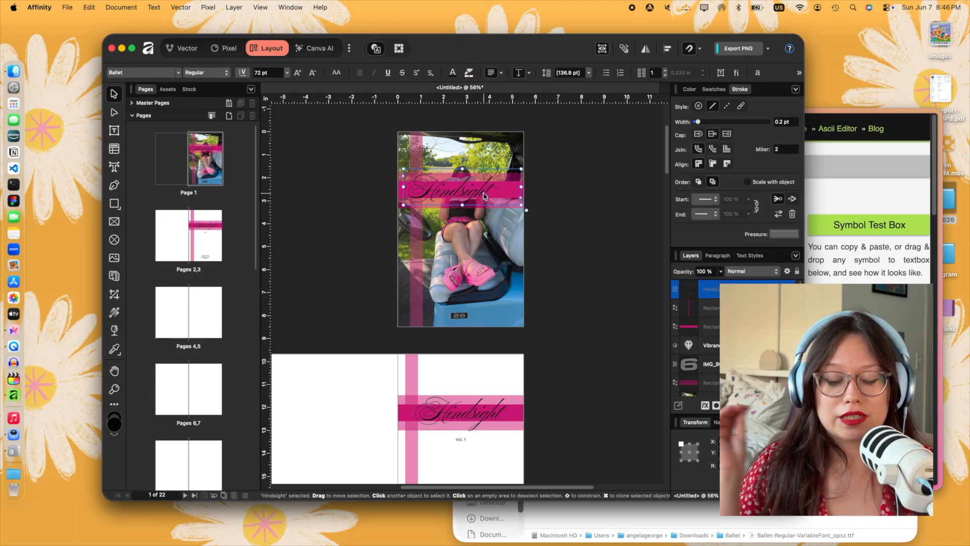
pyautogui.click(464, 218)
pyautogui.click(476, 195)
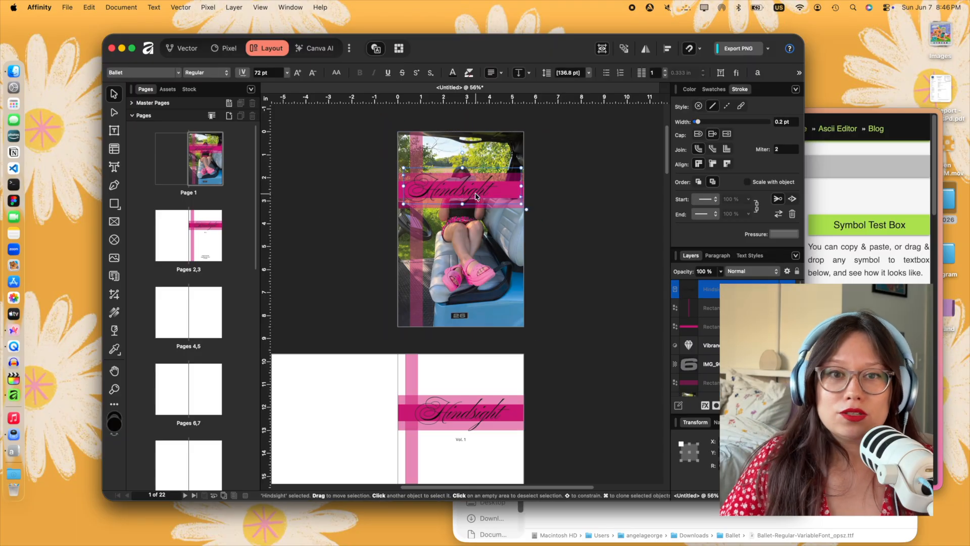
pyautogui.click(539, 214)
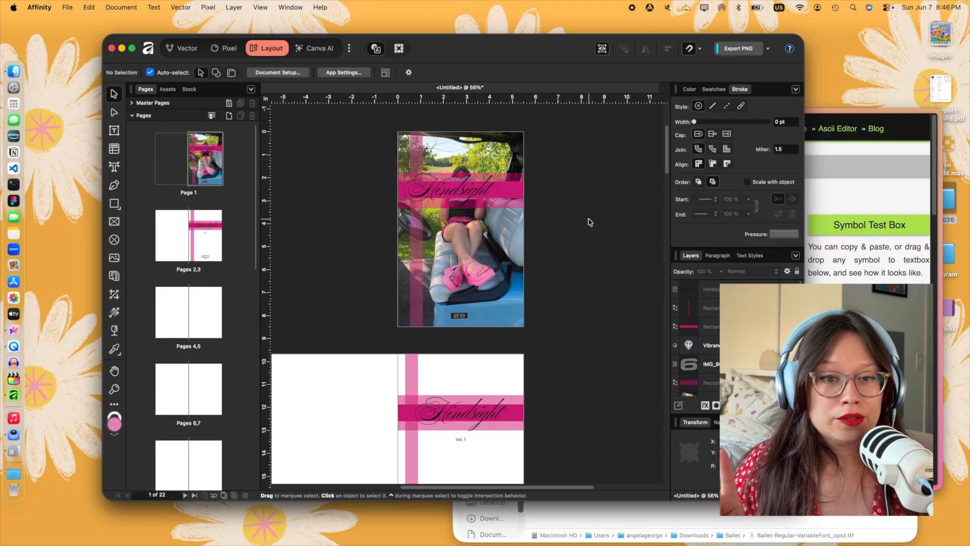
pyautogui.scroll(-6, 590, 224)
pyautogui.scroll(6, 505, 233)
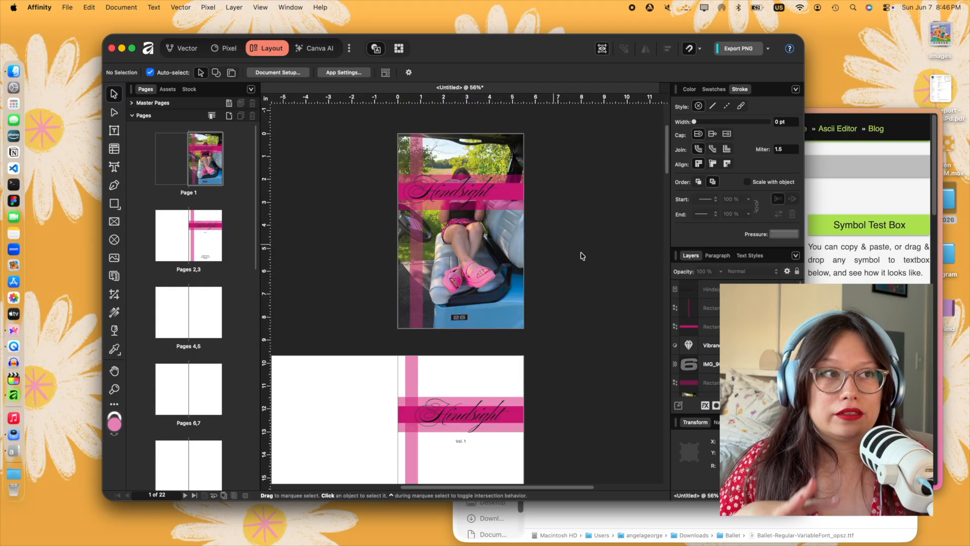
pyautogui.scroll(-6, 530, 240)
pyautogui.scroll(5, 556, 247)
pyautogui.scroll(-5, 585, 256)
pyautogui.scroll(-7, 586, 256)
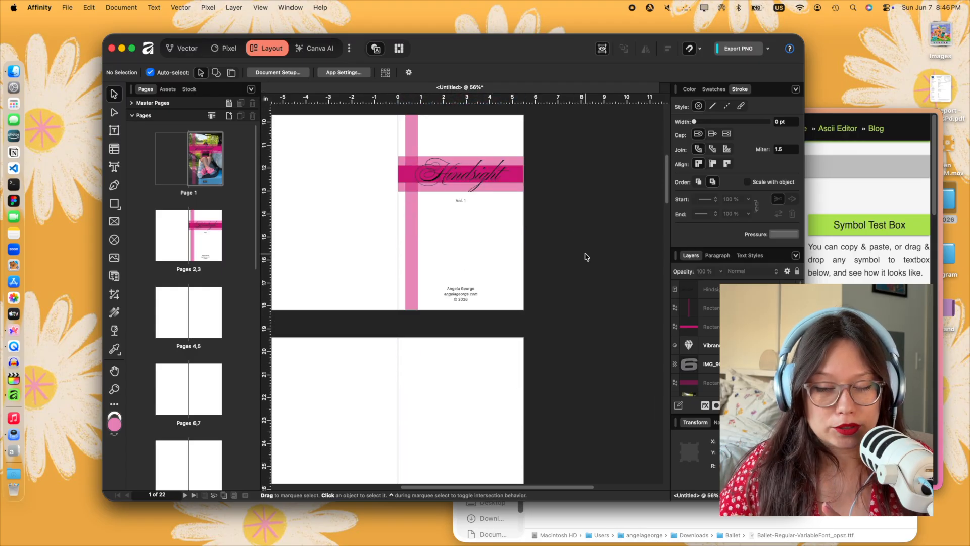
pyautogui.hscroll(-3, 590, 267)
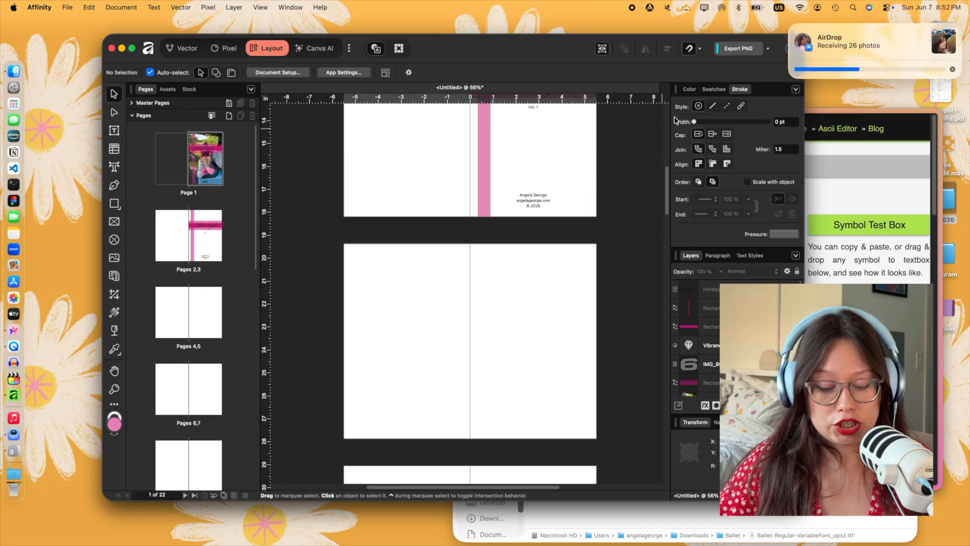
# - Switch to Finder and move the AirDropped photos from Downloads into the YIR 2026 folder
pyautogui.click(829, 521)
pyautogui.moveTo(869, 112); pyautogui.dragTo(822, 315)
pyautogui.click(829, 217)
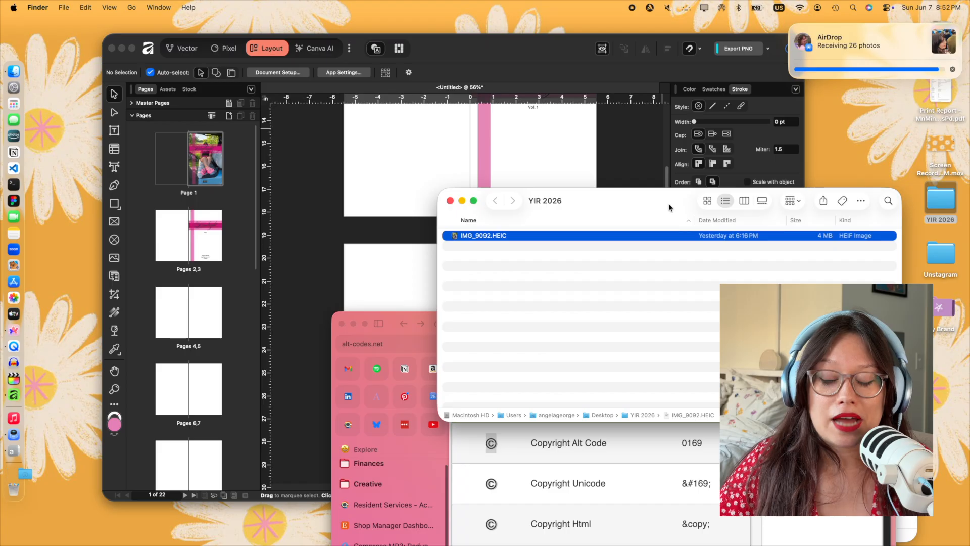
pyautogui.click(810, 69)
pyautogui.moveTo(555, 368); pyautogui.dragTo(548, 292)
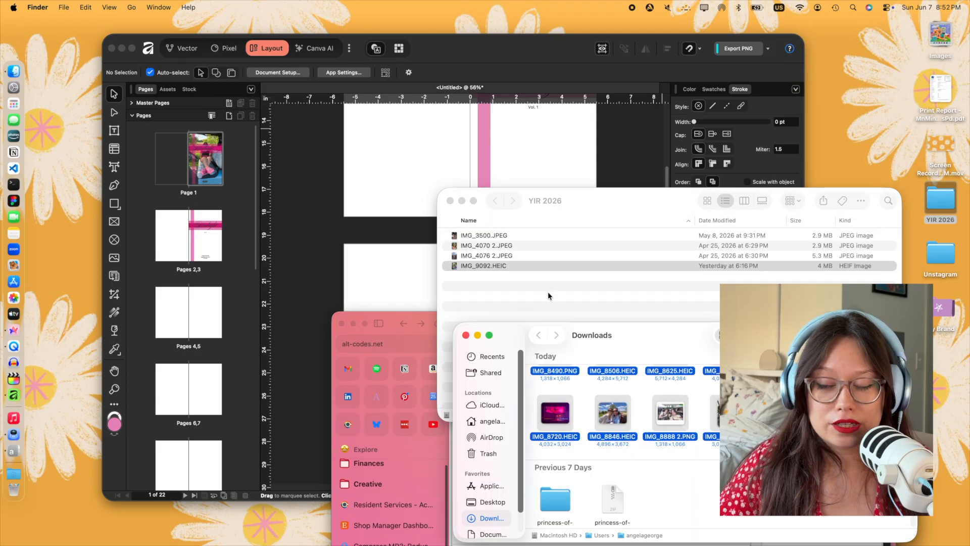
pyautogui.click(578, 223)
# - Place IMG_8996.heic from the YIR 2026 folder on the spread of pages 4 and 5
pyautogui.click(420, 256)
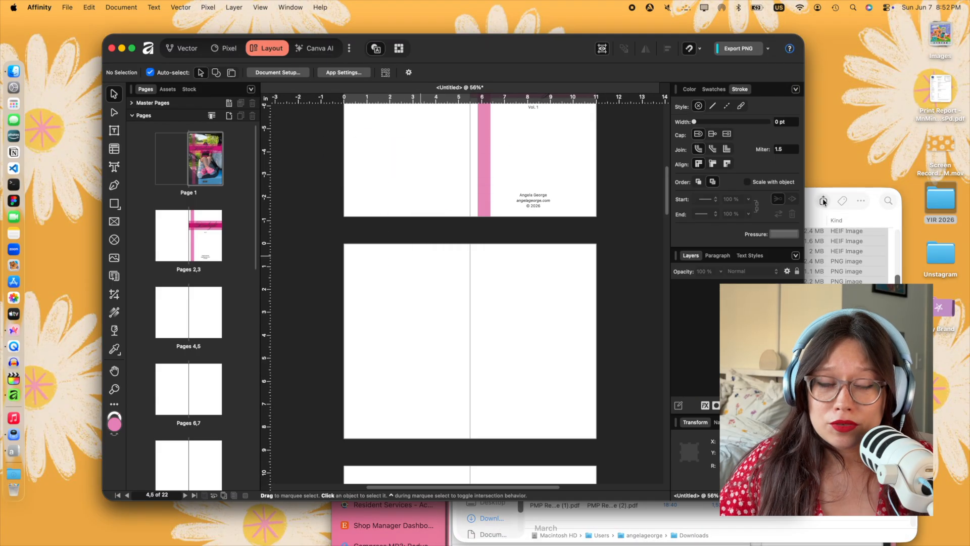
pyautogui.click(831, 222)
pyautogui.click(662, 281)
pyautogui.scroll(-1, 627, 303)
pyautogui.moveTo(470, 397); pyautogui.dragTo(368, 371)
# - Scale and position the skyline photo so it covers the whole spread of pages 4 and 5 past its edges
pyautogui.moveTo(485, 388); pyautogui.dragTo(551, 377)
pyautogui.moveTo(299, 197); pyautogui.dragTo(384, 262)
pyautogui.moveTo(460, 337)
pyautogui.mouseDown()
pyautogui.moveTo(396, 298)
pyautogui.moveTo(449, 330)
pyautogui.mouseUp()
pyautogui.press('super+z')
pyautogui.moveTo(596, 446); pyautogui.dragTo(575, 431)
pyautogui.moveTo(516, 368); pyautogui.dragTo(527, 374)
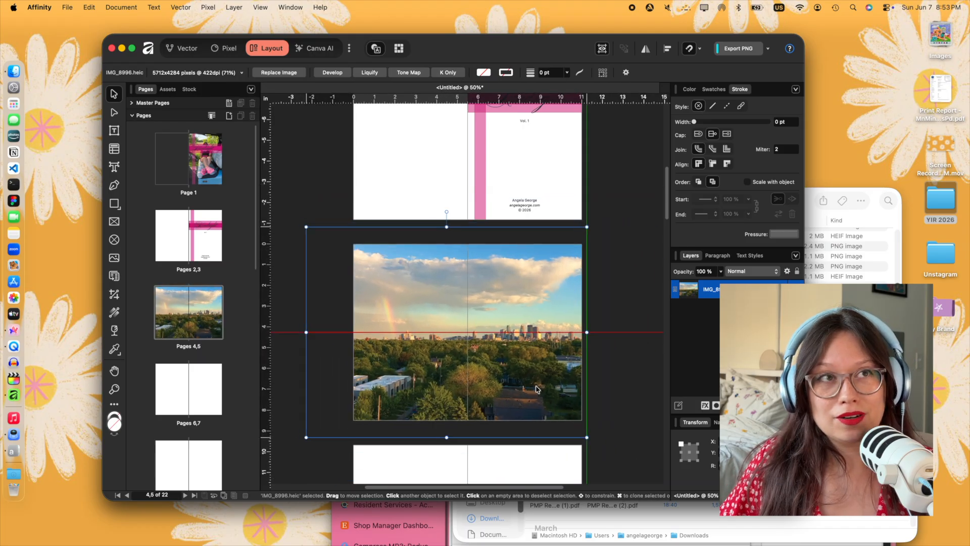
pyautogui.click(595, 369)
pyautogui.click(460, 360)
pyautogui.click(595, 340)
# - Place the hibiscus photo IMG_8974.HEIC on page 6 and scale it to nearly the page width, leaving white margins
pyautogui.scroll(-2, 595, 340)
pyautogui.click(853, 217)
pyautogui.moveTo(512, 378); pyautogui.dragTo(422, 417)
pyautogui.scroll(-2, 426, 447)
pyautogui.scroll(-2, 426, 448)
pyautogui.click(400, 363)
pyautogui.moveTo(329, 166); pyautogui.dragTo(422, 291)
pyautogui.moveTo(478, 408); pyautogui.dragTo(420, 390)
pyautogui.moveTo(479, 274); pyautogui.dragTo(463, 296)
pyautogui.moveTo(397, 334); pyautogui.dragTo(393, 323)
pyautogui.click(612, 286)
# - Move the YIR 2026 folder window aside and place IMG_8888 2.PNG near the top of page 8
pyautogui.click(854, 213)
pyautogui.moveTo(578, 208); pyautogui.dragTo(717, 197)
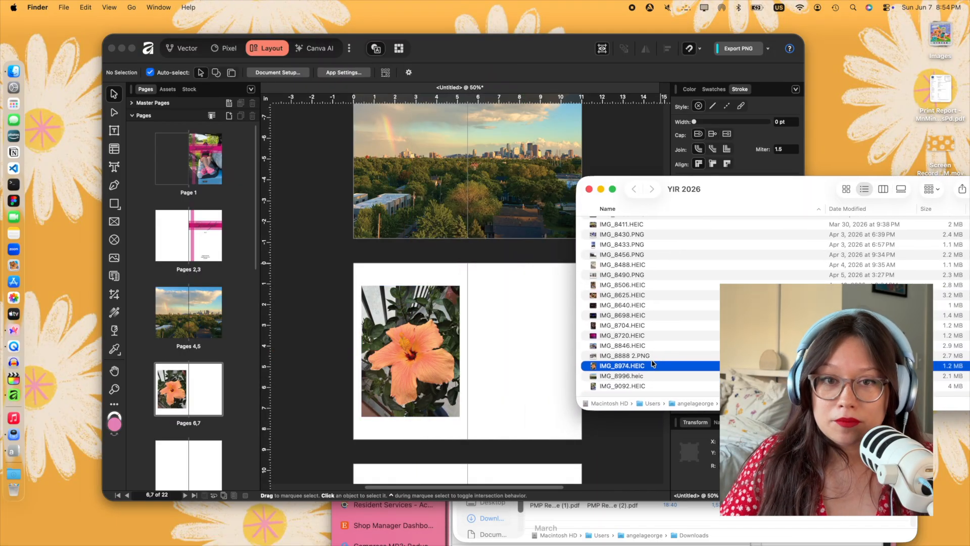
pyautogui.click(651, 357)
pyautogui.scroll(-5, 497, 372)
pyautogui.moveTo(619, 357); pyautogui.dragTo(400, 368)
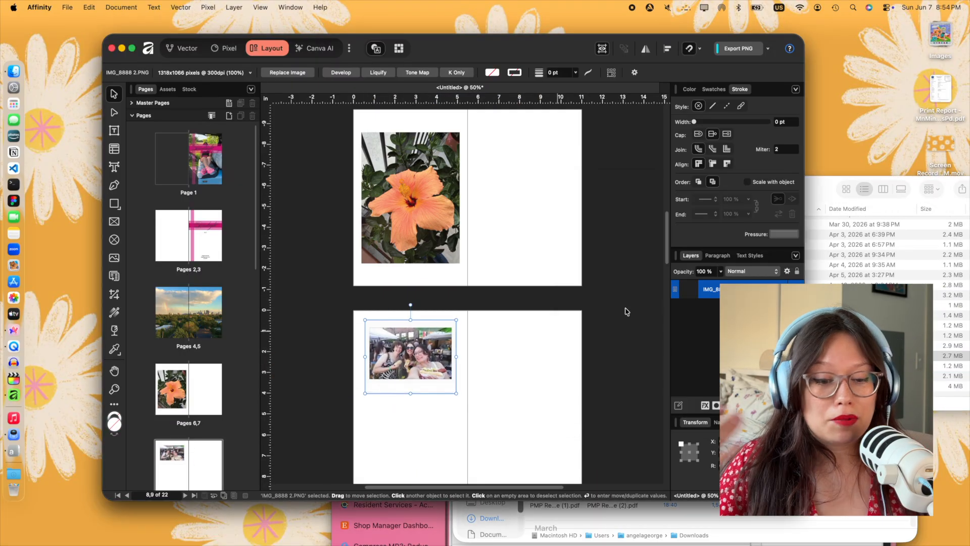
# - Place IMG_8846.HEIC on page 7 and scale it to reach the outer page edge beside the hibiscus photo
pyautogui.click(832, 193)
pyautogui.moveTo(371, 244); pyautogui.dragTo(483, 212)
pyautogui.scroll(-1, 498, 334)
pyautogui.scroll(4, 498, 335)
pyautogui.moveTo(528, 344); pyautogui.dragTo(517, 293)
pyautogui.moveTo(455, 216); pyautogui.dragTo(479, 236)
pyautogui.moveTo(557, 301)
pyautogui.mouseDown()
pyautogui.moveTo(529, 291)
pyautogui.moveTo(552, 303)
pyautogui.mouseUp()
pyautogui.click(540, 359)
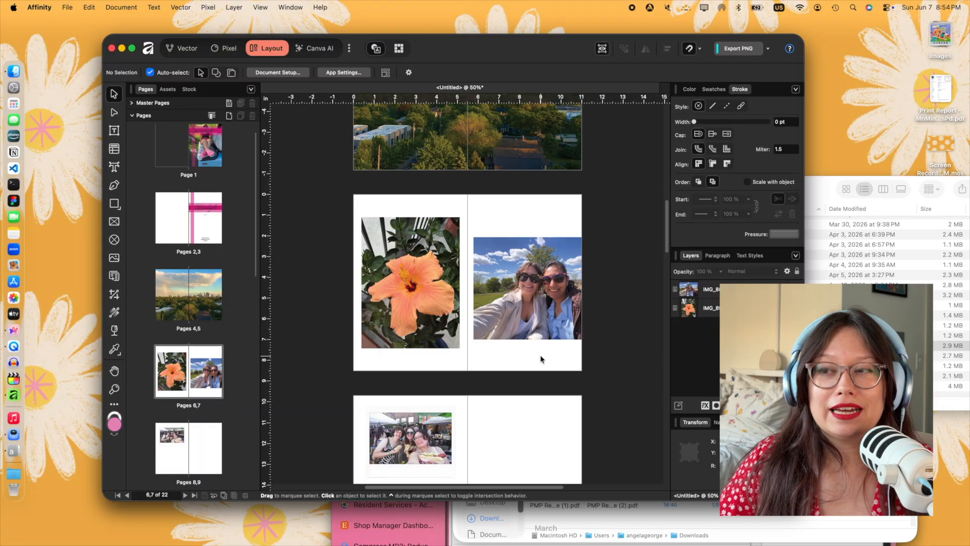
# - Place the concert photos IMG_8720.HEIC, IMG_8704.HEIC and IMG_8698.HEIC on pages 10 and 11, and a dark stage photo on the next spread
pyautogui.click(879, 260)
pyautogui.scroll(-8, 557, 340)
pyautogui.moveTo(606, 334); pyautogui.dragTo(525, 346)
pyautogui.moveTo(587, 316); pyautogui.dragTo(522, 331)
pyautogui.scroll(-3, 516, 324)
pyautogui.moveTo(503, 273); pyautogui.dragTo(449, 485)
pyautogui.click(489, 279)
pyautogui.moveTo(638, 370); pyautogui.dragTo(470, 239)
pyautogui.click(506, 263)
# - Reposition and scale the stage photo IMG_8698.HEIC so it spans the full width of pages 10 and 11 from the top edge
pyautogui.scroll(3, 485, 228)
pyautogui.moveTo(421, 182); pyautogui.dragTo(498, 287)
pyautogui.click(510, 273)
pyautogui.moveTo(594, 206); pyautogui.dragTo(463, 304)
pyautogui.moveTo(425, 362); pyautogui.dragTo(468, 365)
pyautogui.moveTo(439, 285); pyautogui.dragTo(555, 359)
pyautogui.moveTo(481, 348); pyautogui.dragTo(475, 318)
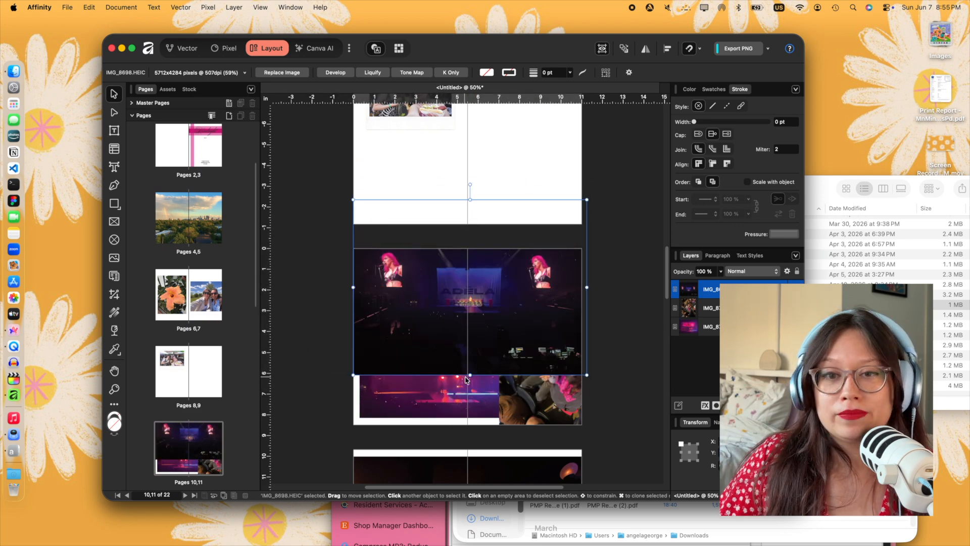
pyautogui.moveTo(586, 376); pyautogui.dragTo(582, 372)
# - Bring IMG_8704.HEIC and IMG_8720.HEIC in front of the stage photo and arrange them overlapping across the lower part of pages 10 and 11
pyautogui.click(552, 400)
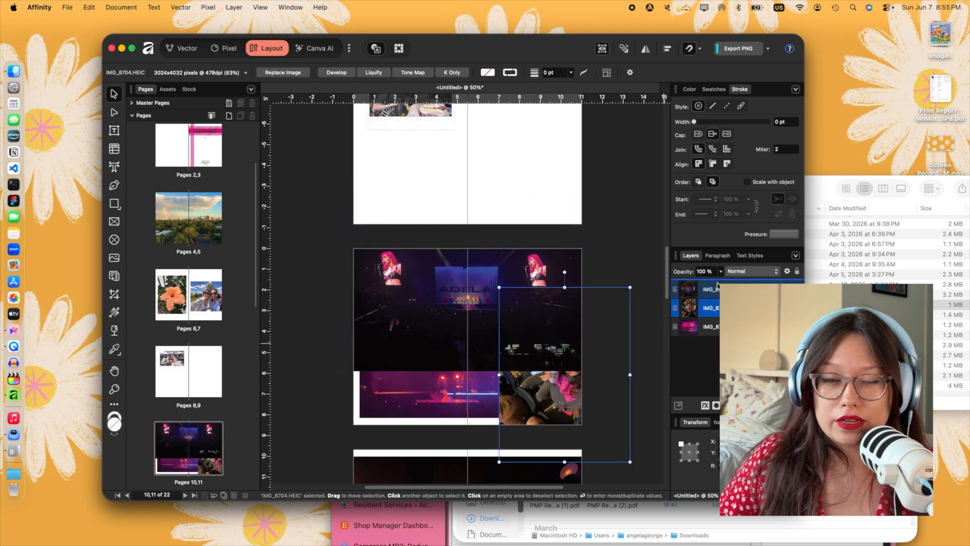
pyautogui.moveTo(717, 283); pyautogui.dragTo(717, 282)
pyautogui.moveTo(542, 397); pyautogui.dragTo(510, 408)
pyautogui.scroll(-1, 523, 364)
pyautogui.moveTo(523, 364); pyautogui.dragTo(523, 355)
pyautogui.moveTo(467, 282); pyautogui.dragTo(506, 333)
pyautogui.moveTo(533, 369); pyautogui.dragTo(506, 343)
pyautogui.moveTo(718, 305); pyautogui.dragTo(718, 304)
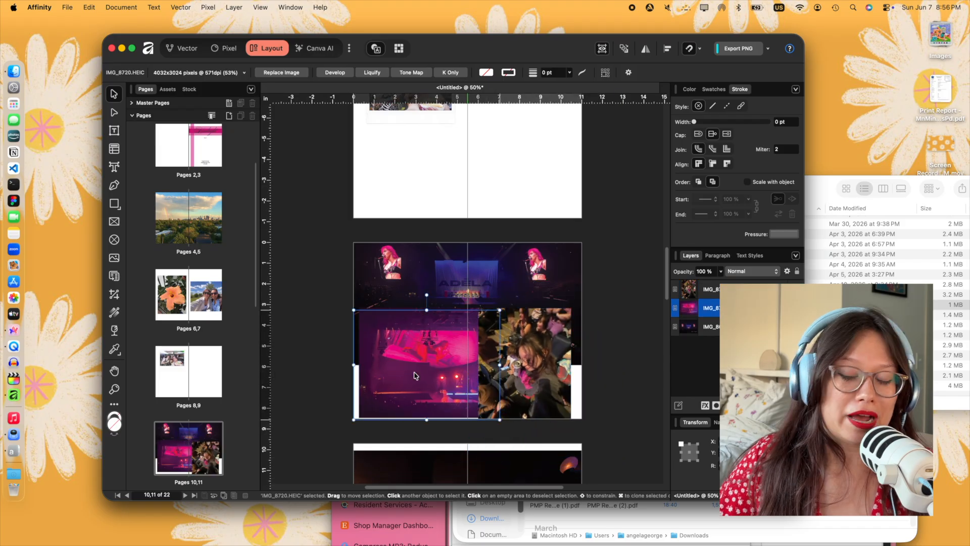
# - Scale the dark bar photo on pages 12 and 13 to the spread's height and align it with the outer edge of page 12
pyautogui.click(552, 394)
pyautogui.scroll(-3, 552, 394)
pyautogui.scroll(-3, 552, 394)
pyautogui.moveTo(552, 394); pyautogui.dragTo(552, 381)
pyautogui.moveTo(323, 468); pyautogui.dragTo(354, 445)
pyautogui.moveTo(427, 405); pyautogui.dragTo(421, 404)
pyautogui.moveTo(561, 388); pyautogui.dragTo(512, 387)
pyautogui.click(629, 361)
# - Place the food photo IMG_8625.HEIC over the lower part of page 13 and enlarge it to the outer page edge
pyautogui.click(837, 218)
pyautogui.click(684, 294)
pyautogui.moveTo(546, 313); pyautogui.dragTo(428, 328)
pyautogui.moveTo(625, 474); pyautogui.dragTo(441, 334)
pyautogui.moveTo(404, 303); pyautogui.dragTo(521, 406)
pyautogui.moveTo(346, 280); pyautogui.dragTo(447, 352)
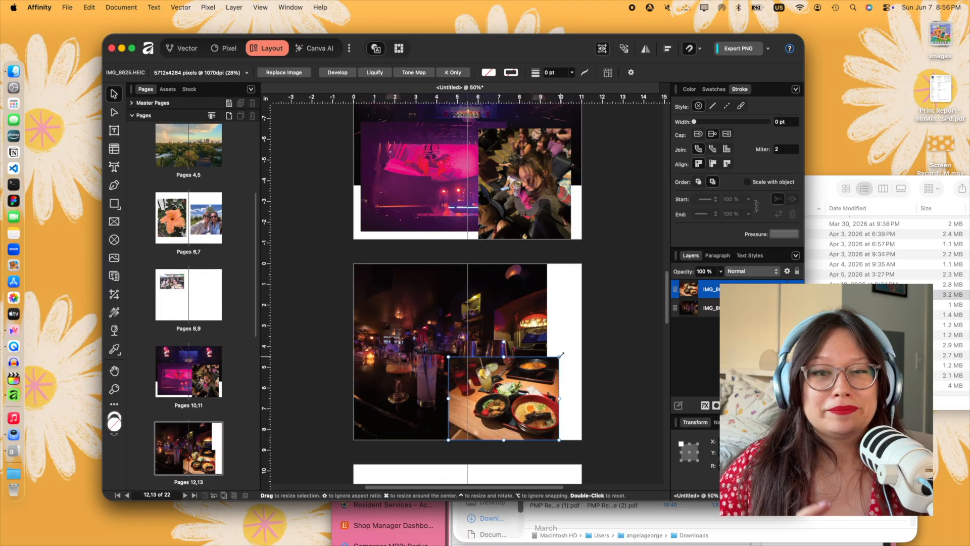
pyautogui.moveTo(561, 355); pyautogui.dragTo(588, 336)
# - Place the birthday cake photo IMG_8506.HEIC on pages 14 and 15 and scale it to cover page 14
pyautogui.click(859, 284)
pyautogui.scroll(-5, 508, 349)
pyautogui.moveTo(508, 350); pyautogui.dragTo(468, 378)
pyautogui.scroll(-2, 469, 378)
pyautogui.moveTo(308, 147); pyautogui.dragTo(472, 366)
pyautogui.moveTo(516, 389); pyautogui.dragTo(387, 269)
pyautogui.click(545, 314)
# - Place the birthday polaroid IMG_8490.PNG on the lower part of page 15, overlapping the cake photo
pyautogui.scroll(-5, 545, 314)
pyautogui.click(821, 196)
pyautogui.click(656, 277)
pyautogui.moveTo(656, 277); pyautogui.dragTo(498, 210)
# - Place the cat photo IMG_8488.HEIC on pages 16 and 17, agree to link the document's images, and scale it to cover the spread
pyautogui.click(664, 264)
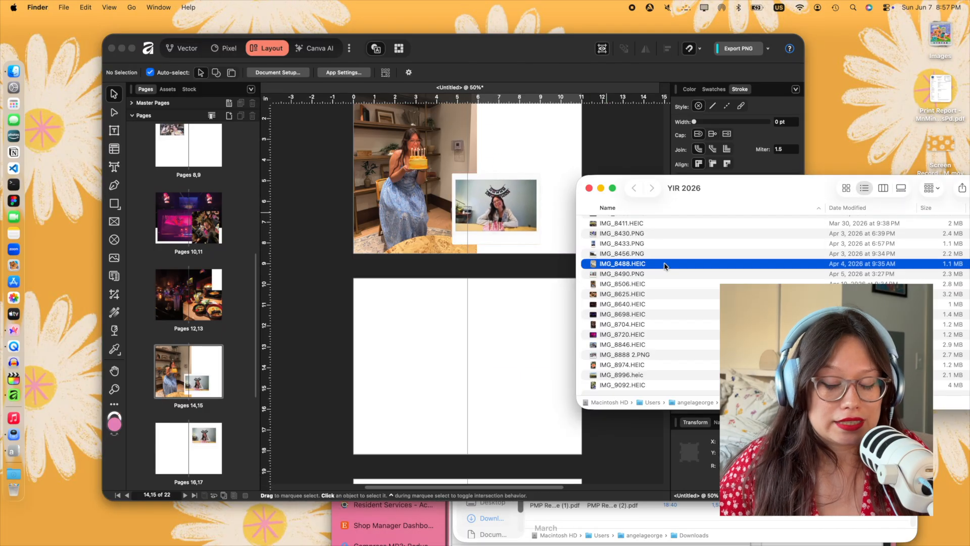
pyautogui.moveTo(513, 362); pyautogui.dragTo(515, 338)
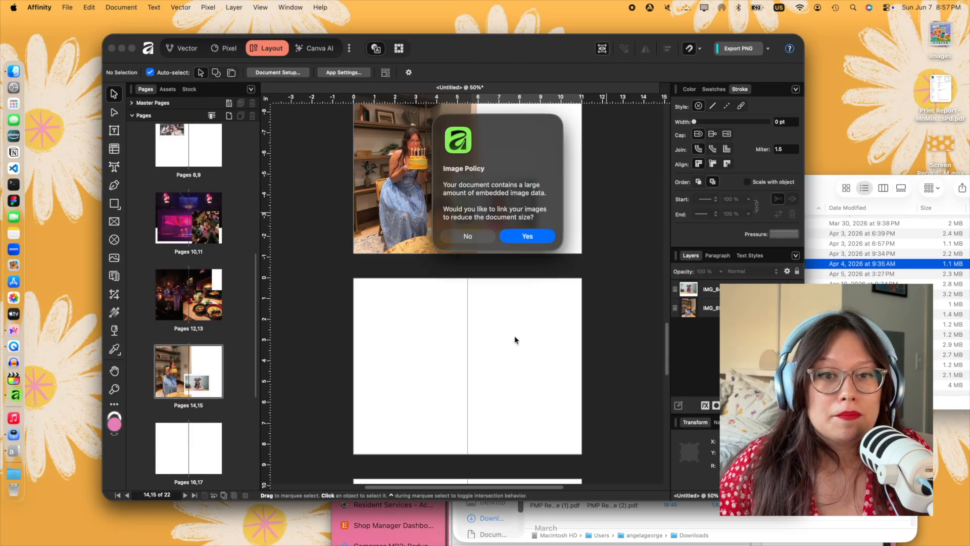
pyautogui.click(525, 236)
pyautogui.moveTo(614, 215); pyautogui.dragTo(577, 237)
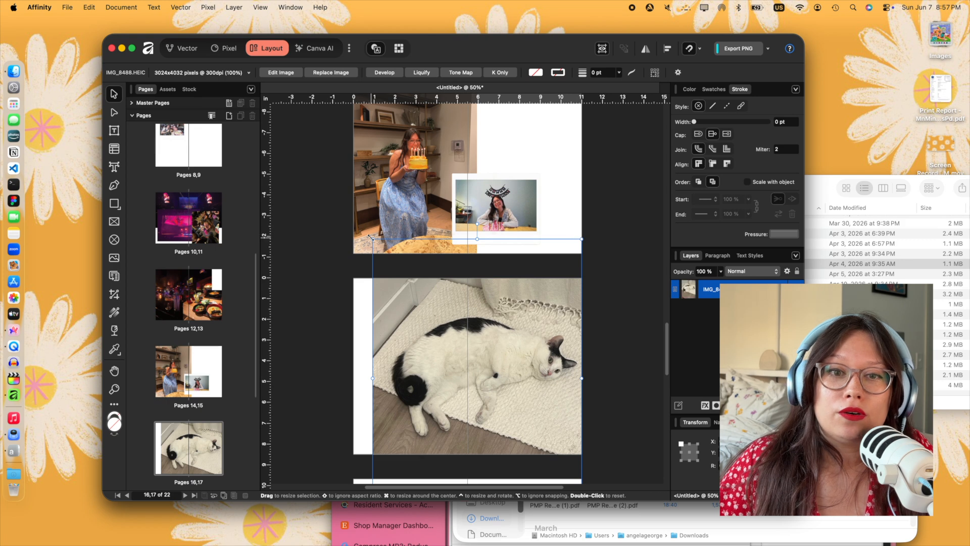
pyautogui.moveTo(370, 236); pyautogui.dragTo(353, 212)
pyautogui.click(586, 195)
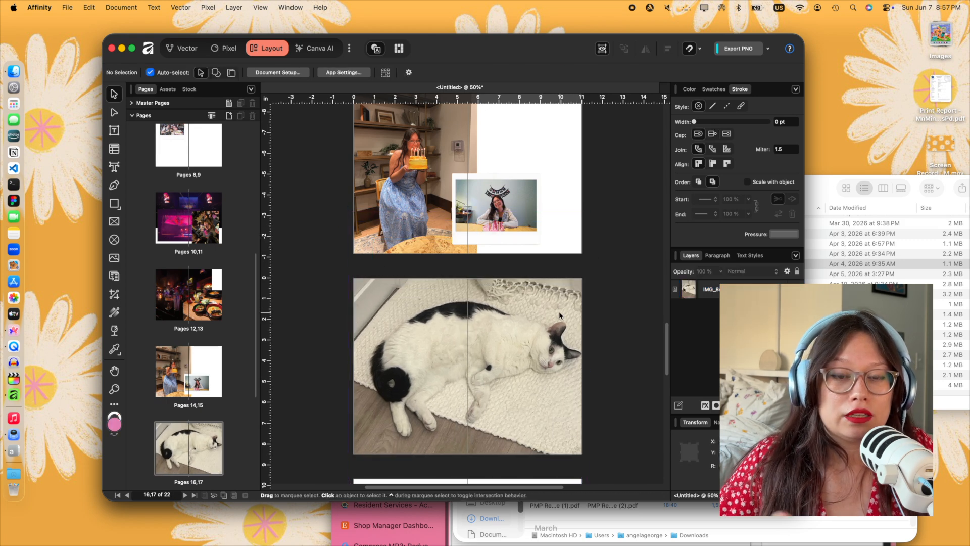
# - Place the polaroids IMG_8456.PNG and IMG_8433.PNG along the tops of pages 18 and 19
pyautogui.scroll(-5, 561, 315)
pyautogui.press('super+Tab')
pyautogui.moveTo(638, 254); pyautogui.dragTo(504, 355)
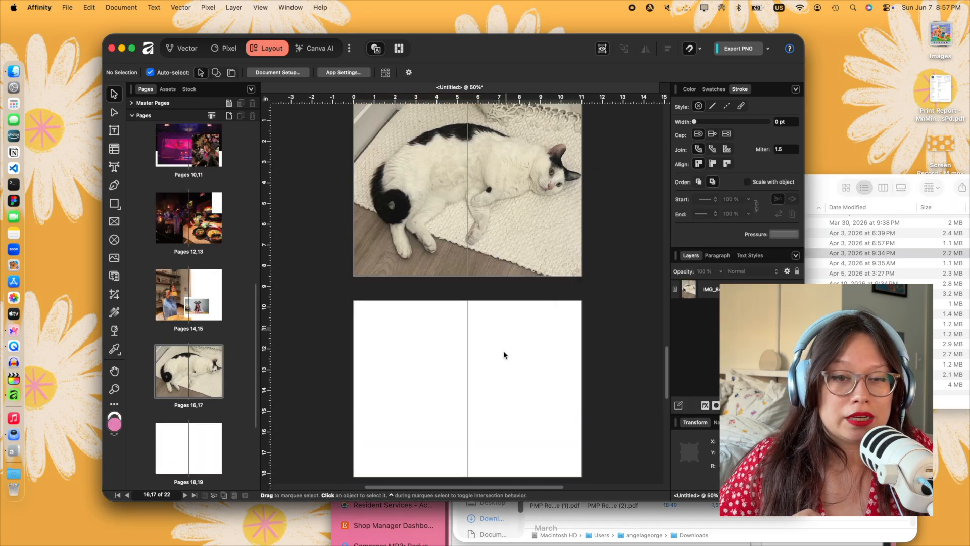
pyautogui.click(809, 187)
pyautogui.moveTo(616, 244); pyautogui.dragTo(533, 346)
pyautogui.moveTo(532, 348); pyautogui.dragTo(411, 348)
# - Place IMG_8430.PNG at the bottom of page 18 and the stadium photo IMG_8411.HEIC, scaled down, at the bottom of page 19
pyautogui.click(811, 188)
pyautogui.moveTo(621, 233); pyautogui.dragTo(394, 445)
pyautogui.click(811, 189)
pyautogui.moveTo(632, 223); pyautogui.dragTo(553, 404)
pyautogui.moveTo(414, 299); pyautogui.dragTo(587, 430)
pyautogui.moveTo(604, 456)
pyautogui.mouseDown()
pyautogui.moveTo(470, 417)
pyautogui.moveTo(488, 416)
pyautogui.mouseUp()
pyautogui.moveTo(496, 362); pyautogui.dragTo(496, 340)
pyautogui.click(631, 307)
# - Place the mural photo IMG_8396.HEIC on pages 18 and 19 and scale it to cover the whole spread
pyautogui.click(832, 190)
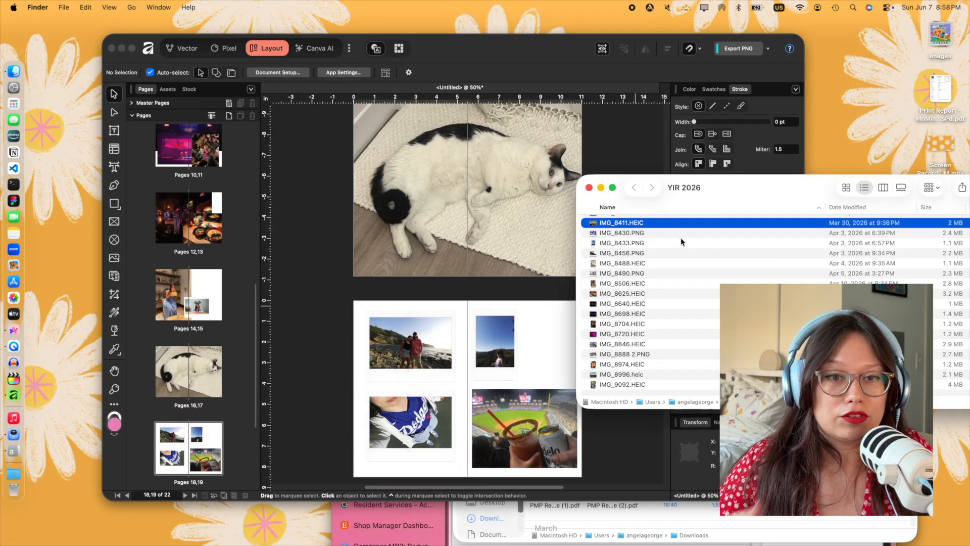
pyautogui.scroll(2, 680, 237)
pyautogui.click(648, 249)
pyautogui.moveTo(544, 348); pyautogui.dragTo(472, 395)
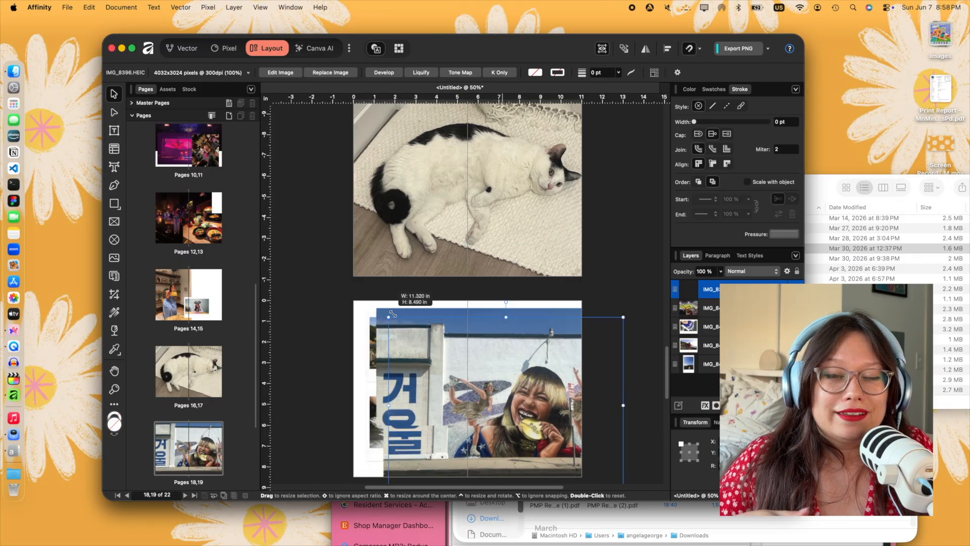
pyautogui.scroll(-2, 538, 388)
pyautogui.moveTo(597, 457); pyautogui.dragTo(582, 446)
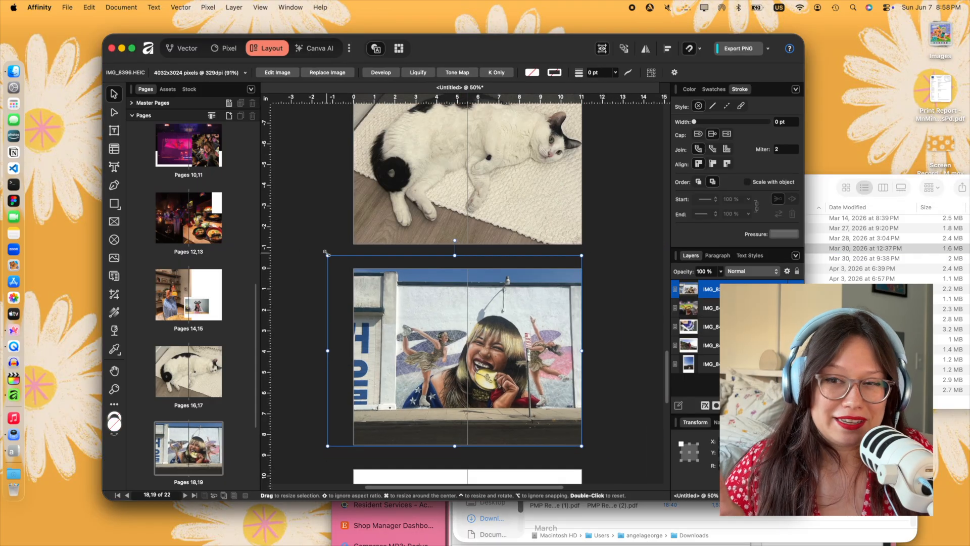
pyautogui.moveTo(327, 256); pyautogui.dragTo(345, 268)
# - Send the mural photo behind the other photos on pages 18 and 19 and move IMG_8411.HEIC to the top of page 19
pyautogui.moveTo(728, 370); pyautogui.dragTo(728, 373)
pyautogui.moveTo(560, 407); pyautogui.dragTo(570, 299)
pyautogui.click(796, 289)
pyautogui.scroll(-4, 609, 272)
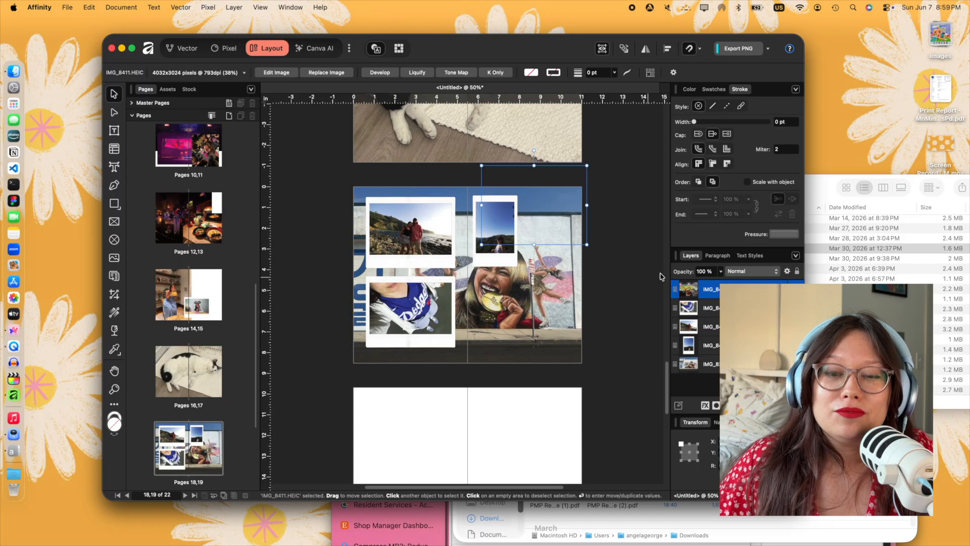
# - Place the beach photo IMG_8372.HEIC on pages 20 and 21, enlarge it to cover the spread and centre it
pyautogui.click(827, 182)
pyautogui.moveTo(660, 237); pyautogui.dragTo(508, 453)
pyautogui.scroll(-4, 466, 345)
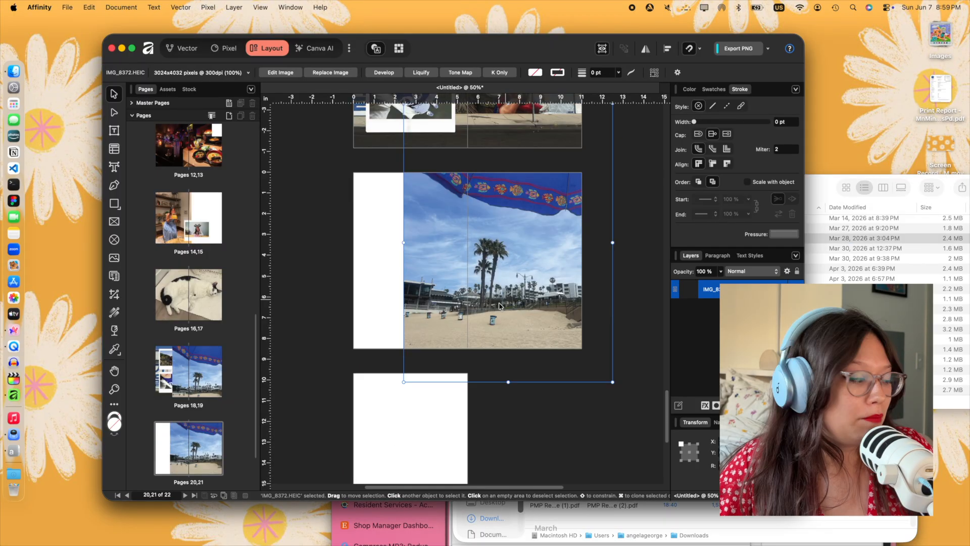
pyautogui.moveTo(404, 143); pyautogui.dragTo(277, 139)
pyautogui.moveTo(435, 228); pyautogui.dragTo(410, 243)
pyautogui.click(643, 293)
pyautogui.moveTo(530, 283); pyautogui.dragTo(538, 272)
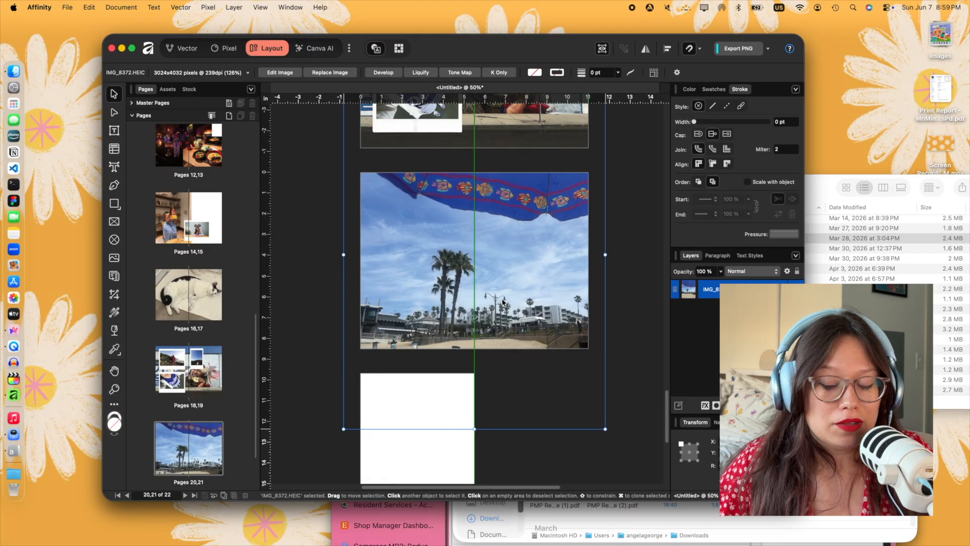
# - Place the sunset bridge photo IMG_8360.heic over the beach photo and scale it so the beach frames it on all sides
pyautogui.click(635, 263)
pyautogui.click(814, 186)
pyautogui.click(621, 221)
pyautogui.moveTo(621, 229); pyautogui.dragTo(456, 251)
pyautogui.moveTo(547, 236); pyautogui.dragTo(579, 210)
pyautogui.moveTo(501, 288); pyautogui.dragTo(506, 287)
pyautogui.click(555, 390)
pyautogui.moveTo(524, 327); pyautogui.dragTo(512, 328)
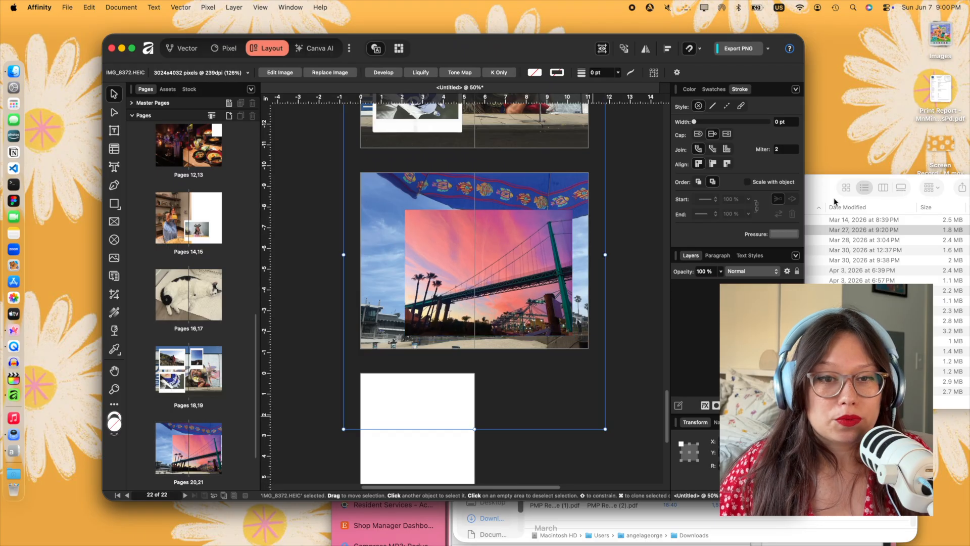
# - Place the polaroid IMG_8091.PNG over the bridge photo on pages 20 and 21
pyautogui.click(814, 195)
pyautogui.scroll(3, 629, 277)
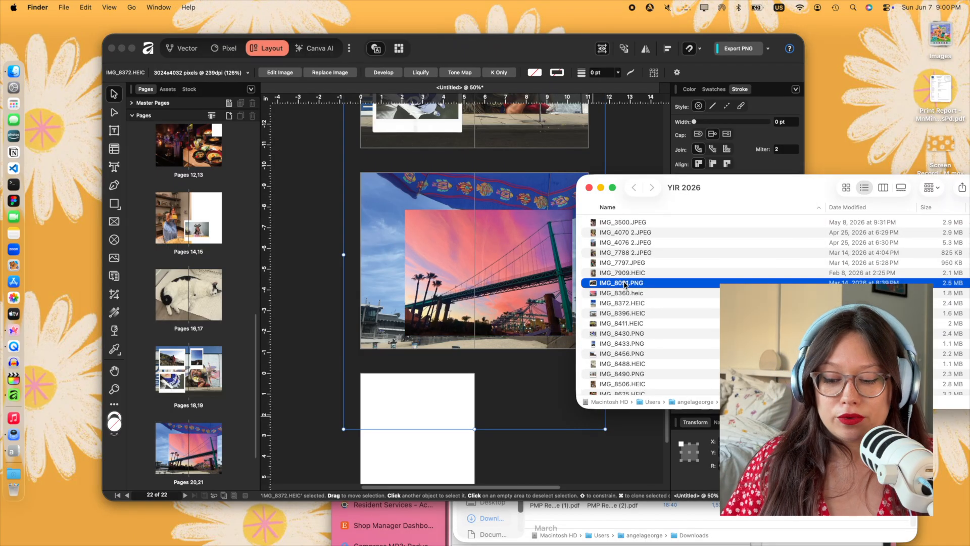
pyautogui.moveTo(507, 282); pyautogui.dragTo(506, 279)
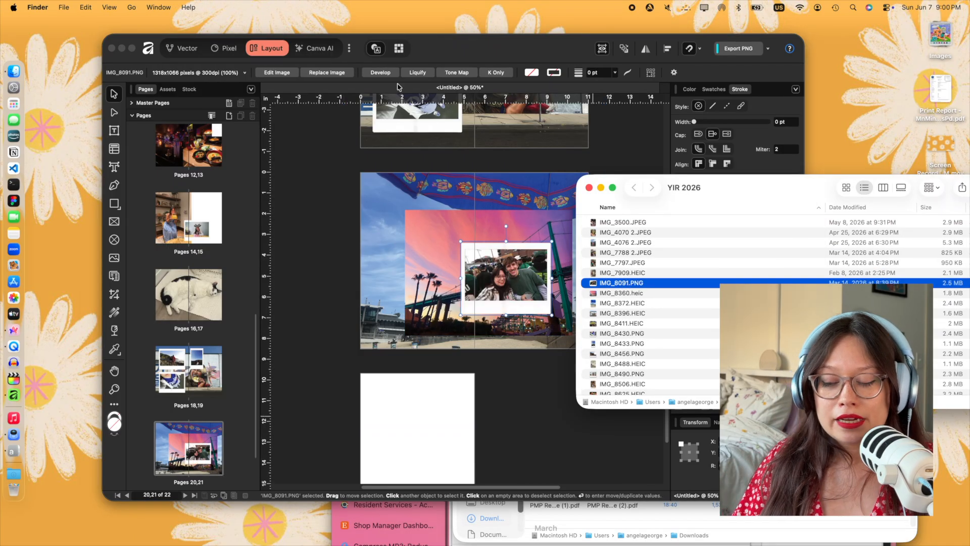
pyautogui.click(298, 130)
# - Add 20 pages after page 19 with no master page
pyautogui.click(121, 7)
pyautogui.moveTo(167, 24)
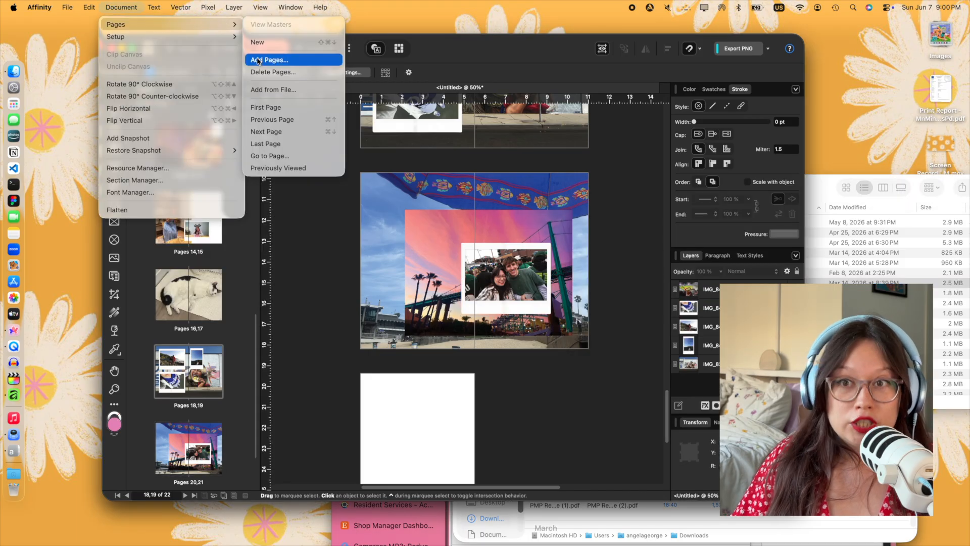
pyautogui.click(269, 59)
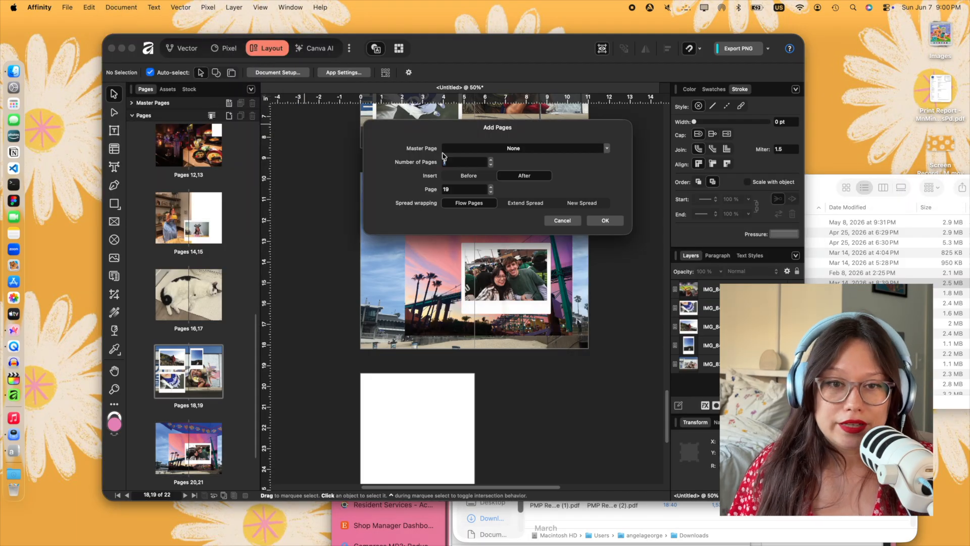
pyautogui.click(604, 220)
# - Move the polaroid IMG_8091.PNG from the bridge spread to the top of page 39
pyautogui.scroll(-20, 575, 323)
pyautogui.scroll(4, 580, 337)
pyautogui.moveTo(508, 311); pyautogui.dragTo(535, 226)
pyautogui.scroll(4, 516, 132)
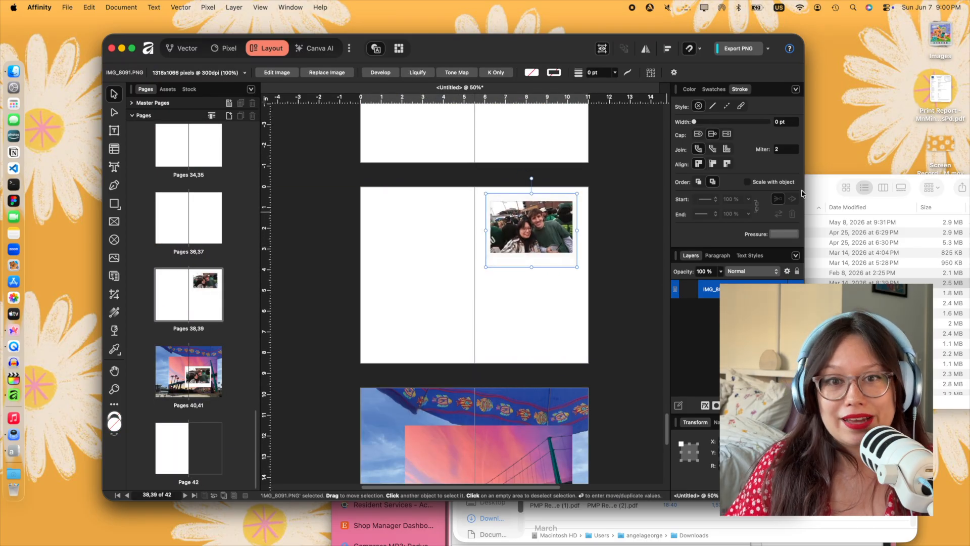
# - Try a photo beside the polaroid, delete it from the spread and move the file IMG_7909.HEIC to the Trash
pyautogui.click(819, 192)
pyautogui.moveTo(519, 297); pyautogui.dragTo(422, 271)
pyautogui.scroll(3, 493, 292)
pyautogui.scroll(5, 447, 259)
pyautogui.press('Delete')
pyautogui.click(826, 190)
pyautogui.press('super+BackSpace')
# - Place IMG_7797.JPEG on page 38 and enlarge it to 120% so it covers the page's width
pyautogui.moveTo(632, 262); pyautogui.dragTo(425, 479)
pyautogui.scroll(-3, 541, 417)
pyautogui.moveTo(460, 348); pyautogui.dragTo(482, 320)
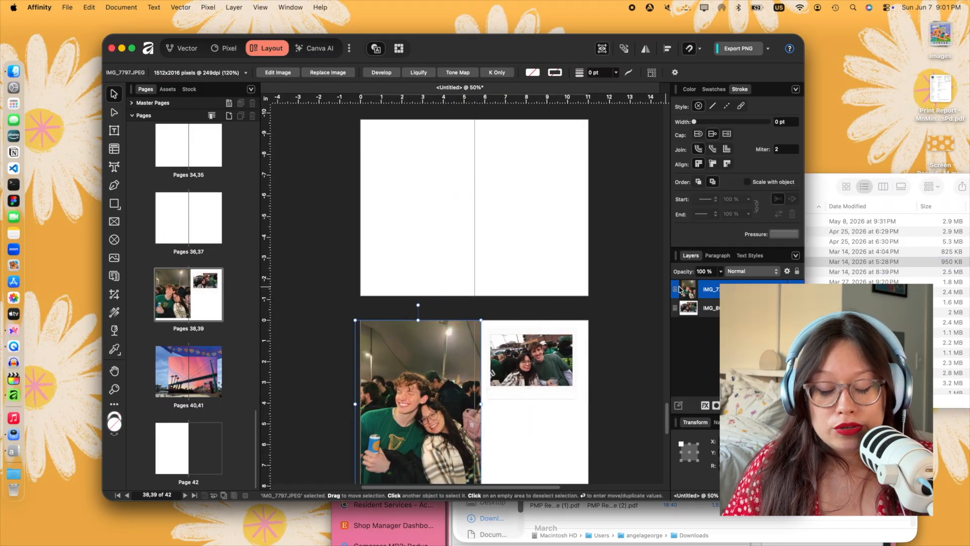
# - Place IMG_7788 2.JPEG against the lower outer edge of page 39 and bring the polaroid IMG_8091.PNG in front of it
pyautogui.click(824, 191)
pyautogui.click(640, 242)
pyautogui.moveTo(634, 252); pyautogui.dragTo(452, 235)
pyautogui.moveTo(480, 287); pyautogui.dragTo(554, 484)
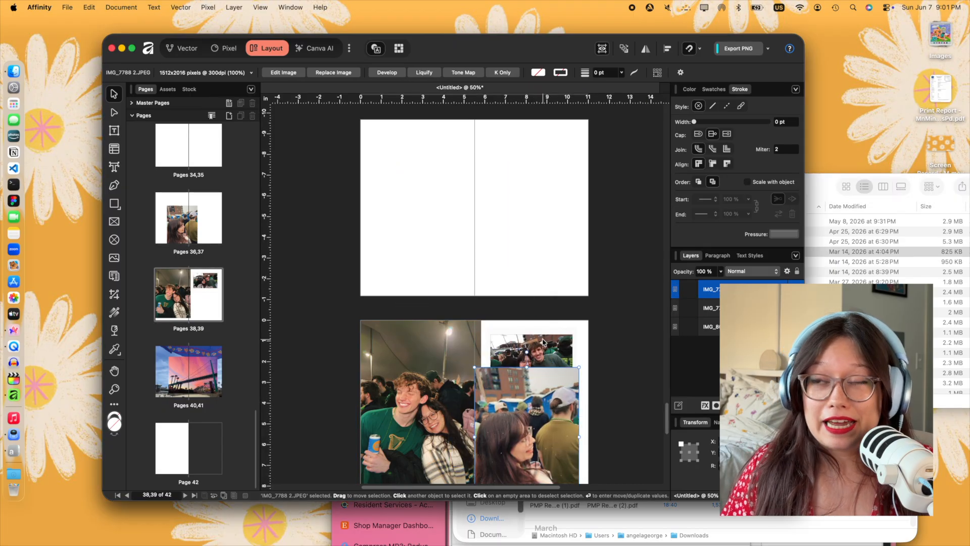
pyautogui.click(532, 349)
pyautogui.moveTo(536, 411); pyautogui.dragTo(547, 369)
pyautogui.scroll(-2, 537, 412)
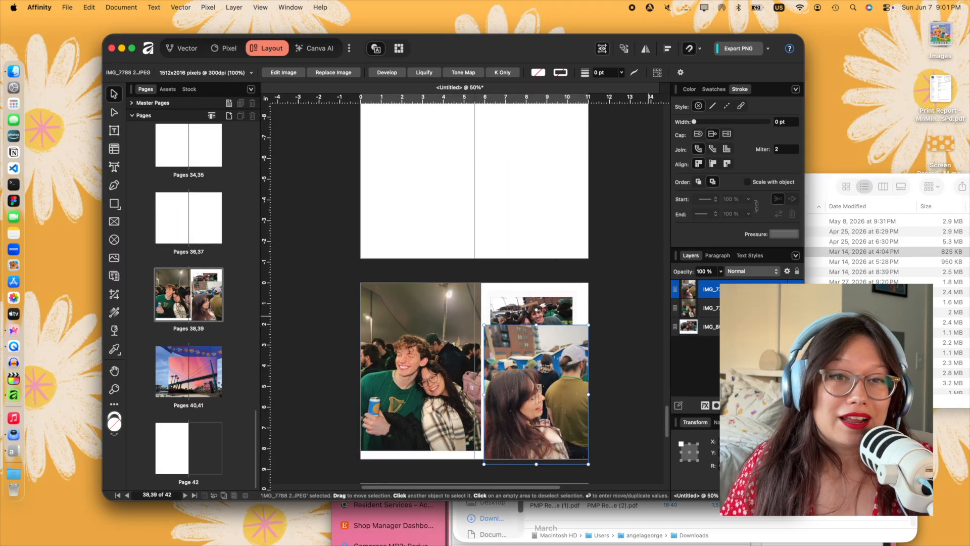
pyautogui.moveTo(726, 283); pyautogui.dragTo(723, 281)
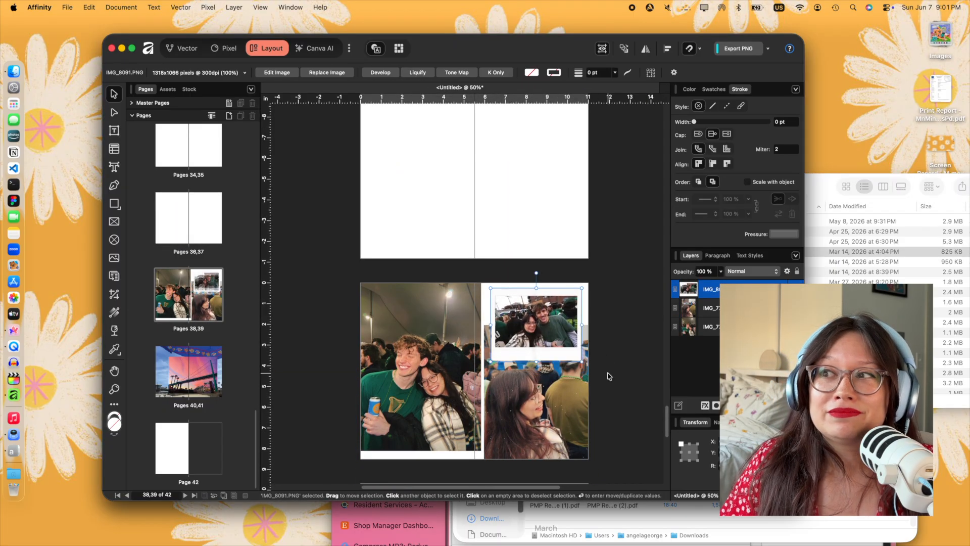
# - Place IMG_4076 2.JPEG, move a blank spread in after pages 12 and 13, and shift the photo onto that spread
pyautogui.click(859, 241)
pyautogui.scroll(15, 495, 238)
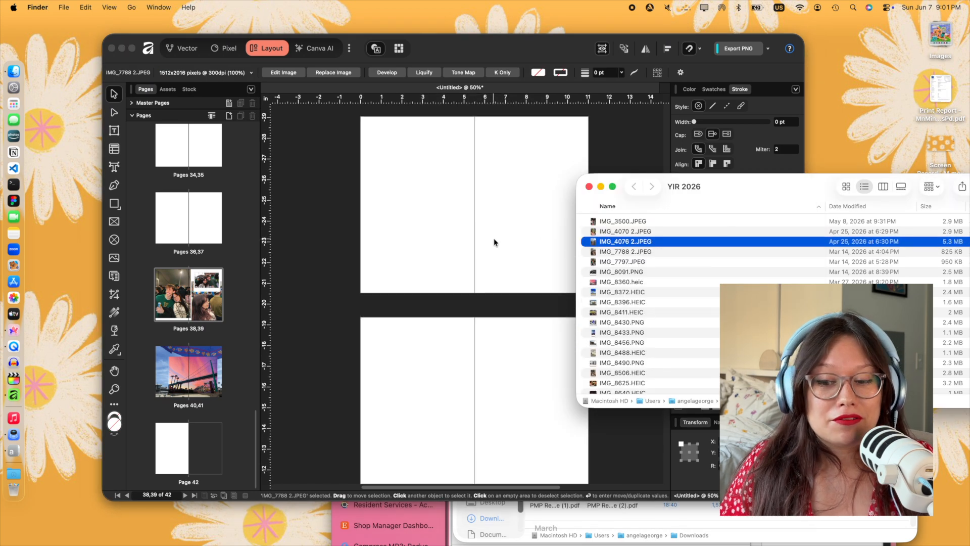
pyautogui.scroll(5, 498, 240)
pyautogui.moveTo(609, 242); pyautogui.dragTo(548, 241)
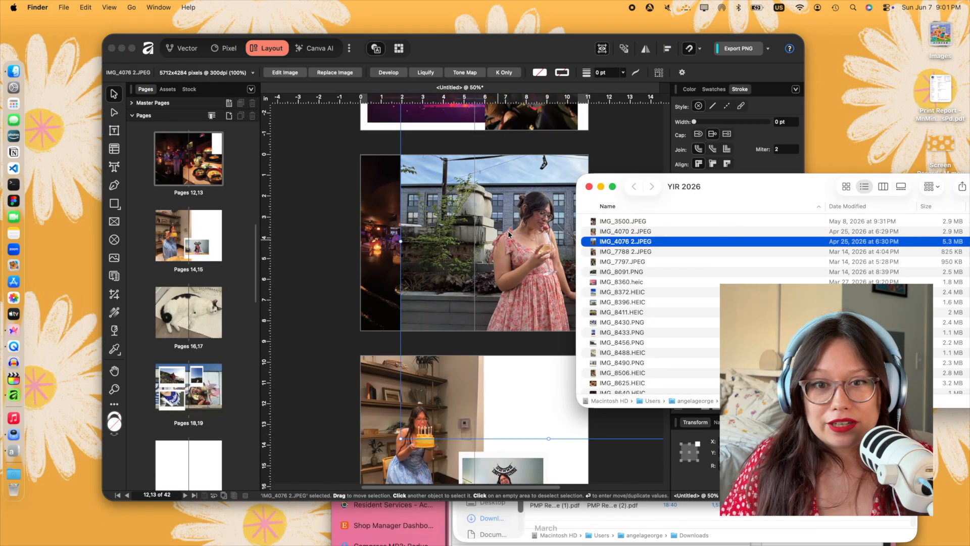
pyautogui.click(184, 456)
pyautogui.moveTo(181, 456); pyautogui.dragTo(161, 207)
pyautogui.moveTo(521, 290); pyautogui.dragTo(446, 470)
# - Scale IMG_4076 2.JPEG down to 71% and reposition it on pages 14 and 15
pyautogui.scroll(-4, 447, 430)
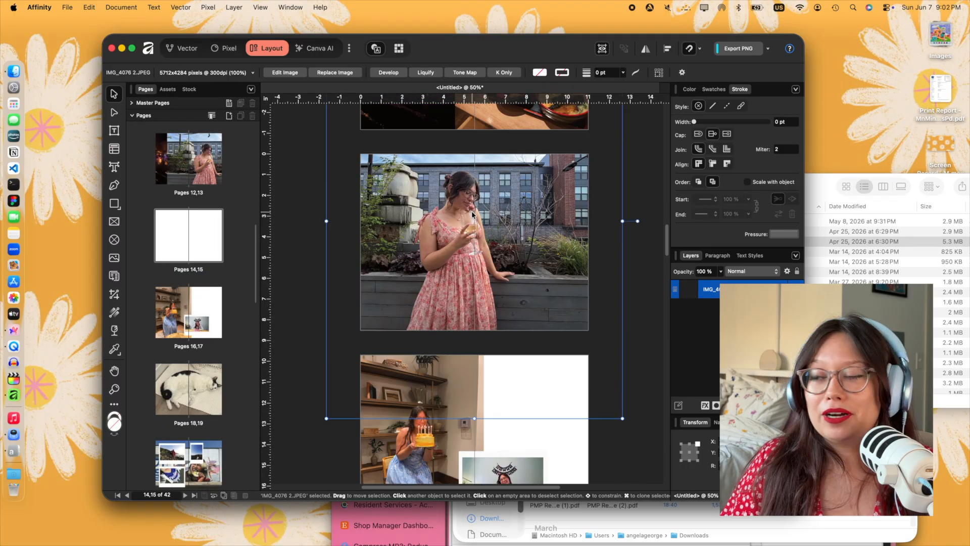
pyautogui.moveTo(470, 237); pyautogui.dragTo(441, 259)
pyautogui.moveTo(594, 439); pyautogui.dragTo(489, 332)
pyautogui.moveTo(438, 270); pyautogui.dragTo(480, 280)
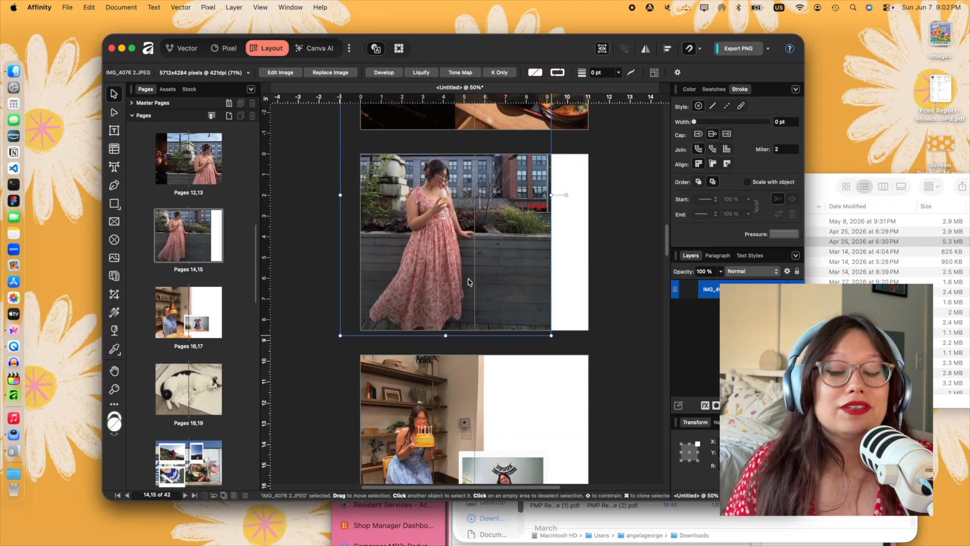
# - Place IMG_4070 2.JPEG on pages 14 and 15, scale it down and rearrange the photos on the spread
pyautogui.click(820, 191)
pyautogui.moveTo(647, 233); pyautogui.dragTo(549, 243)
pyautogui.click(424, 273)
pyautogui.click(492, 263)
pyautogui.moveTo(654, 383); pyautogui.dragTo(565, 265)
pyautogui.moveTo(492, 227); pyautogui.dragTo(520, 238)
pyautogui.moveTo(472, 276); pyautogui.dragTo(474, 273)
pyautogui.moveTo(509, 238); pyautogui.dragTo(404, 315)
pyautogui.moveTo(521, 285); pyautogui.dragTo(607, 299)
# - Place IMG_3500.JPEG from the YIR 2026 folder and move it onto the blank spread of pages 22 and 23
pyautogui.click(819, 193)
pyautogui.moveTo(622, 221); pyautogui.dragTo(513, 226)
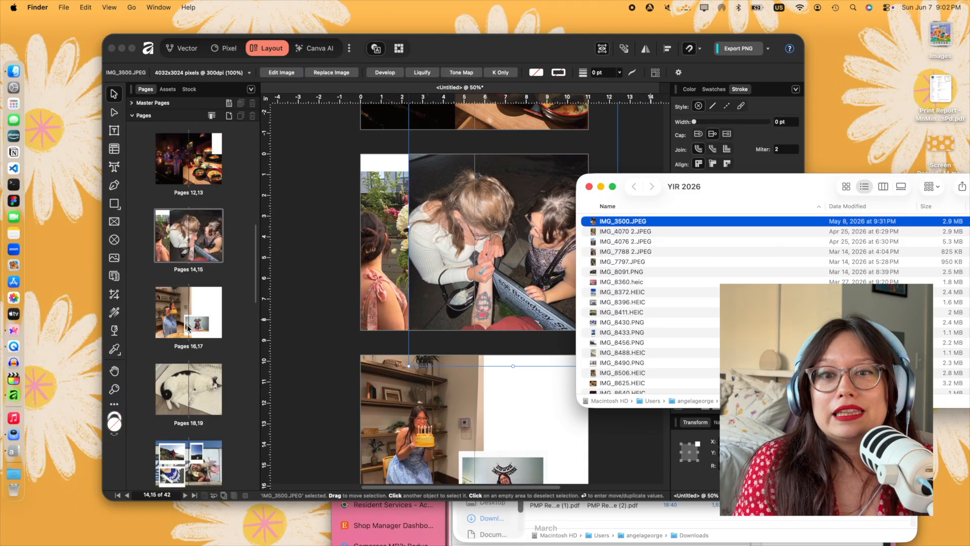
pyautogui.scroll(-5, 202, 303)
pyautogui.click(446, 290)
pyautogui.press('super+x')
pyautogui.scroll(-13, 445, 290)
pyautogui.click(436, 338)
pyautogui.press('super+v')
# - Resize and reposition IMG_3500.JPEG so it fills the whole spread on pages 22 and 23
pyautogui.moveTo(474, 367); pyautogui.dragTo(421, 369)
pyautogui.scroll(-1, 506, 394)
pyautogui.moveTo(565, 440)
pyautogui.mouseDown()
pyautogui.moveTo(532, 397)
pyautogui.moveTo(565, 440)
pyautogui.mouseUp()
pyautogui.moveTo(482, 360); pyautogui.dragTo(487, 354)
pyautogui.moveTo(570, 154); pyautogui.dragTo(589, 129)
pyautogui.moveTo(528, 309); pyautogui.dragTo(529, 319)
pyautogui.click(626, 296)
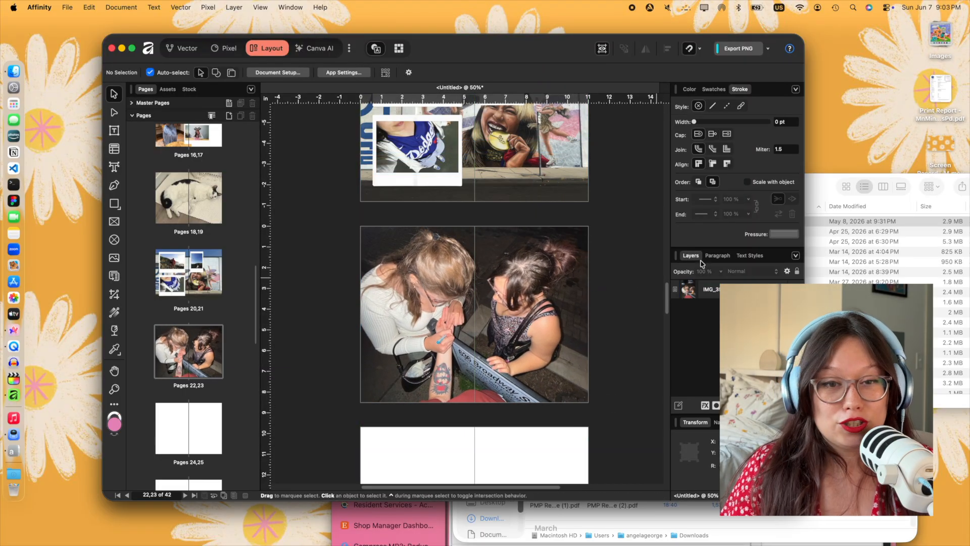
# - Review the photo spreads from pages 12 and 13 through pages 22 and 23
pyautogui.click(818, 258)
pyautogui.scroll(-5, 710, 263)
pyautogui.scroll(5, 710, 262)
pyautogui.scroll(-5, 477, 274)
pyautogui.scroll(9, 455, 278)
pyautogui.click(318, 296)
pyautogui.scroll(15, 319, 296)
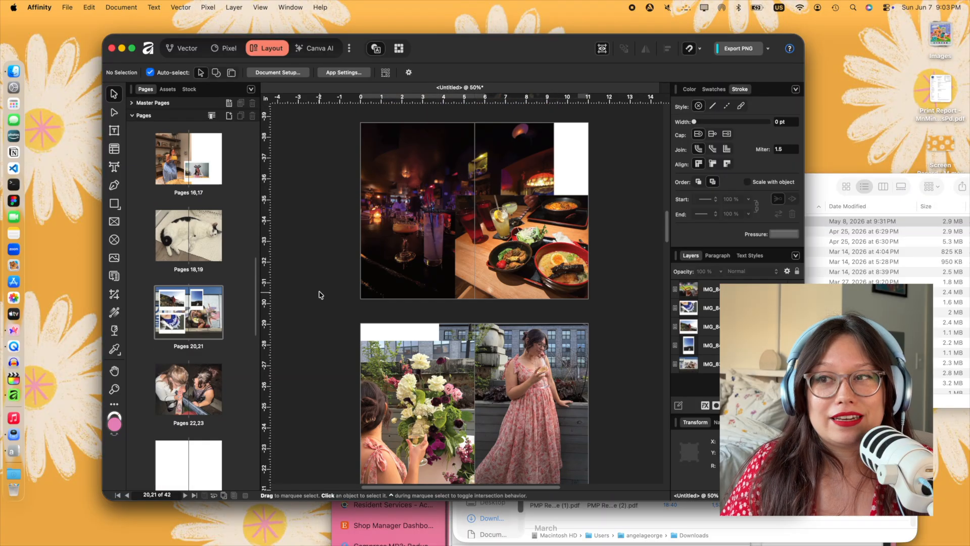
pyautogui.scroll(-10, 318, 295)
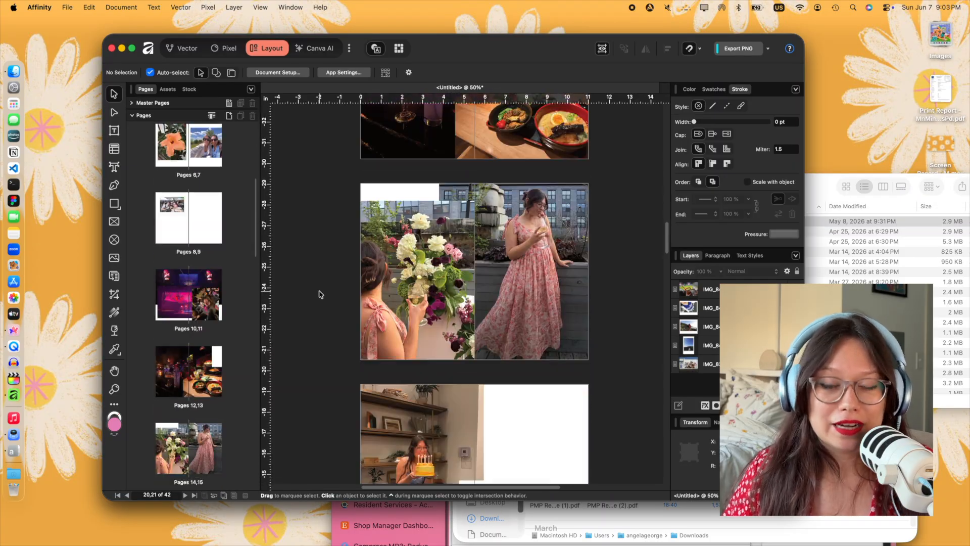
# - Save the document as Hindsight.af in the YIR 2026 folder on the Desktop
pyautogui.click(67, 7)
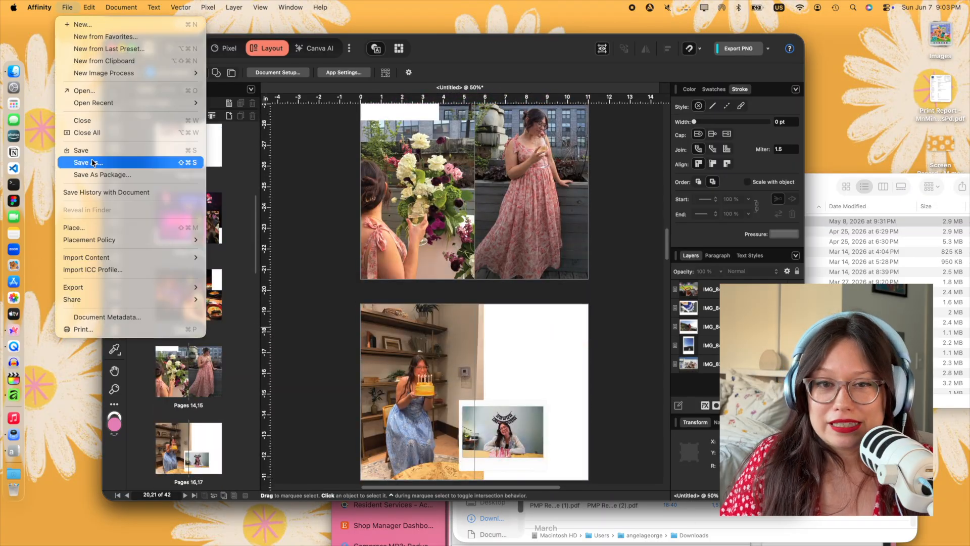
pyautogui.click(91, 162)
pyautogui.click(391, 252)
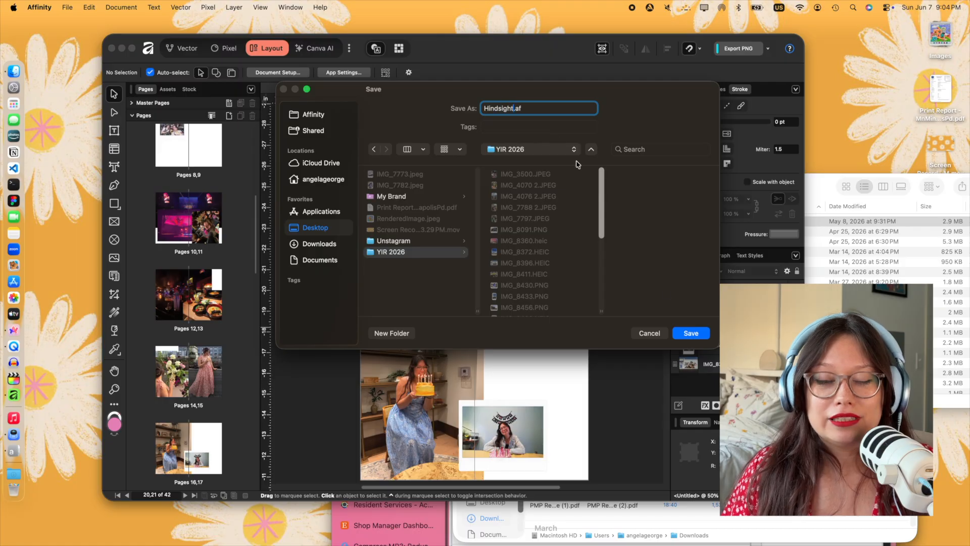
pyautogui.press('Return')
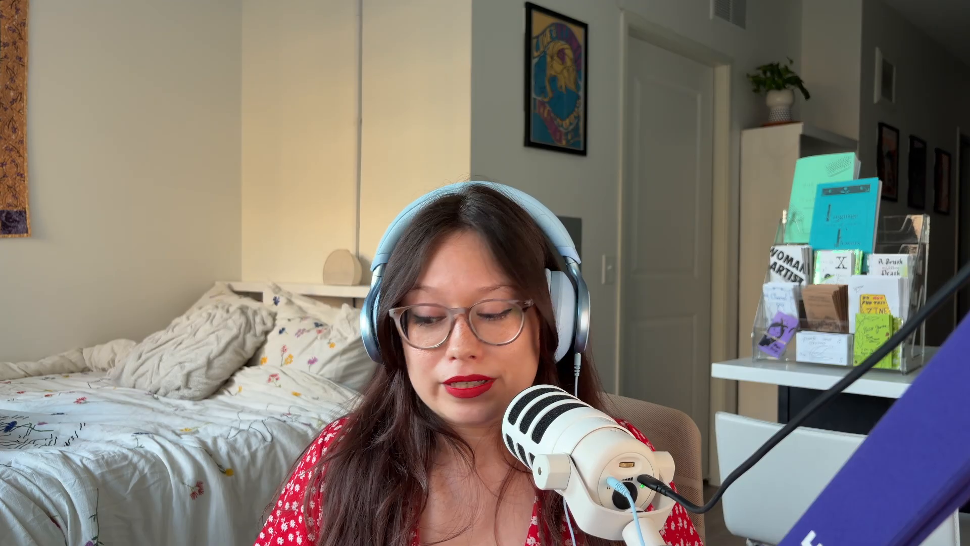